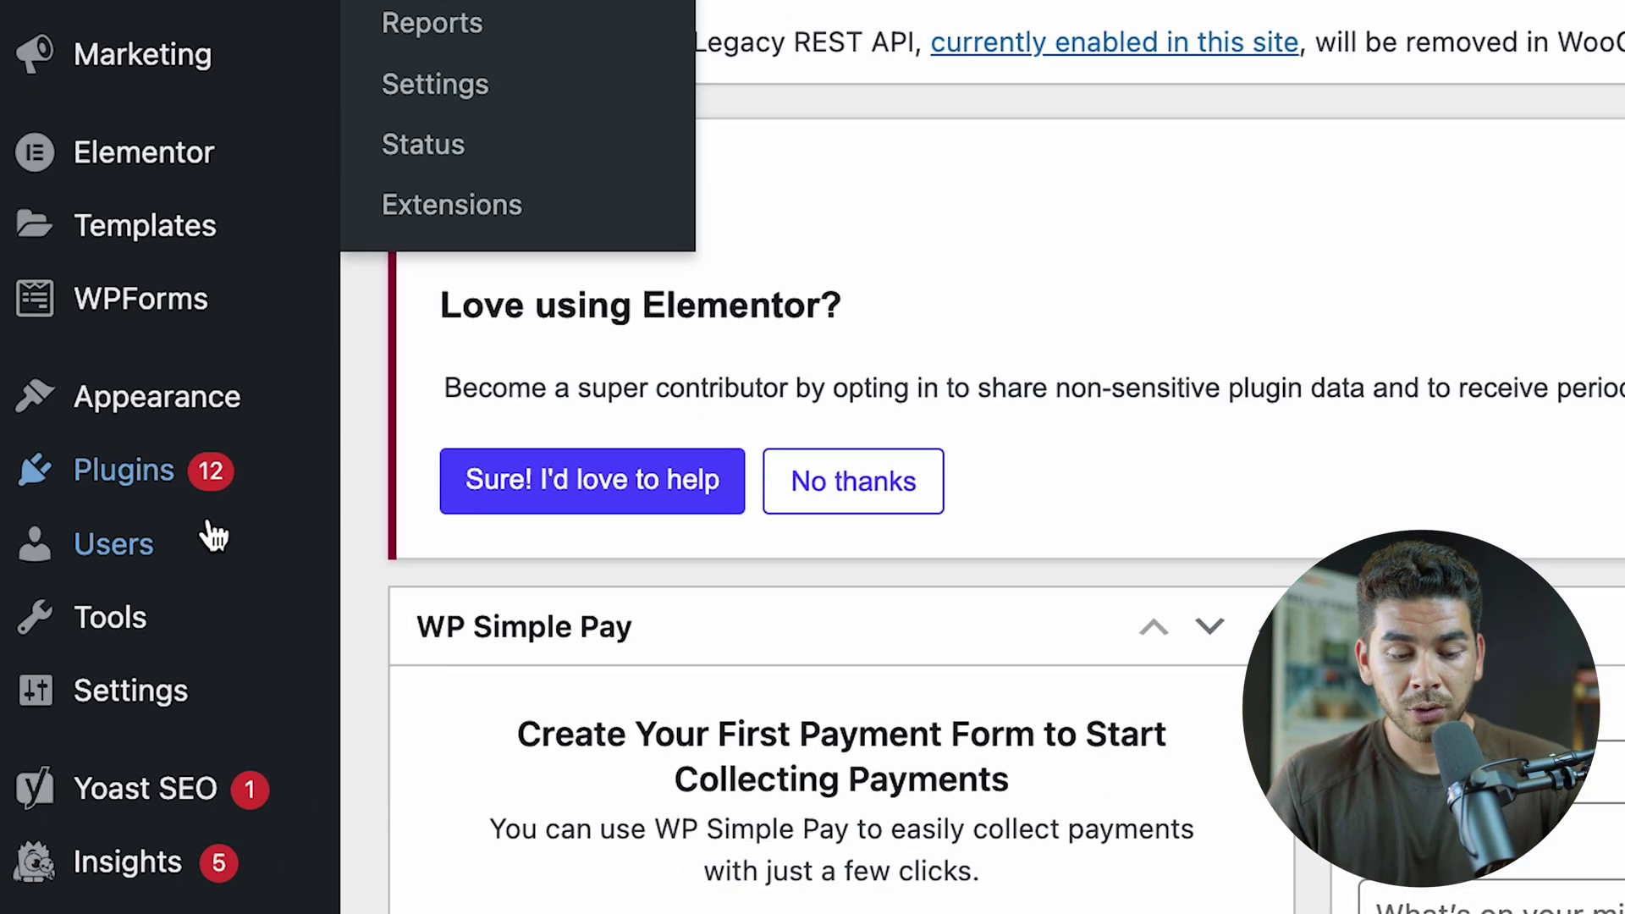
Install and activate the Nelio AB Testing plugin found by searching 'nelio ab test'.
mouse_move(85, 832)
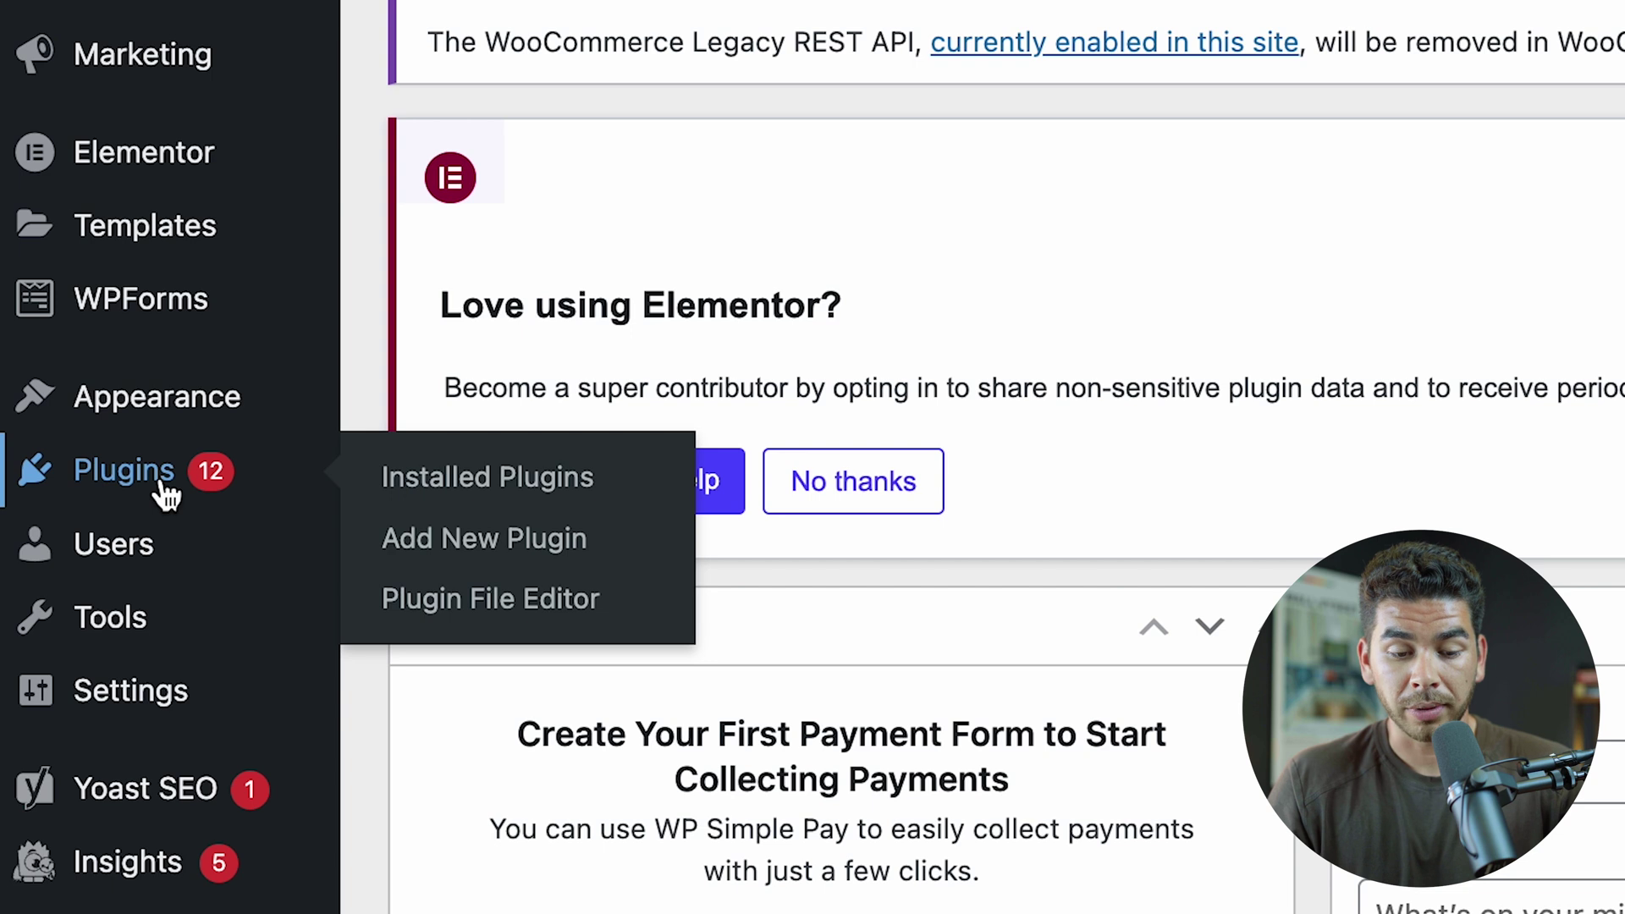
click(165, 495)
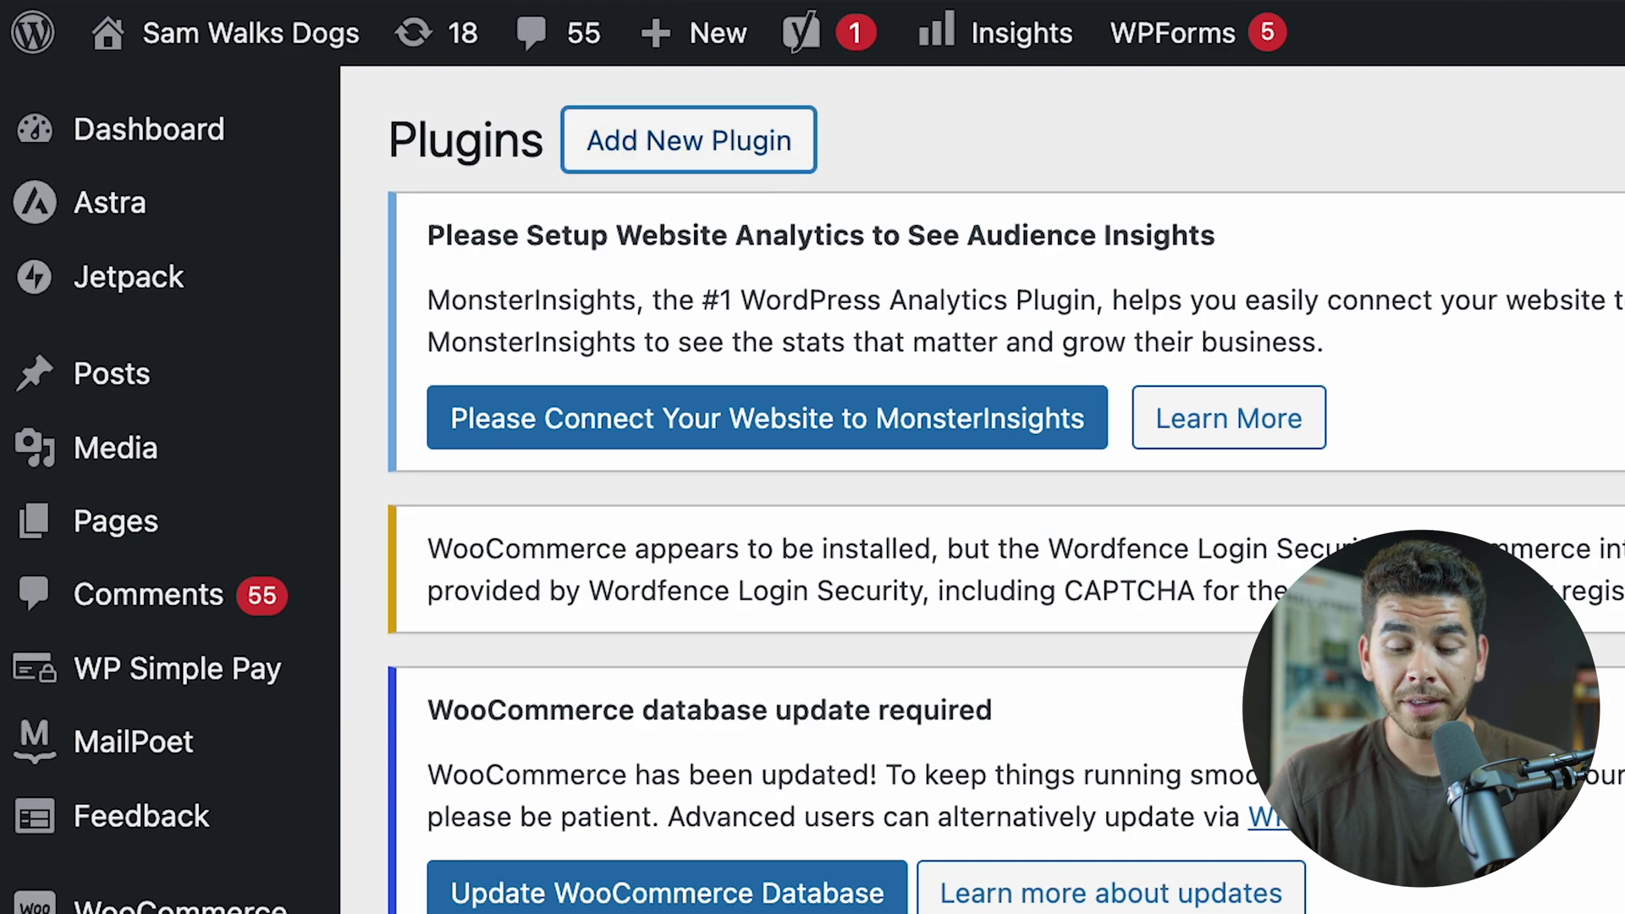
click(688, 140)
click(1020, 364)
text(nel)
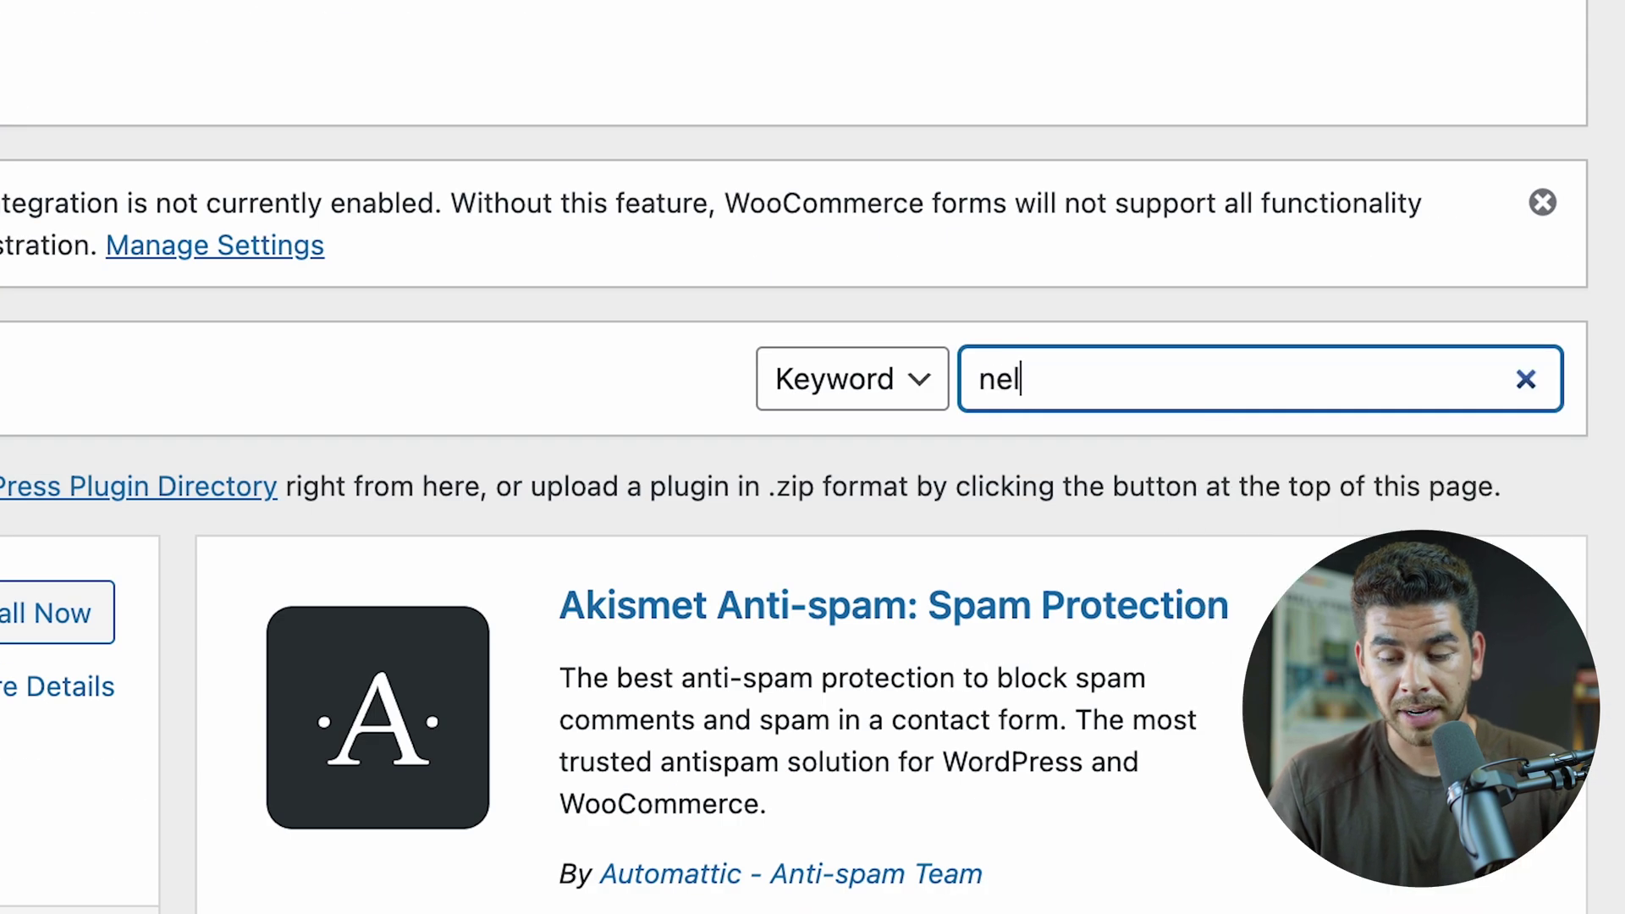
text(io ab test)
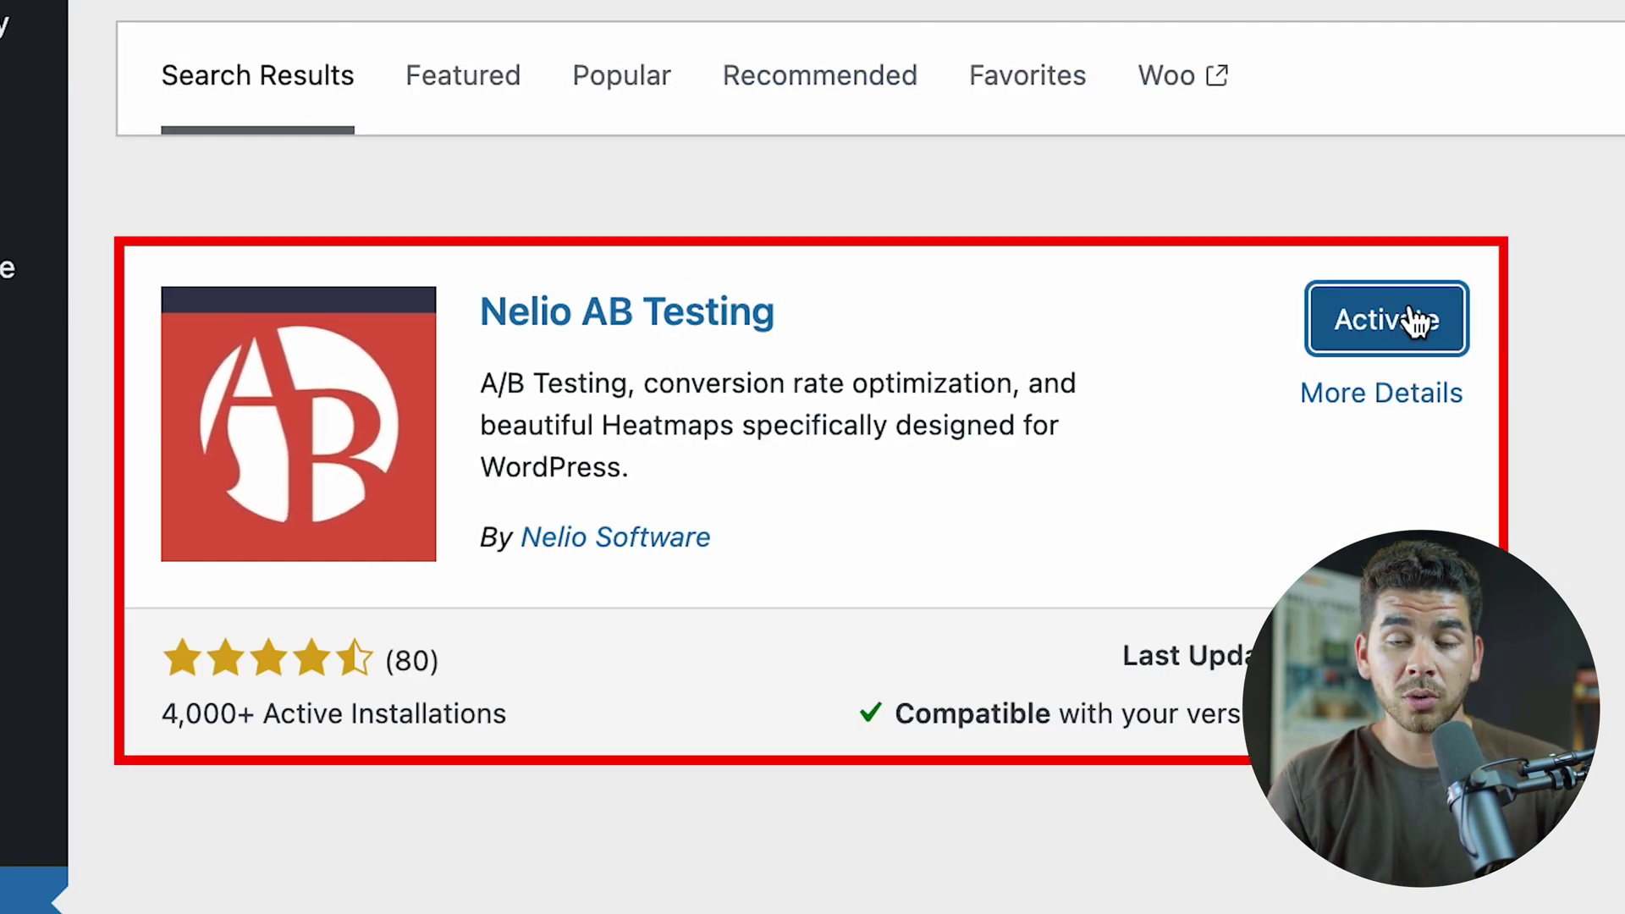
click(1396, 320)
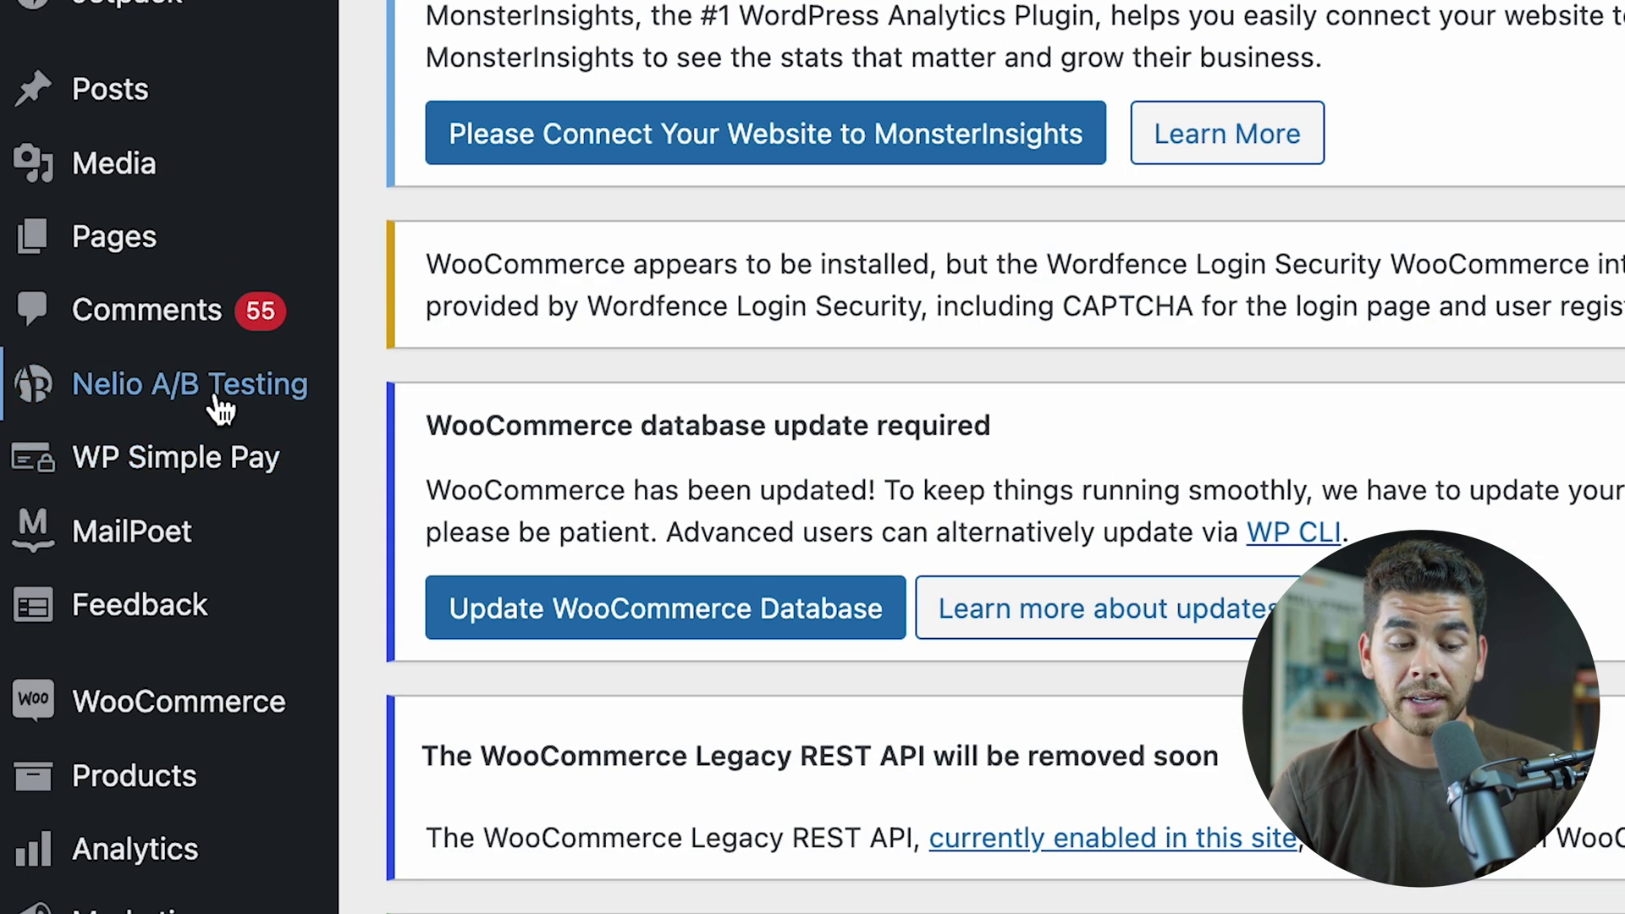
Open Nelio A/B Testing, accept the terms and privacy policy, and finish setup.
click(221, 411)
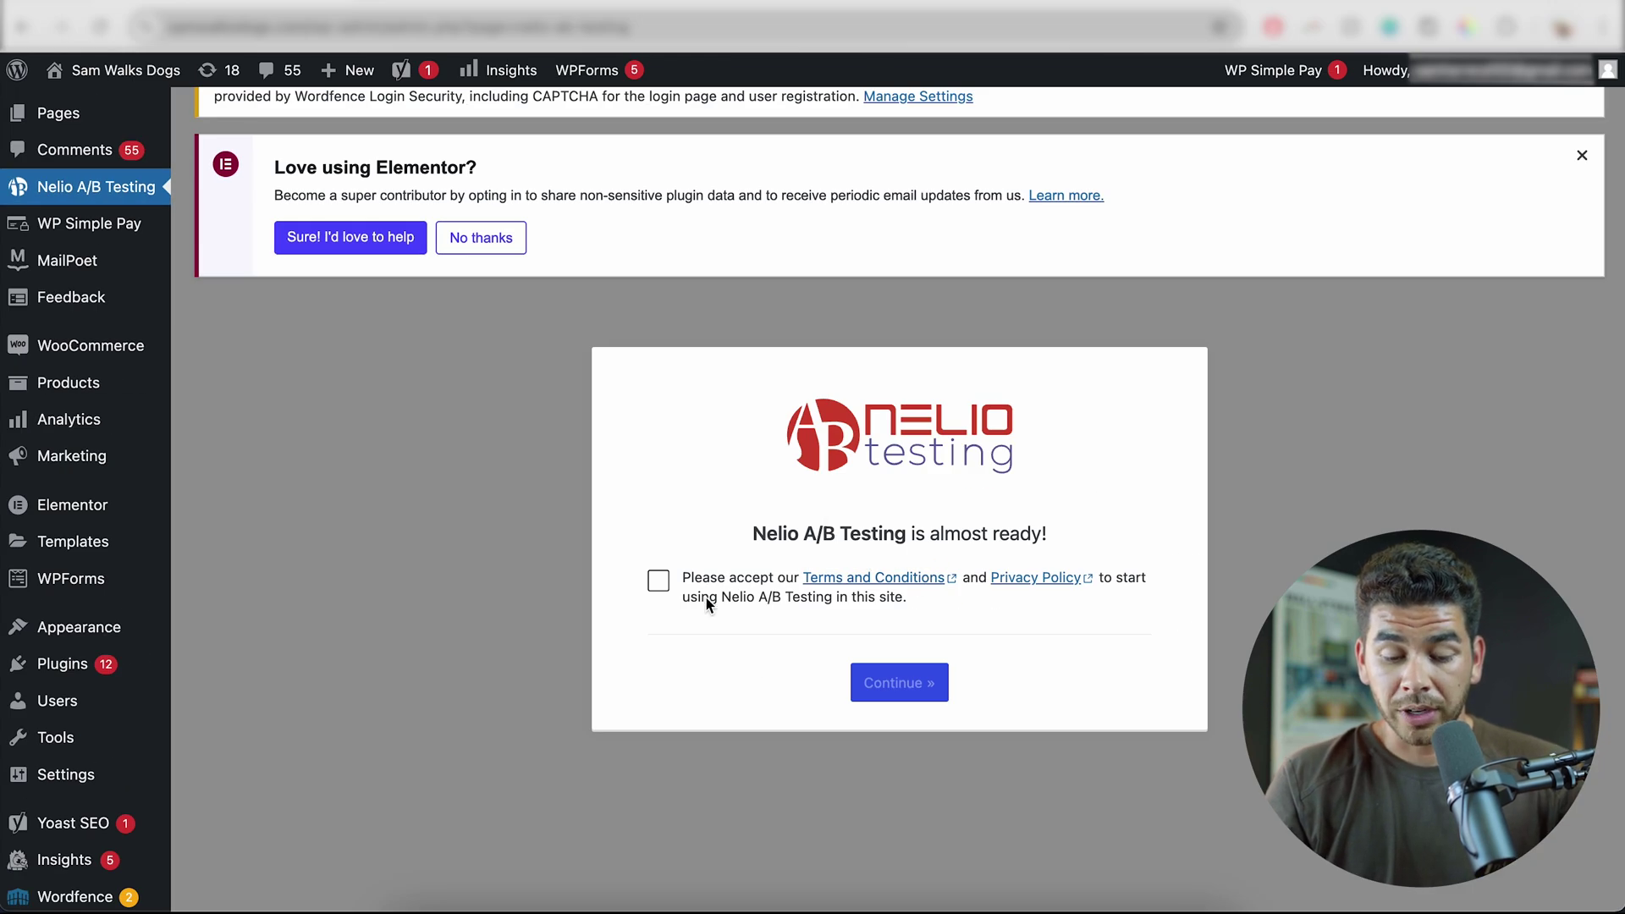
click(660, 582)
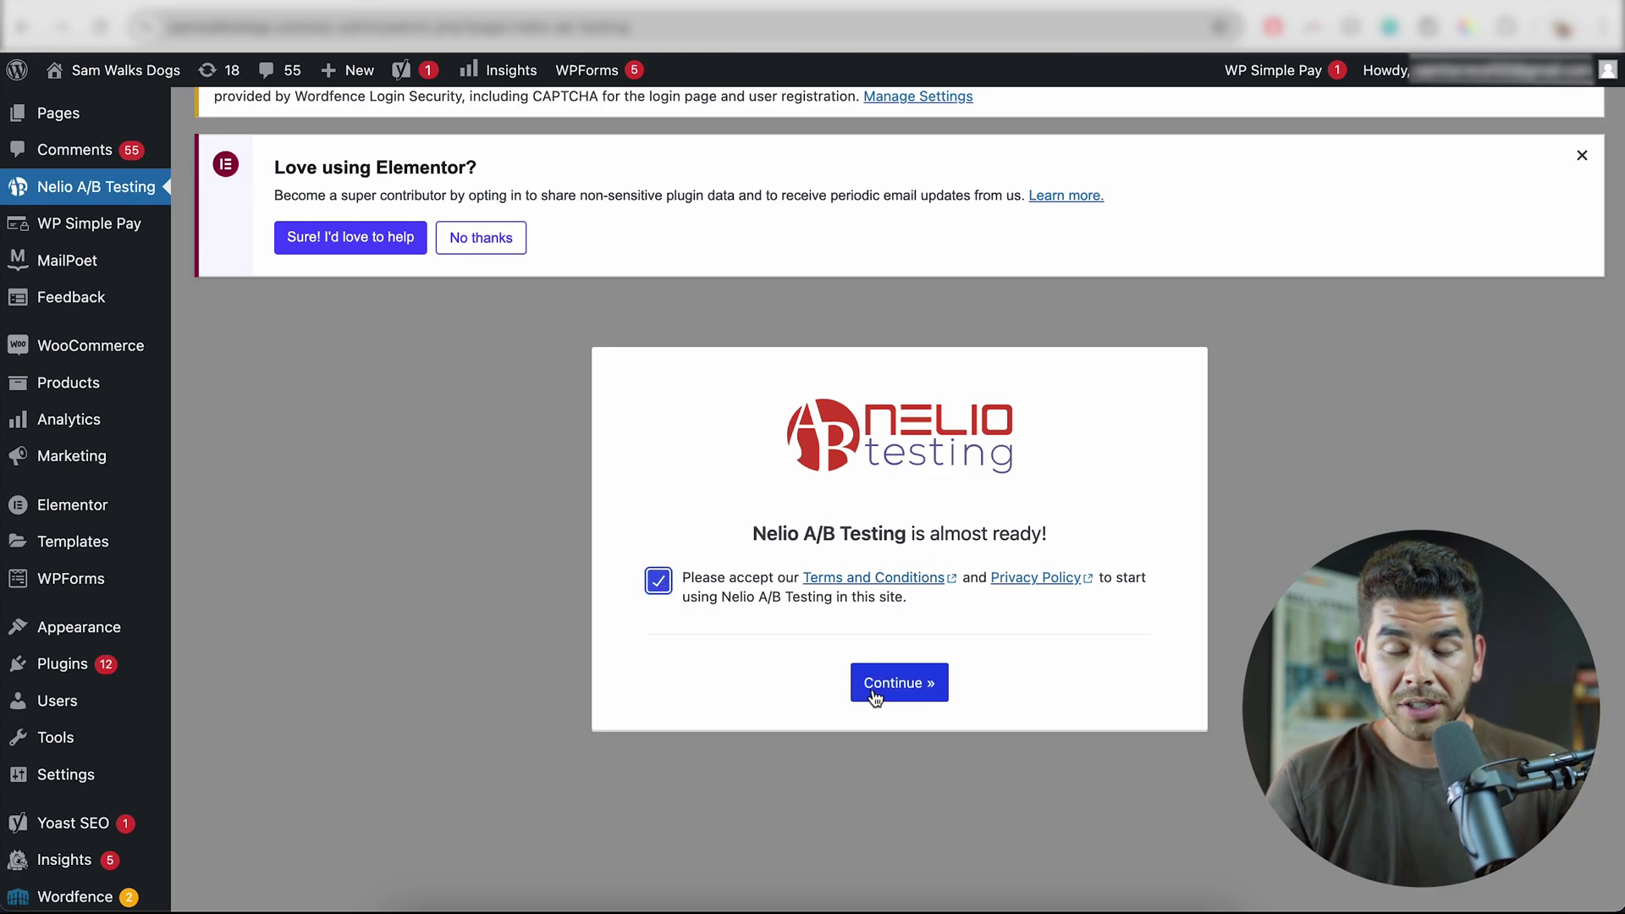
click(876, 699)
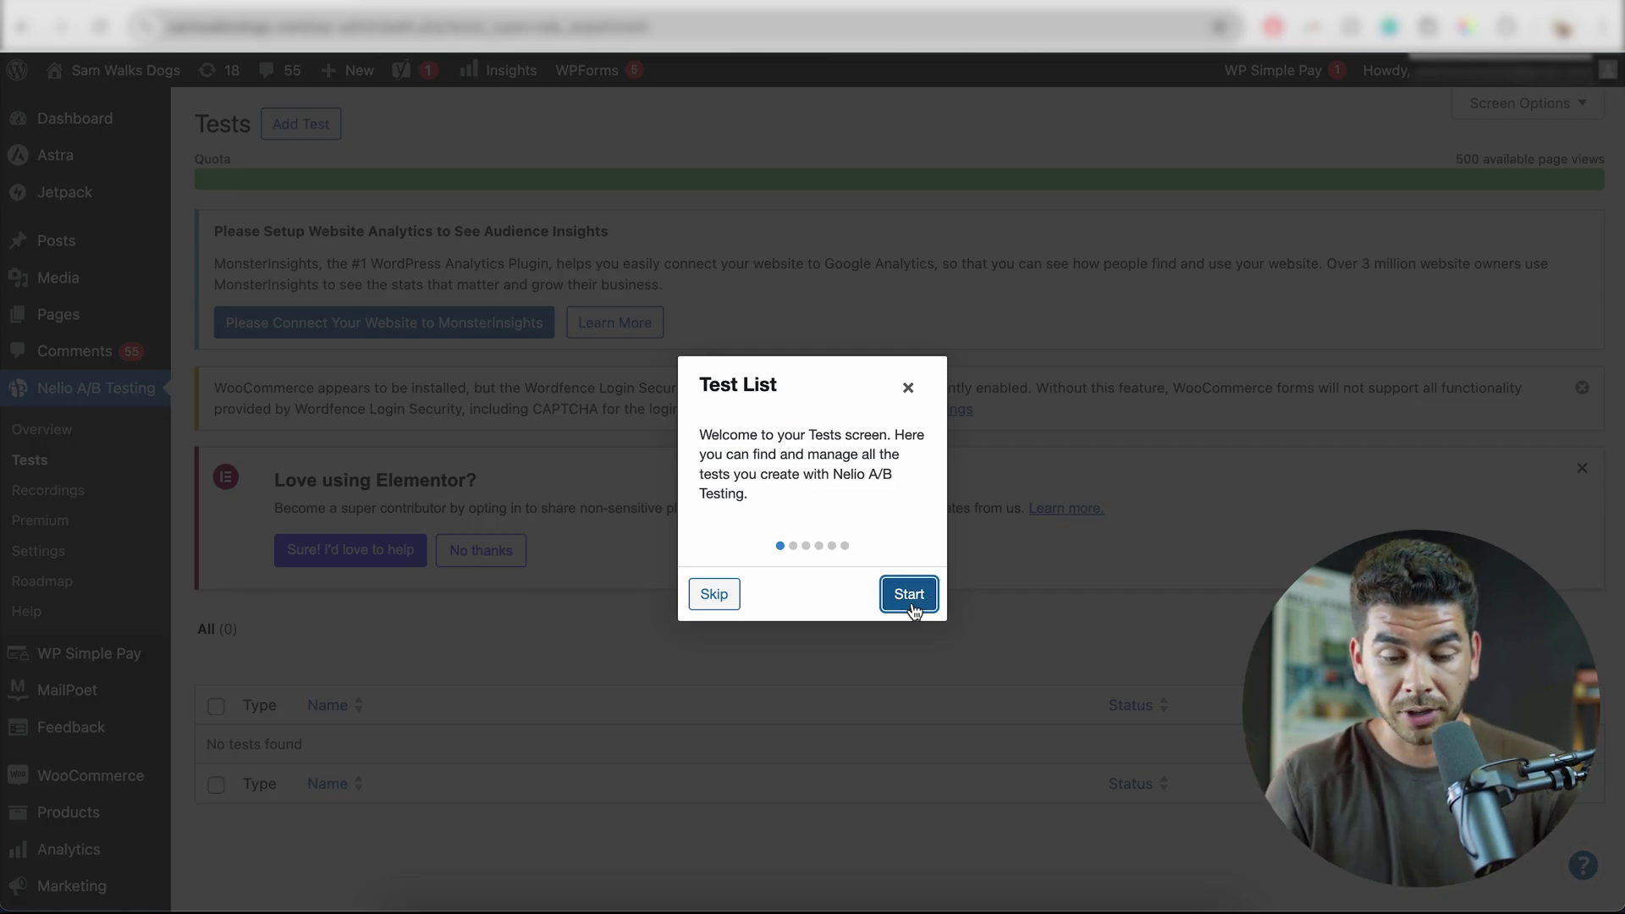
Step through the Tests screen tour to its end, then show the new-test type list.
click(909, 603)
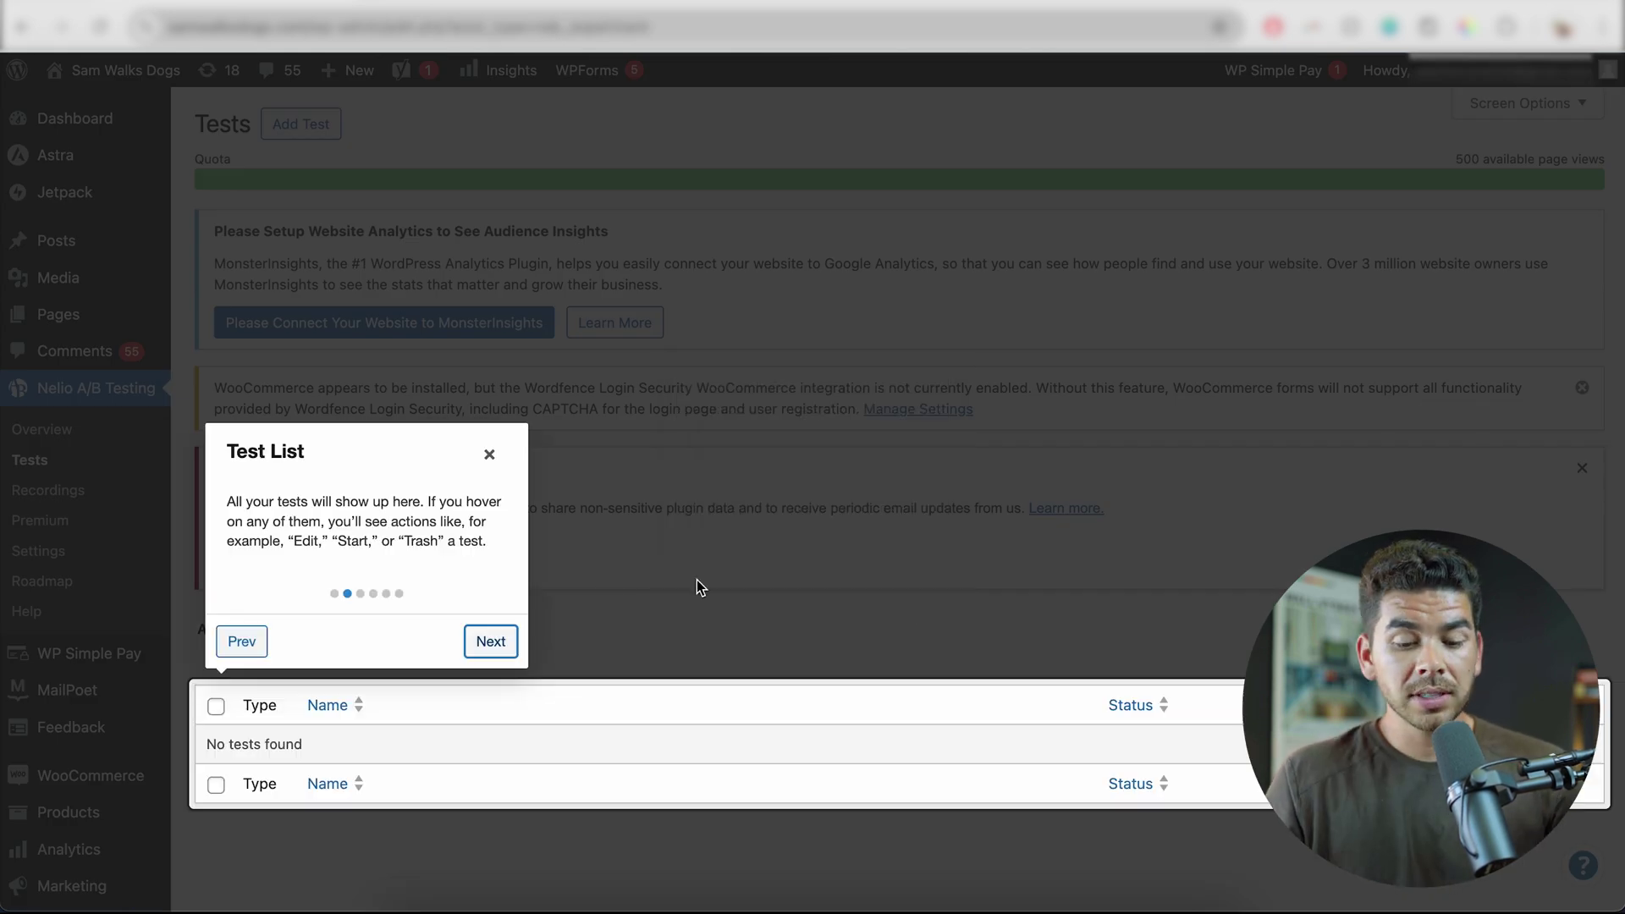
click(506, 641)
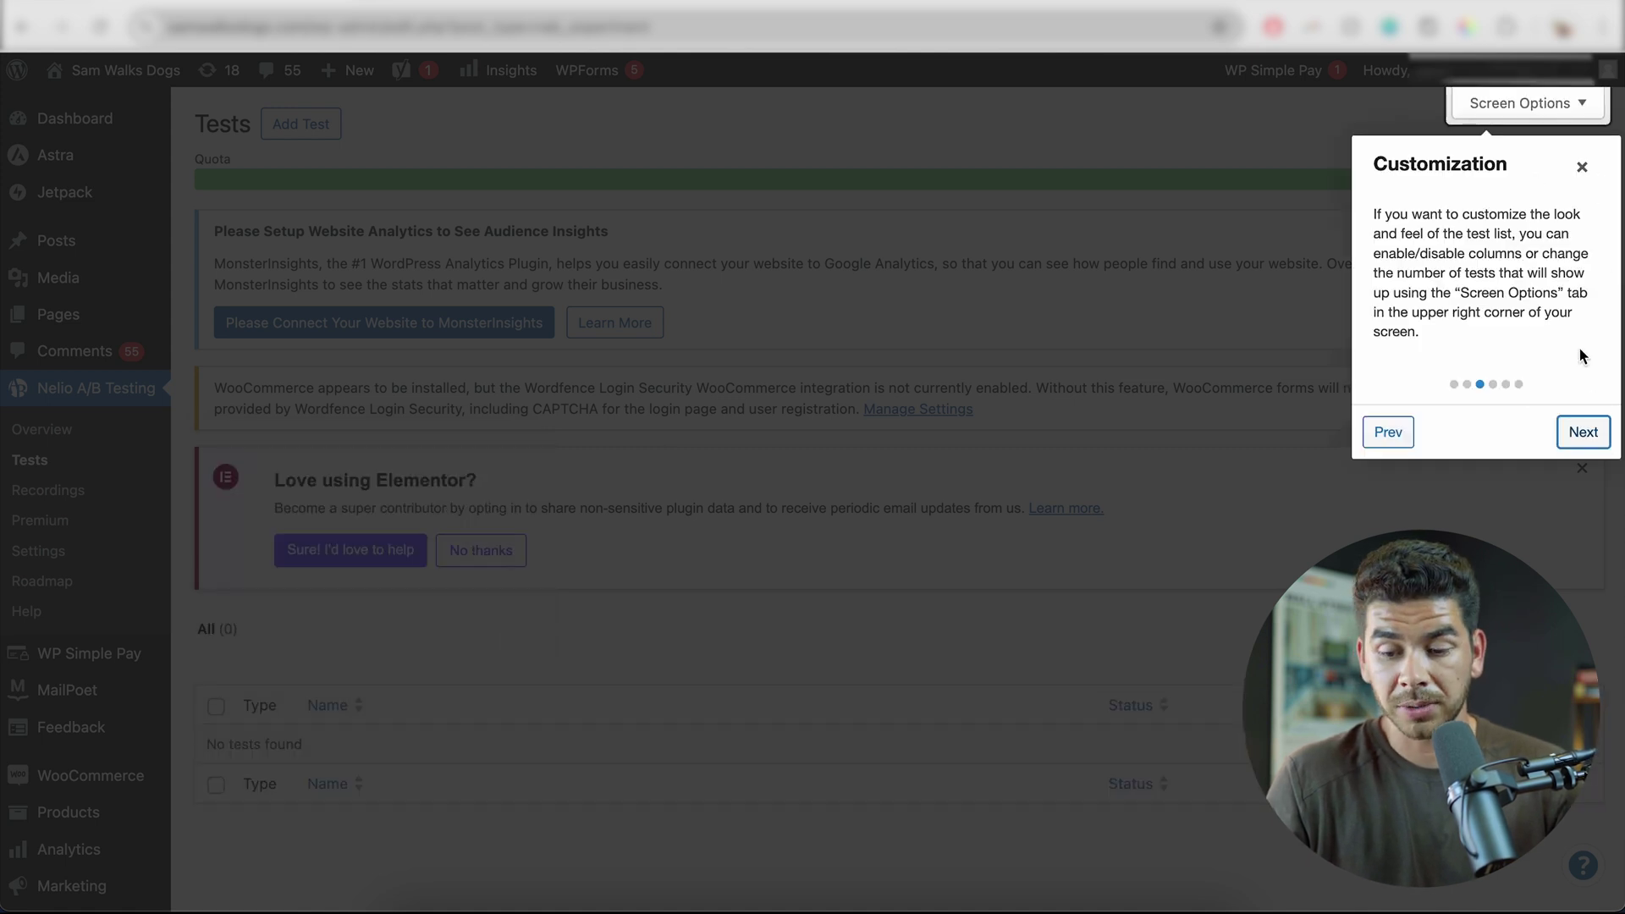
click(1596, 434)
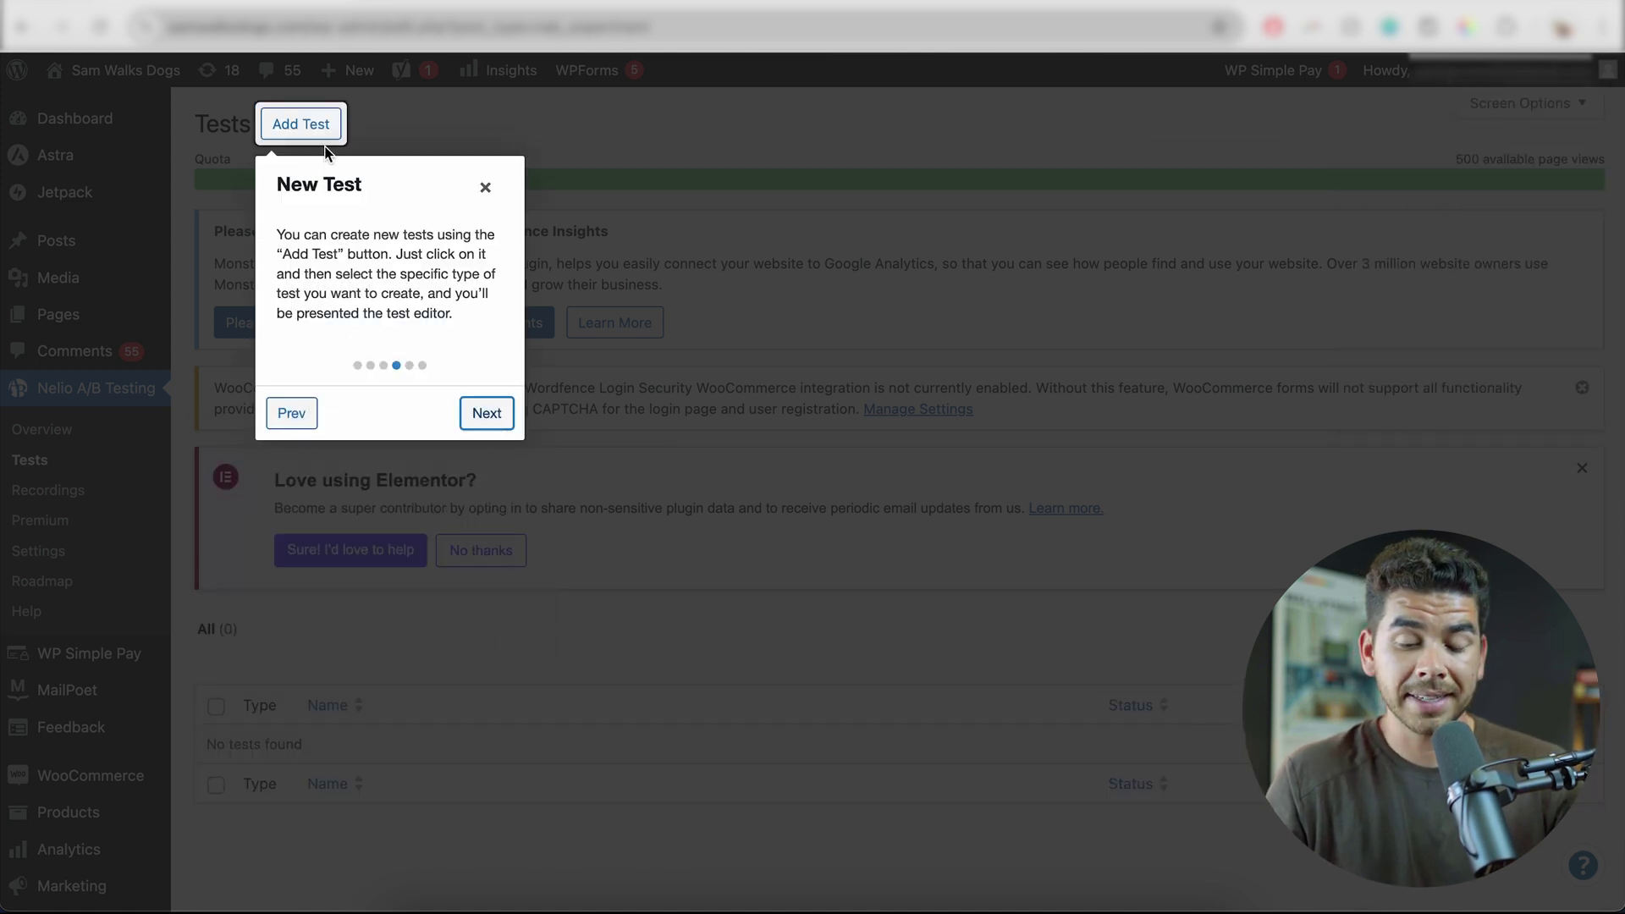
click(487, 413)
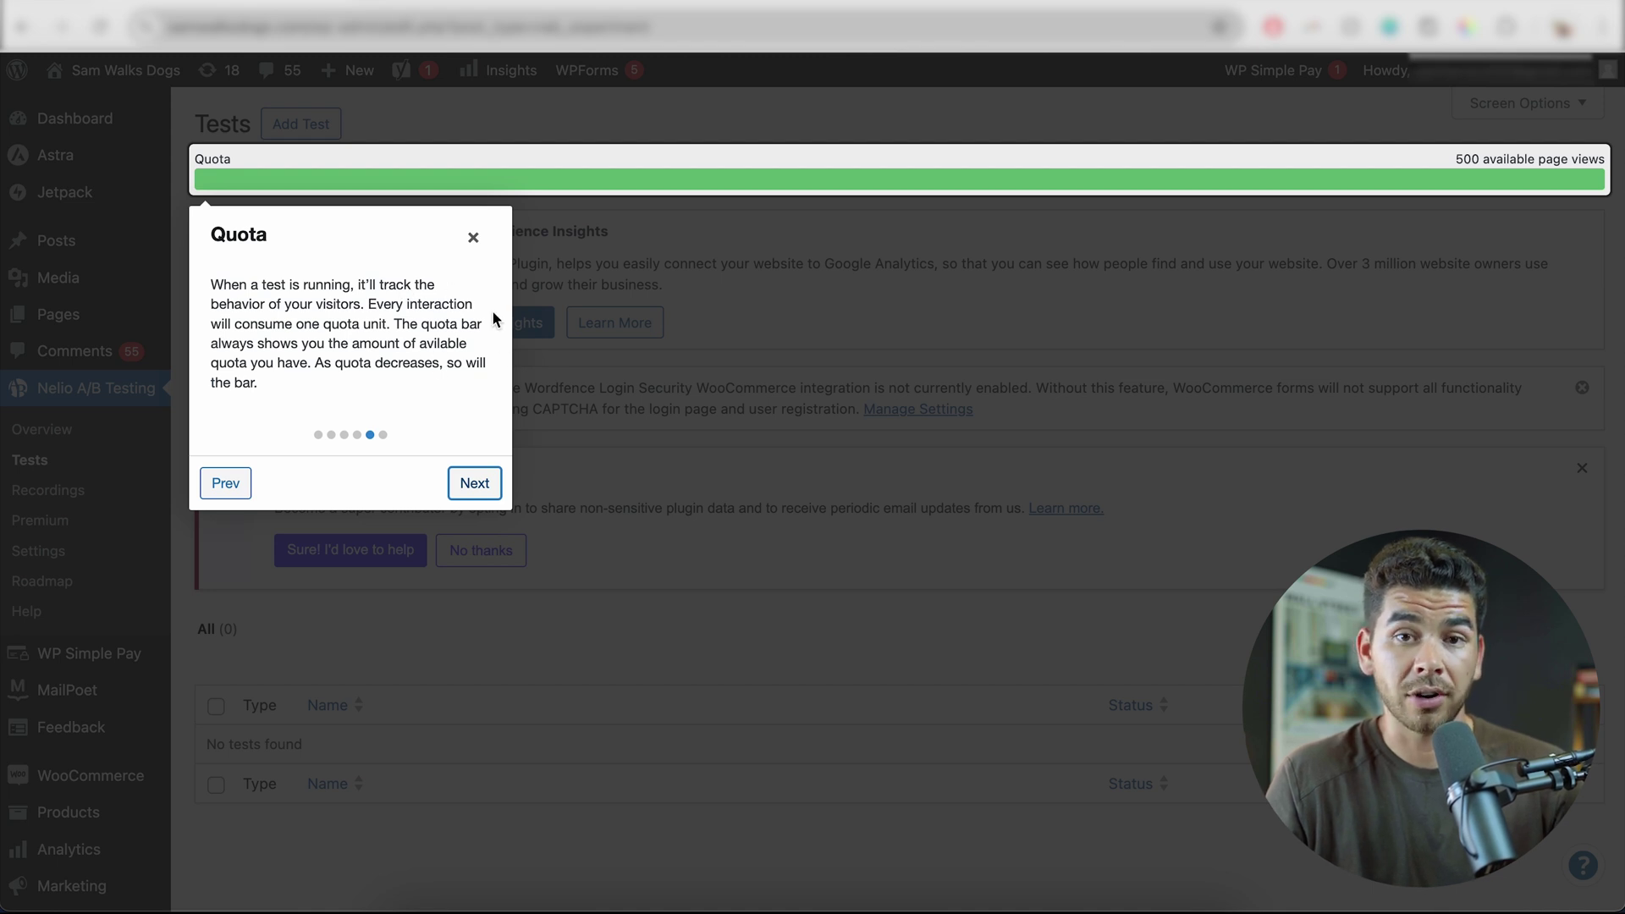
click(474, 483)
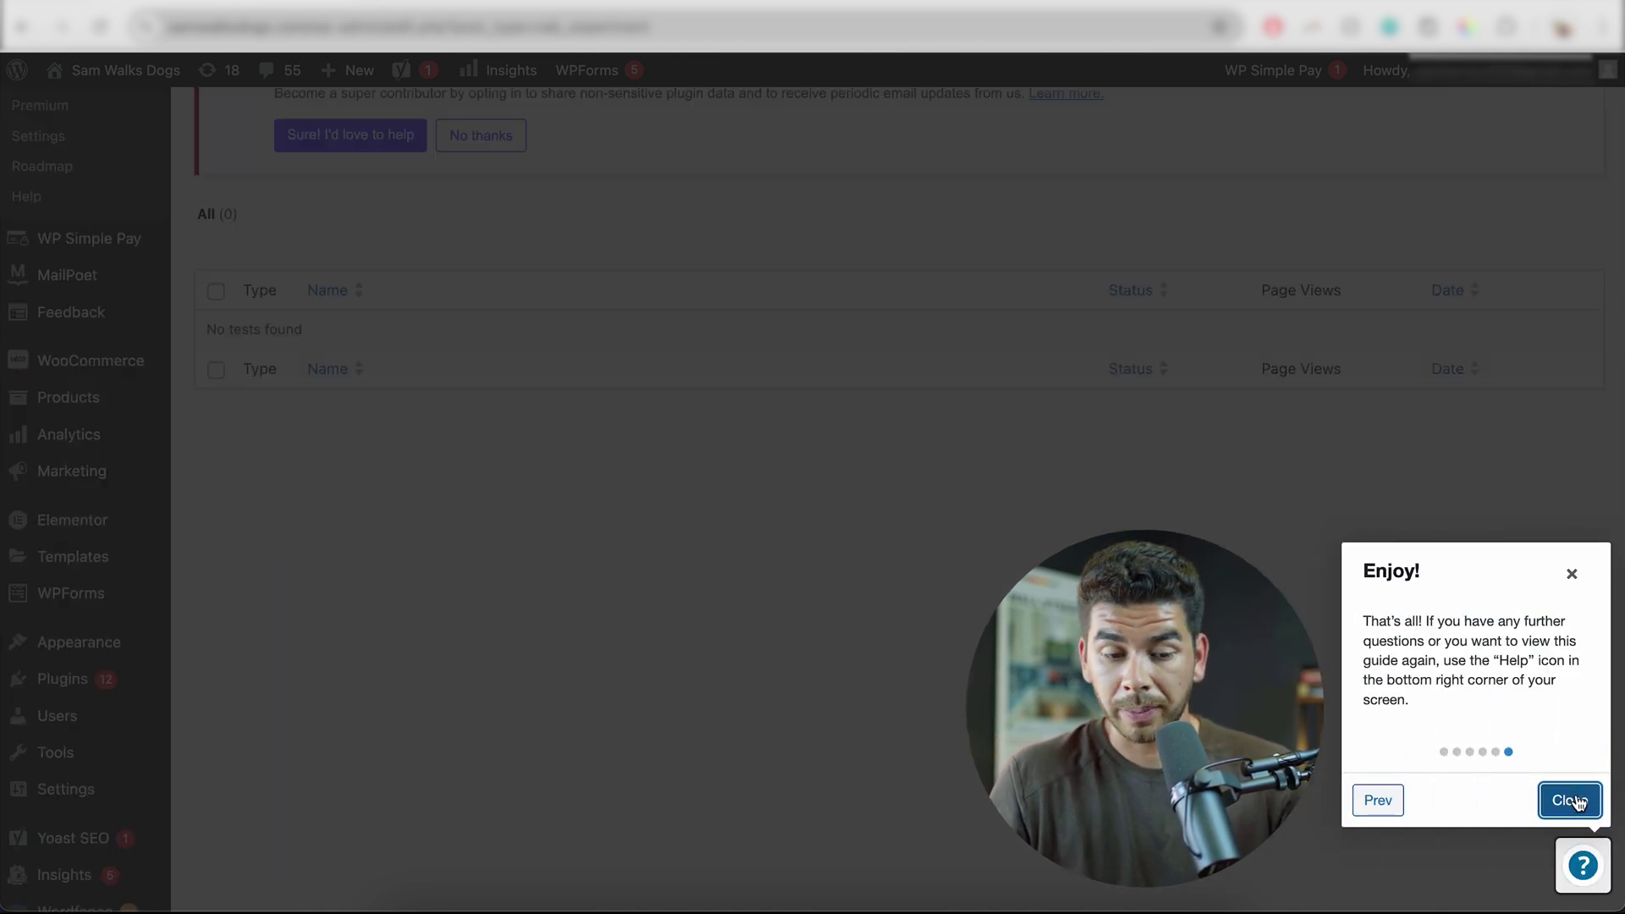
click(1573, 800)
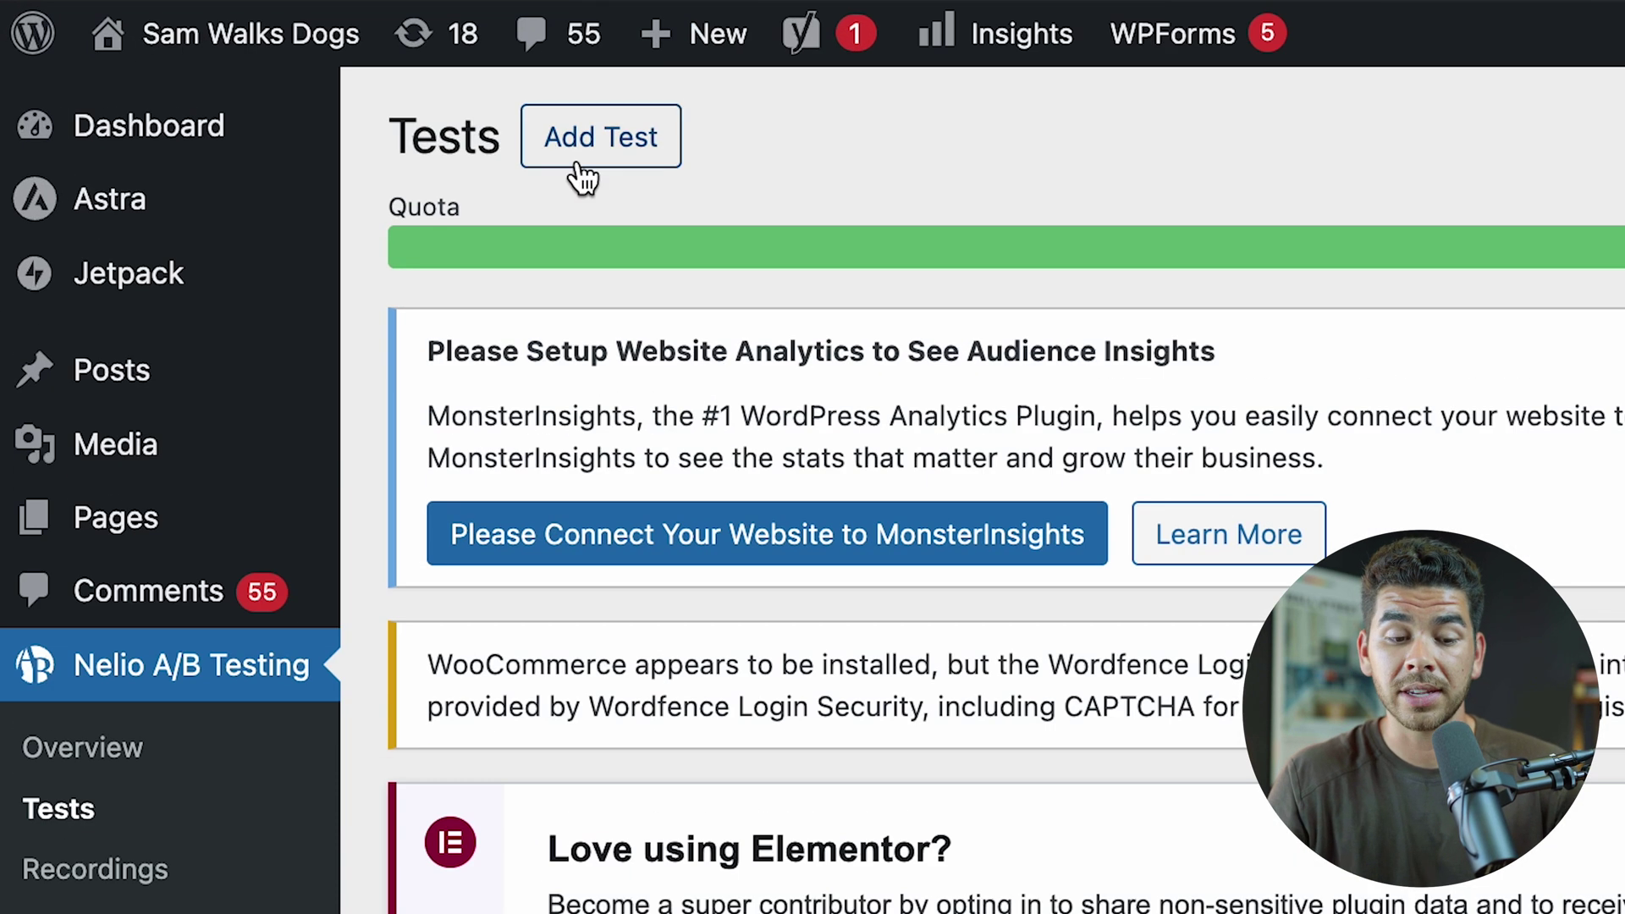
click(627, 162)
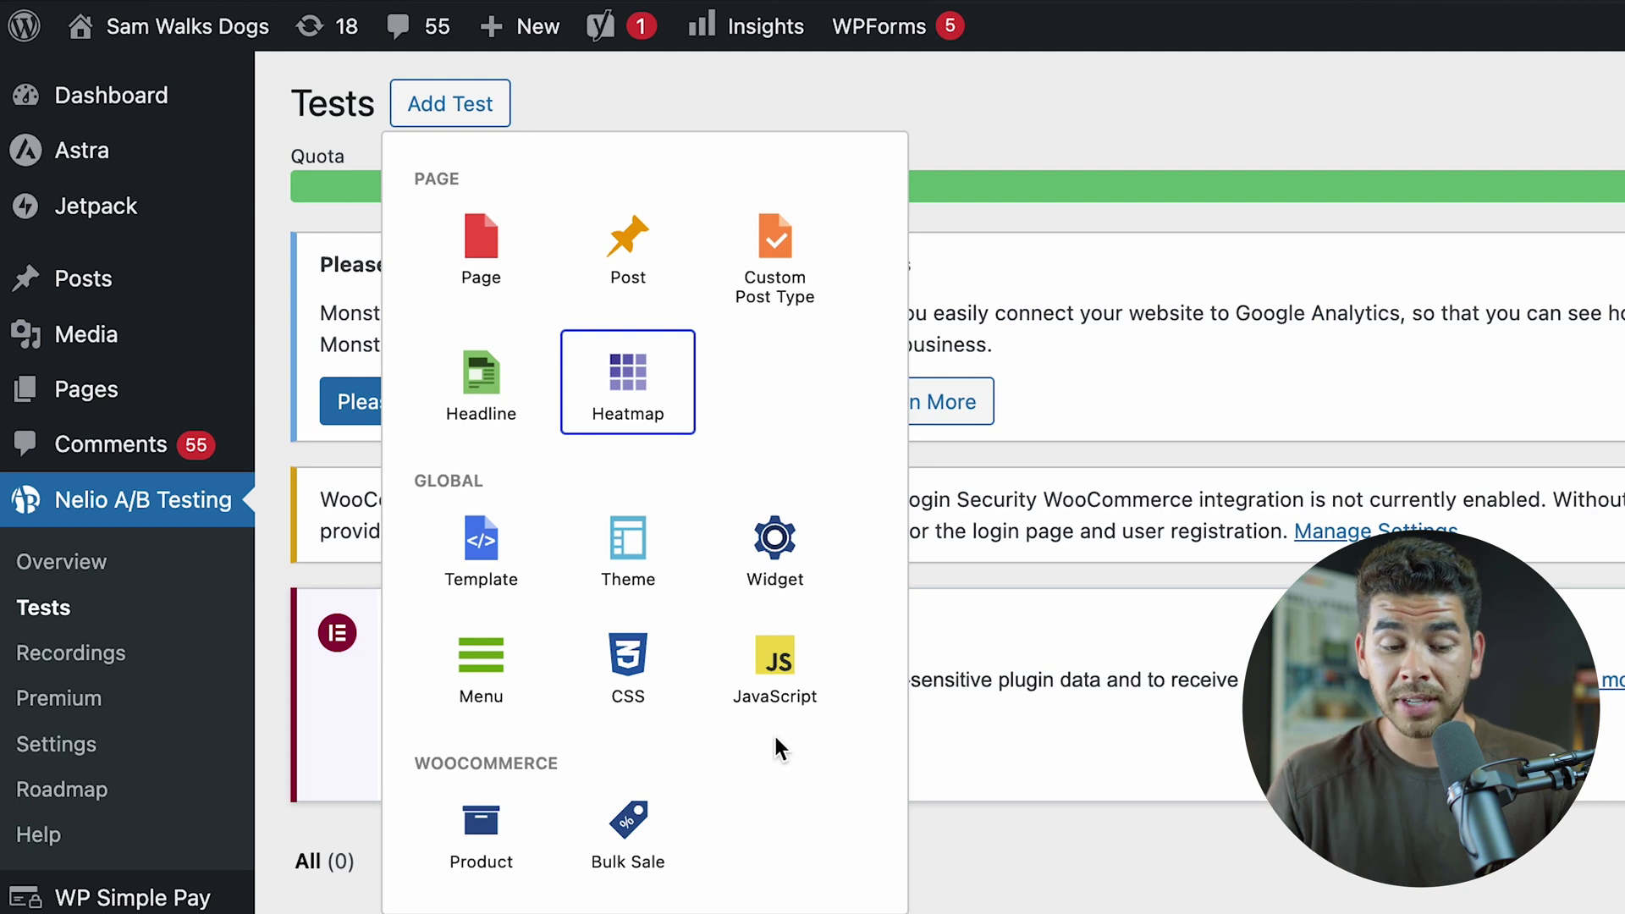
Create a Headline test and go through the Test Editor tour until it closes.
click(521, 390)
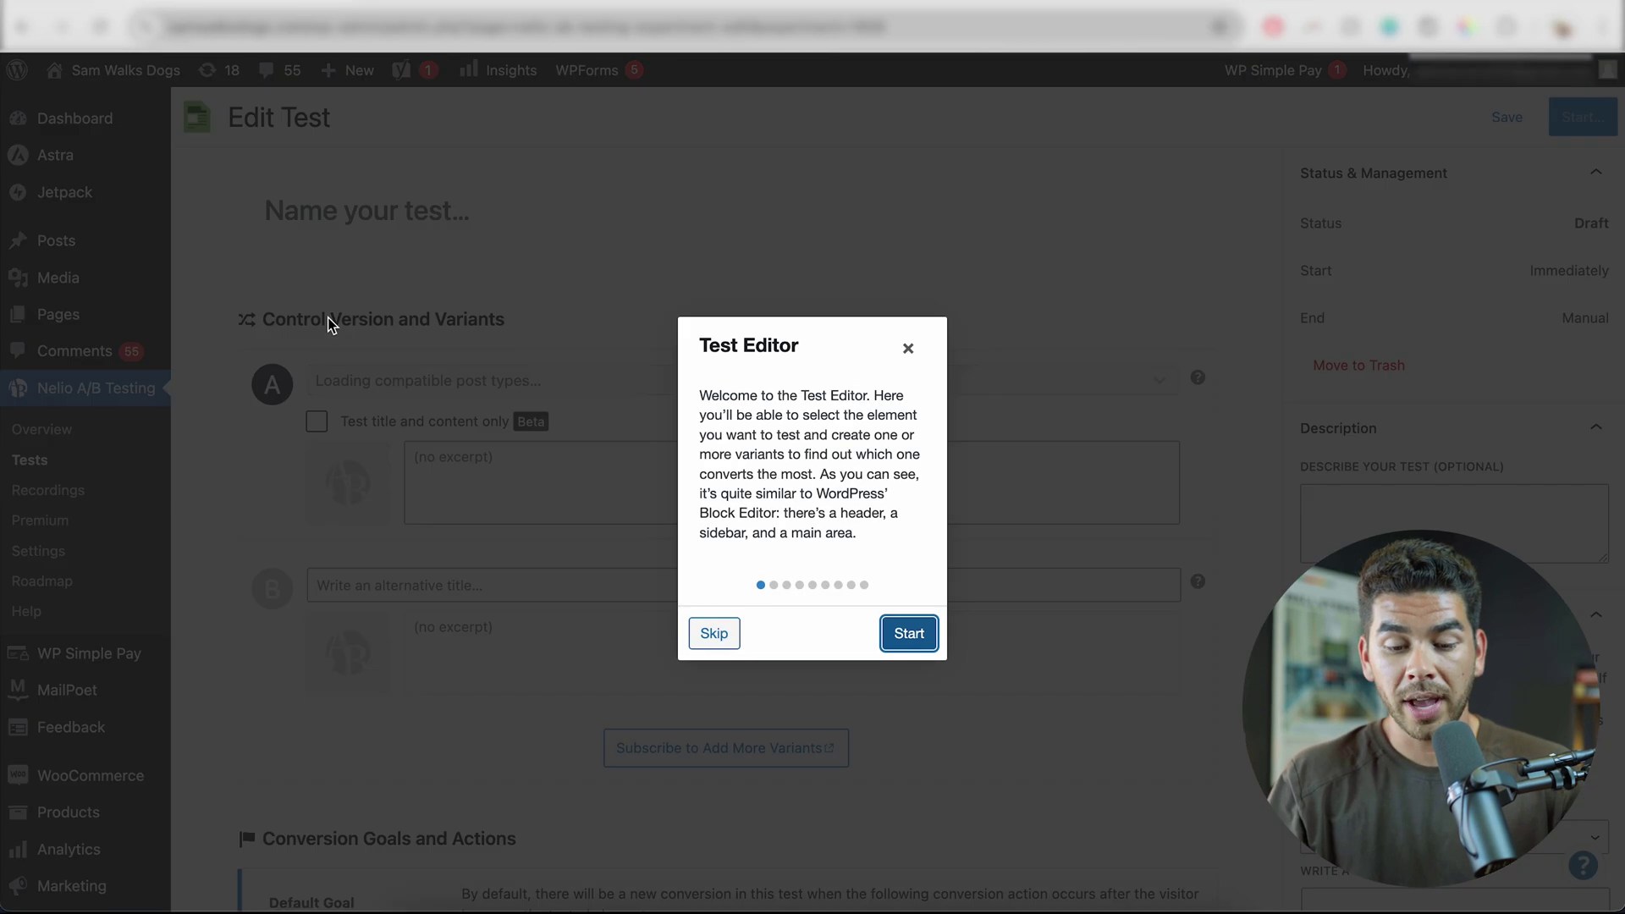
click(919, 643)
click(518, 537)
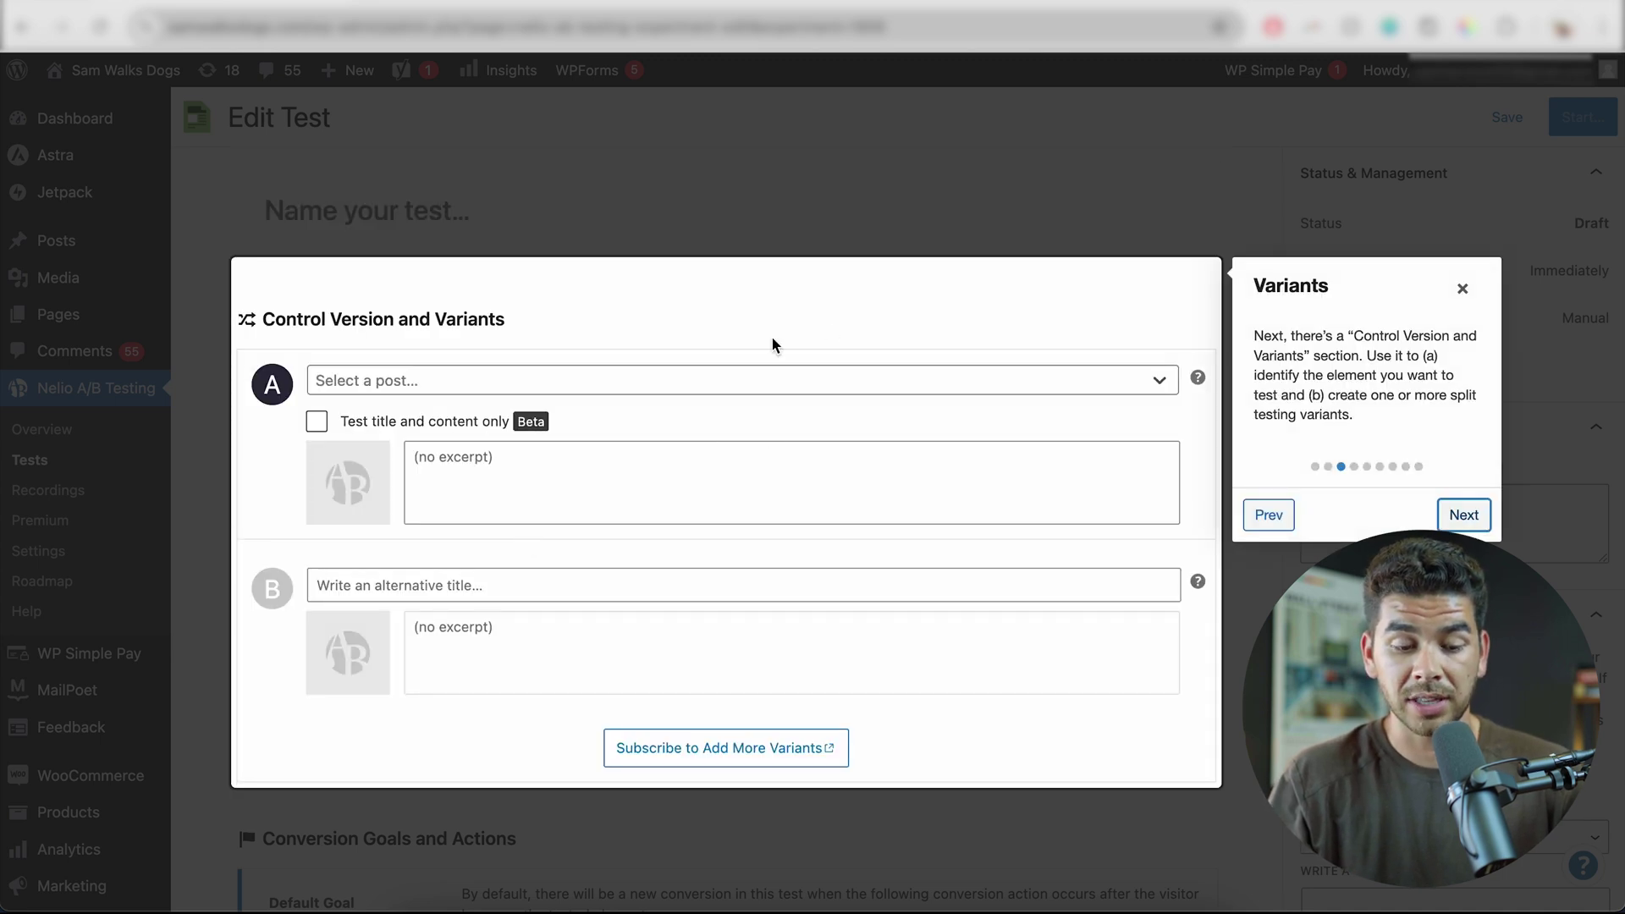
key(Right)
click(911, 637)
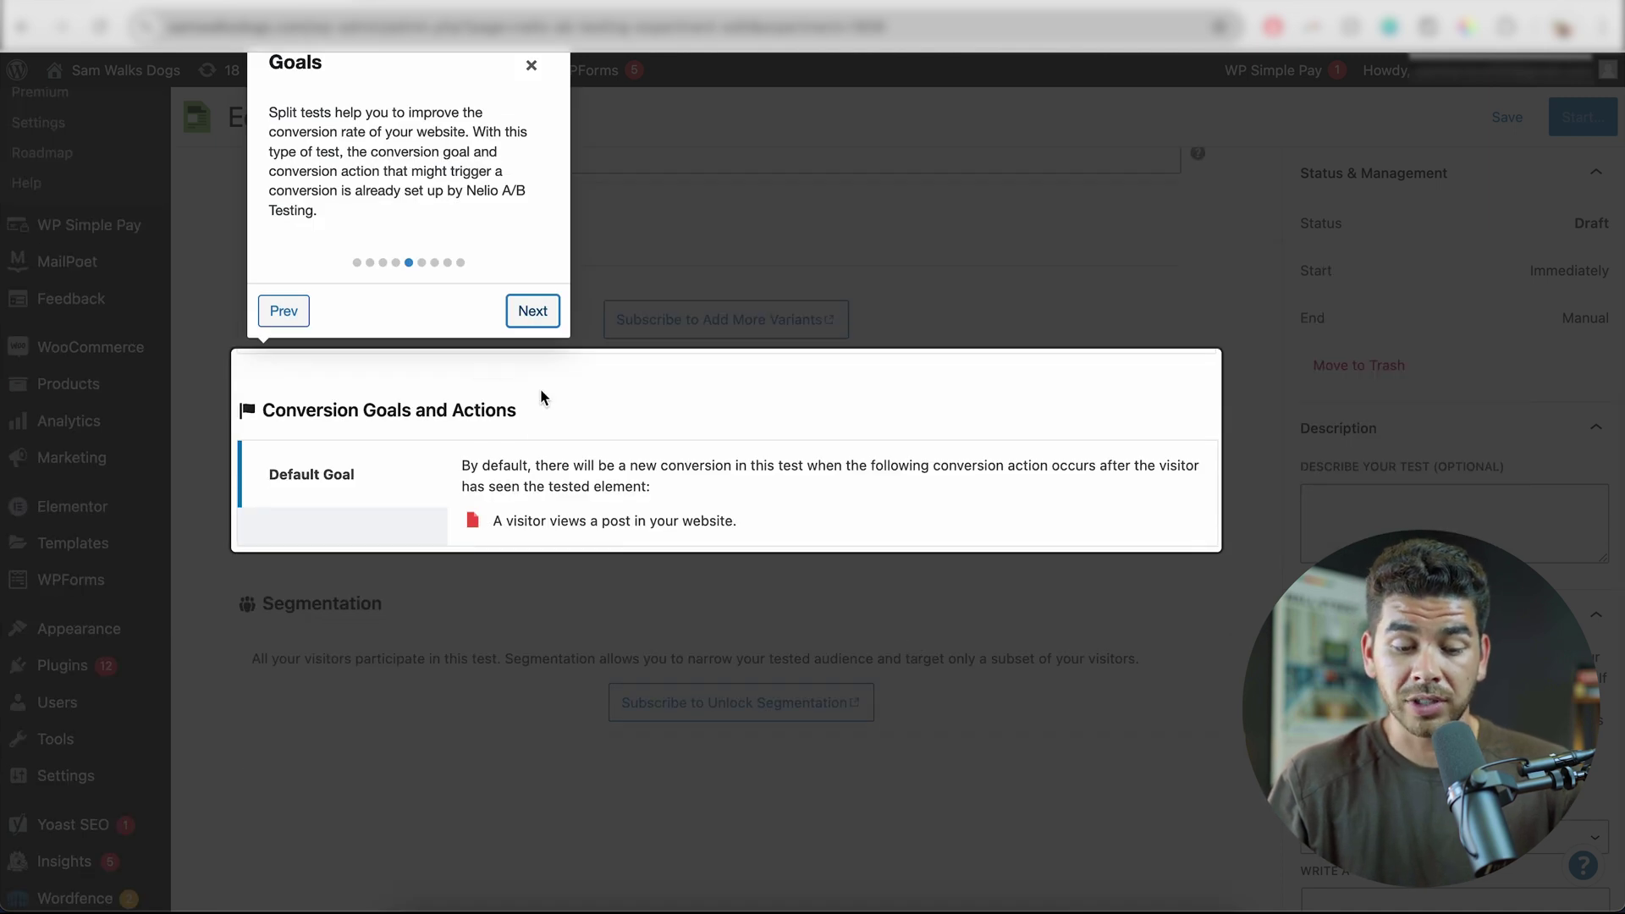
scroll(540, 389, up, 1)
click(531, 356)
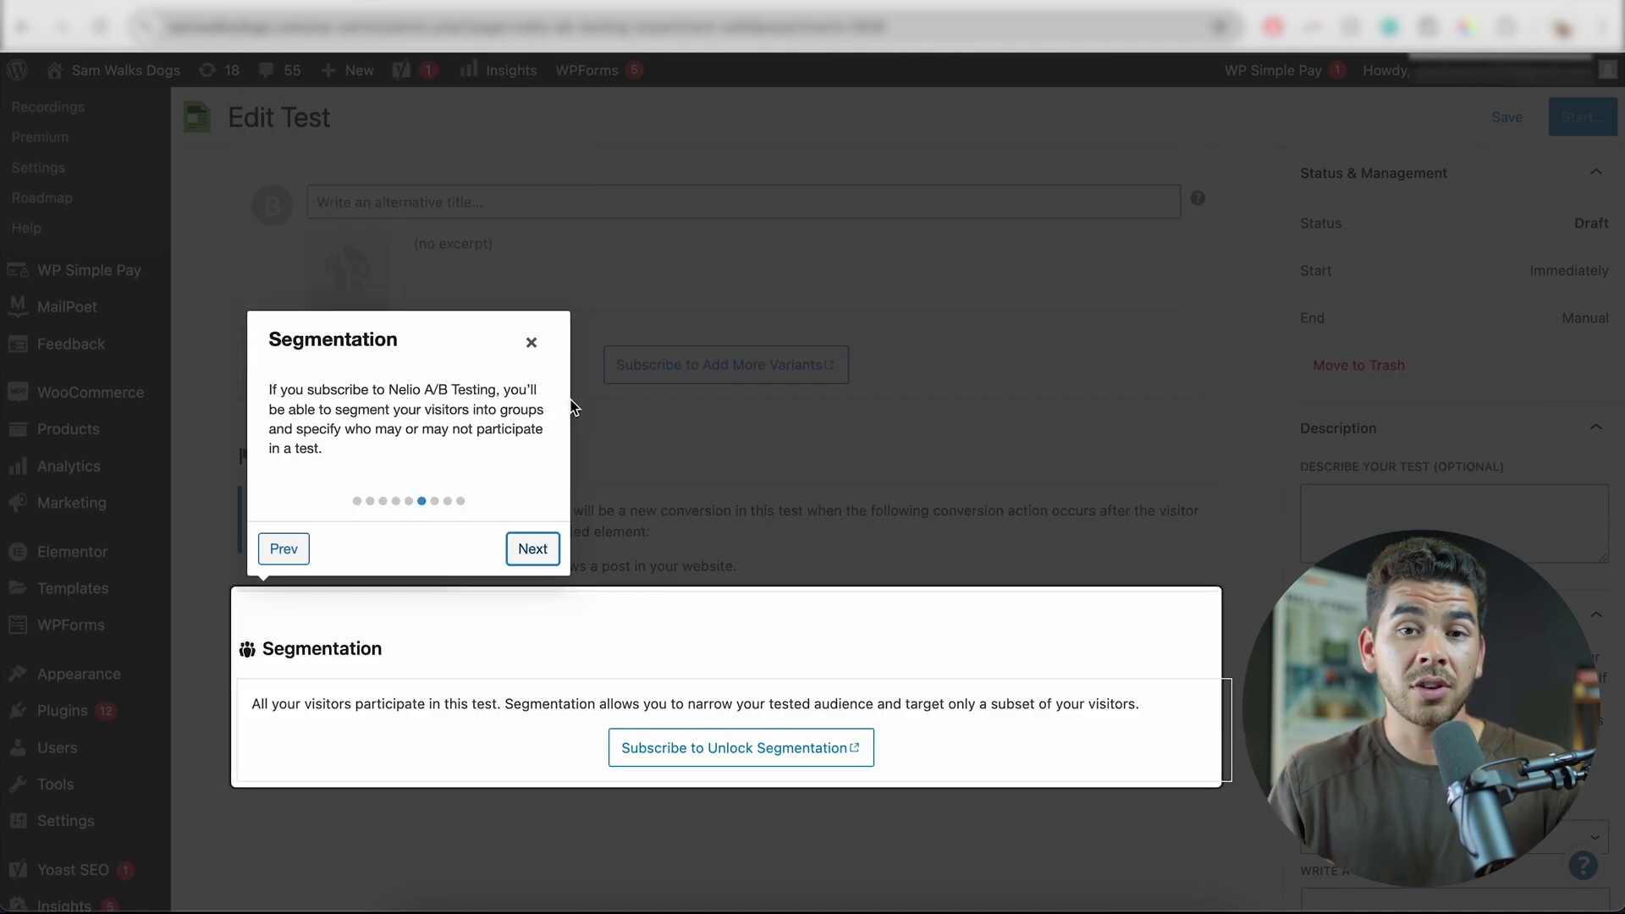
click(533, 549)
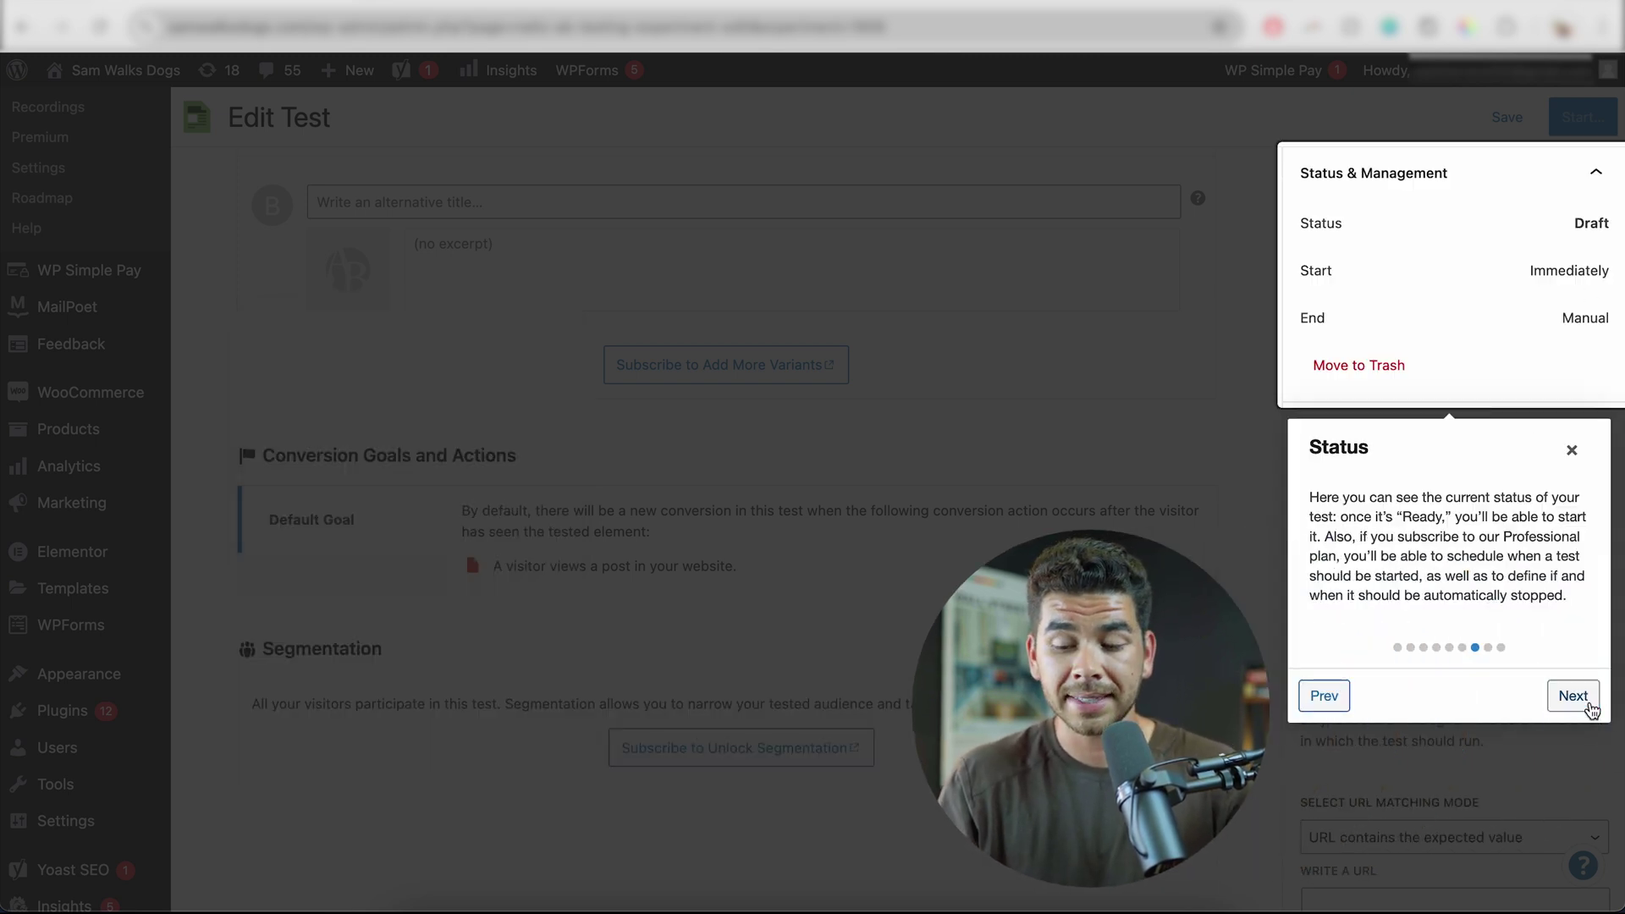
click(1574, 696)
click(1568, 385)
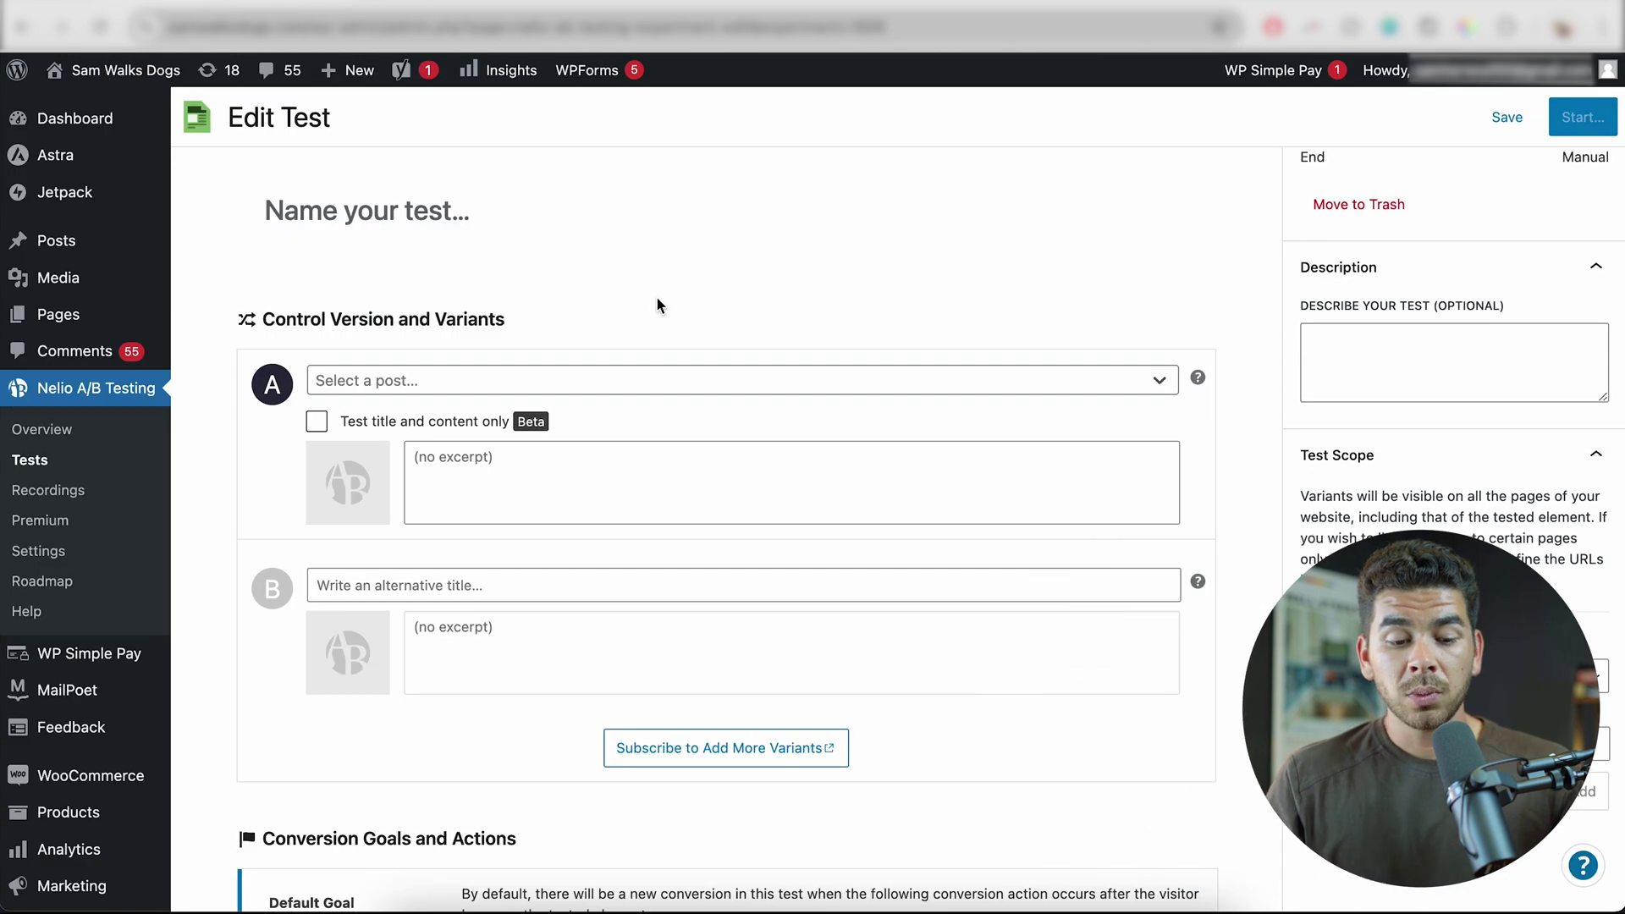
Set 'Best Ways to Keep Your Dog Cool in the Heat' as control version A.
click(579, 383)
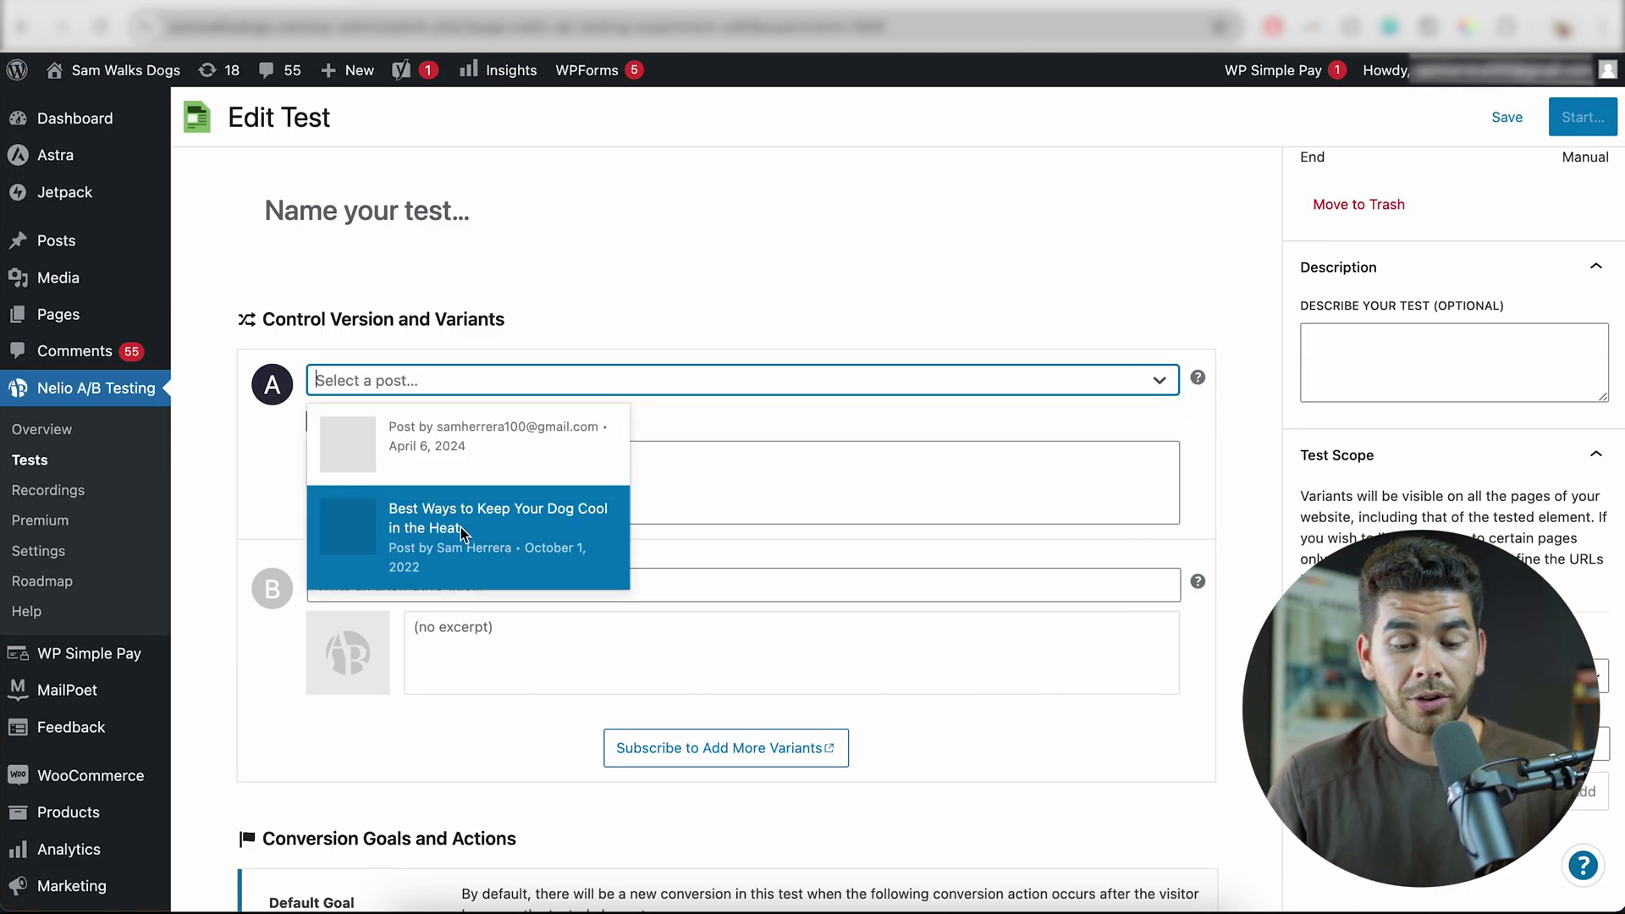
click(509, 533)
click(610, 584)
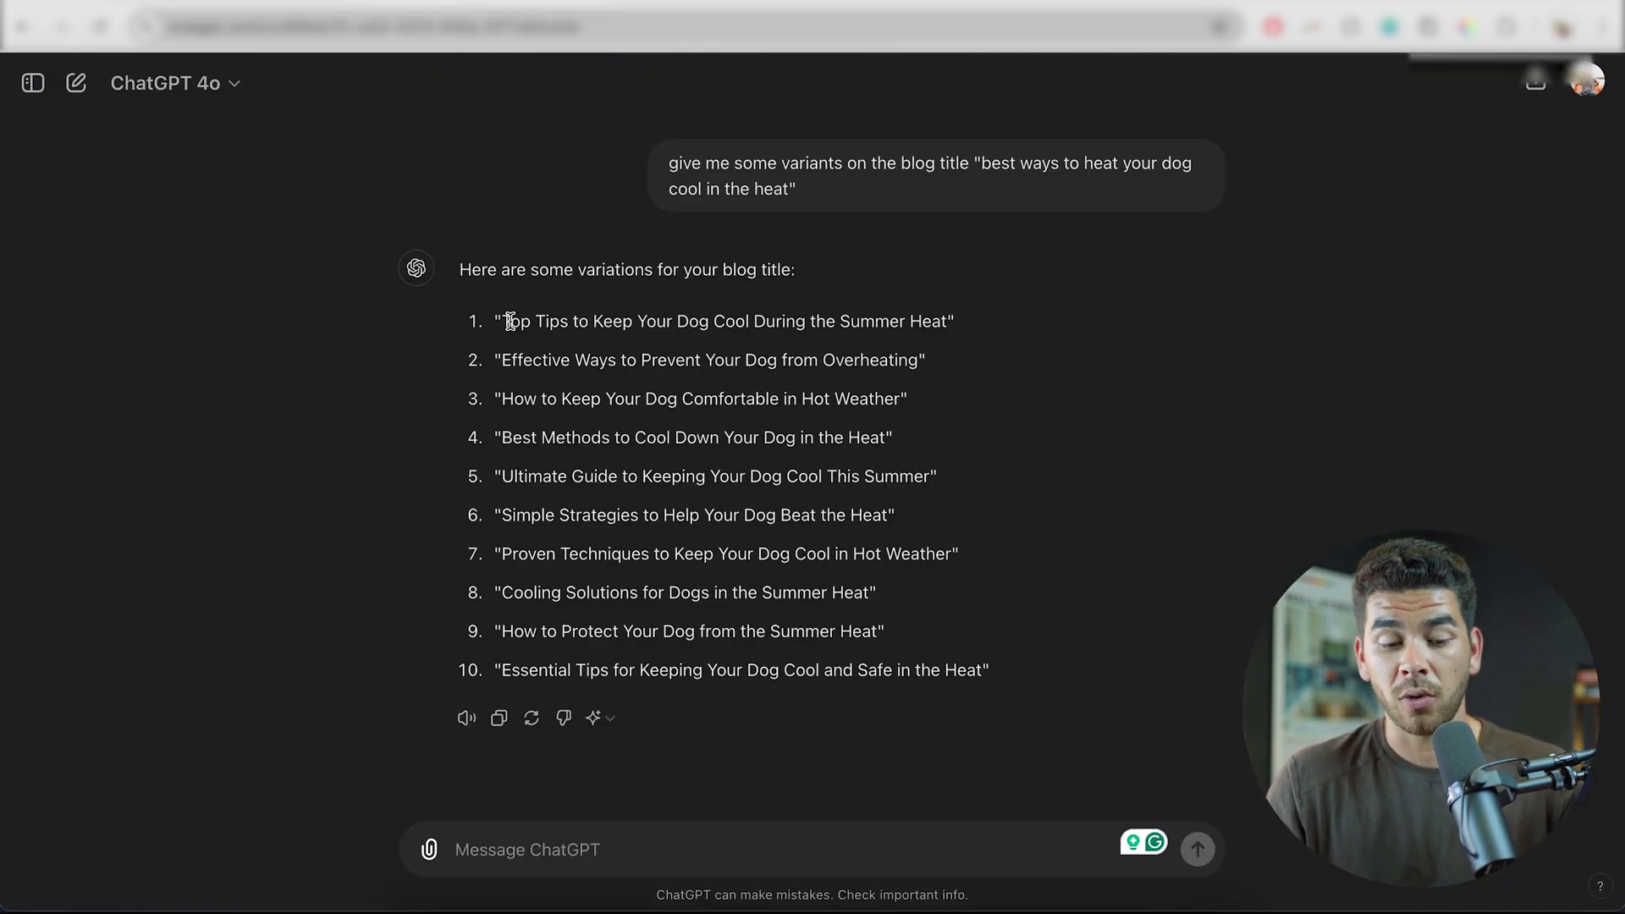
Select the first ChatGPT title, 'Top Tips to Keep Your Dog Cool During the Summer Heat'.
drag(508, 321, 904, 316)
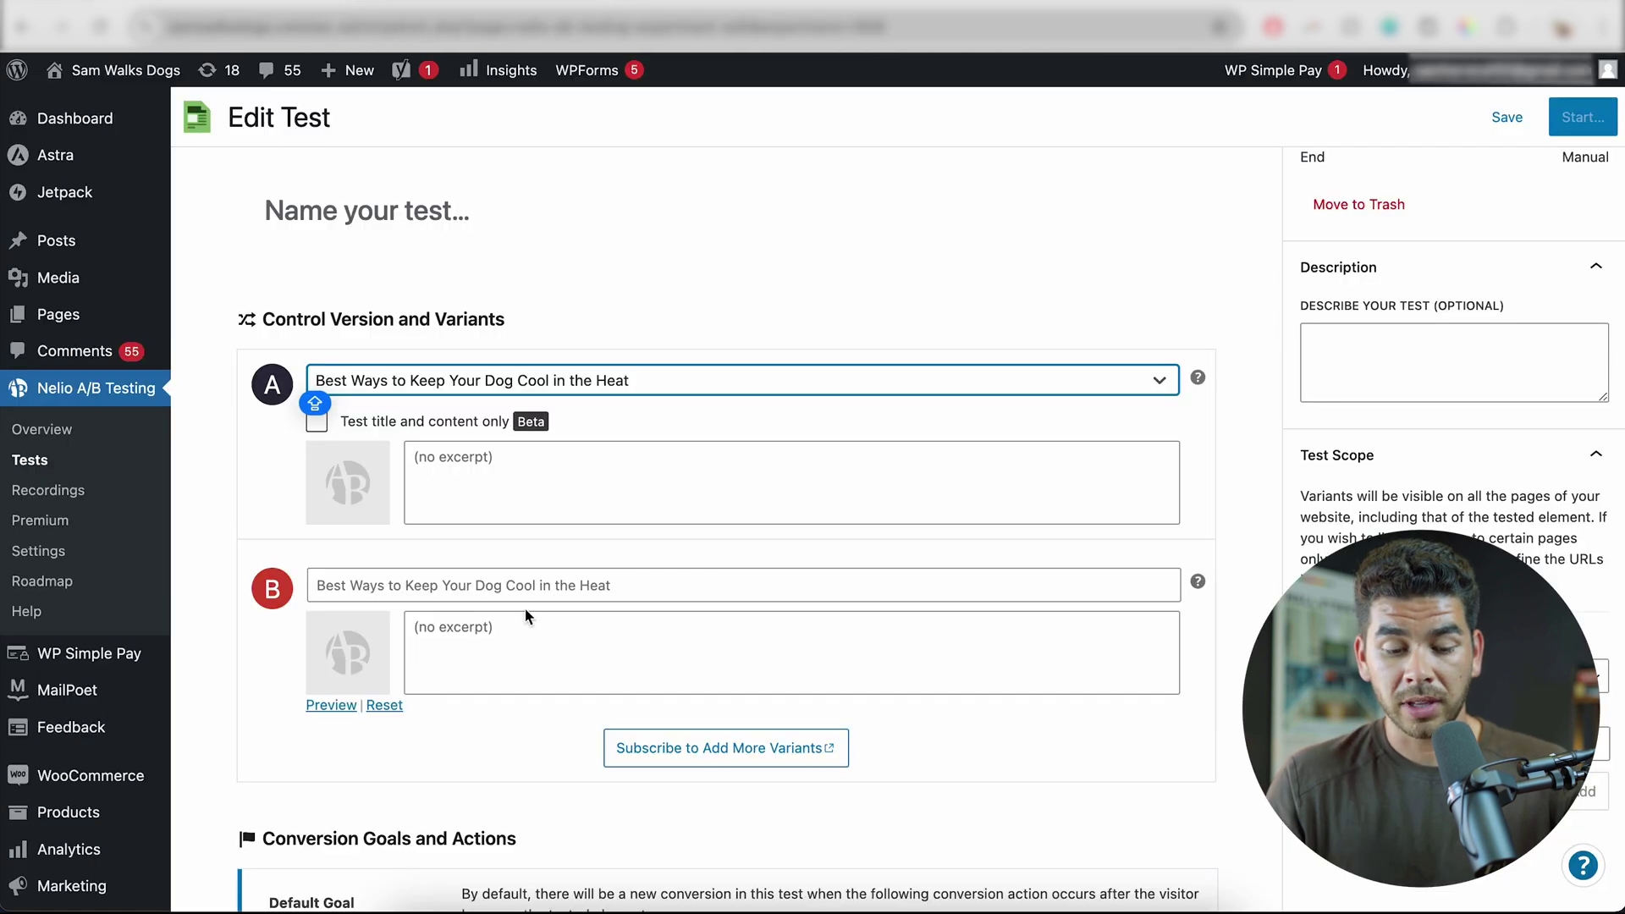
Paste 'Top Tips to Keep Your Dog Cool During the Summer Heat' as variant B's title.
triple_click(529, 586)
text(Top Tips to Keep Your Dog Cool During the Summer Heat)
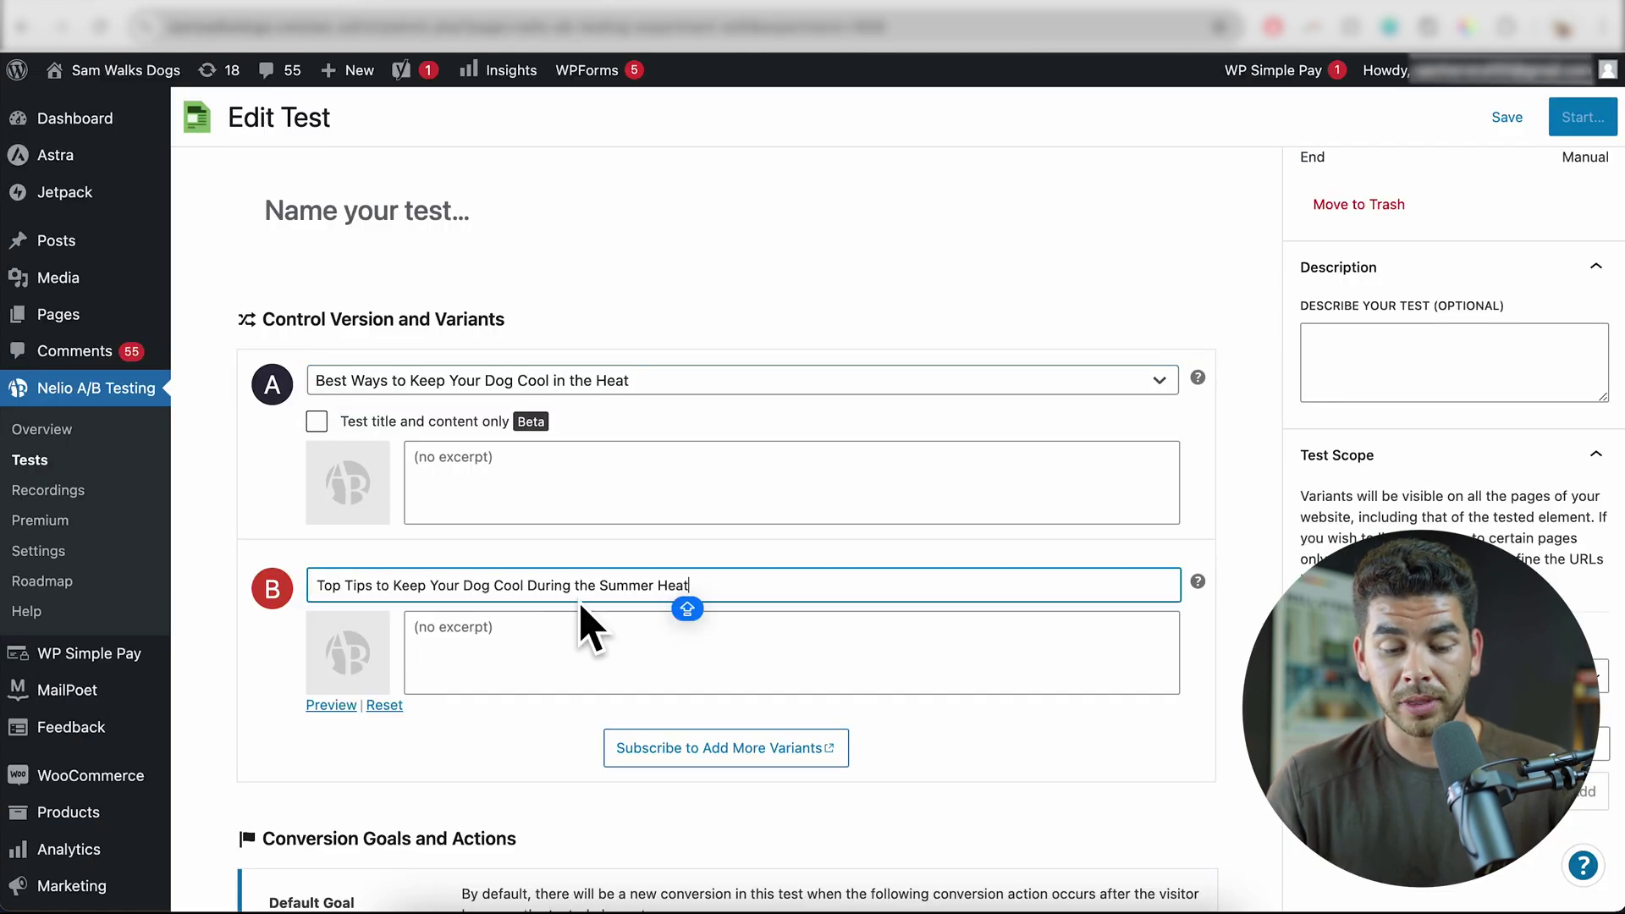
scroll(798, 570, down, 3)
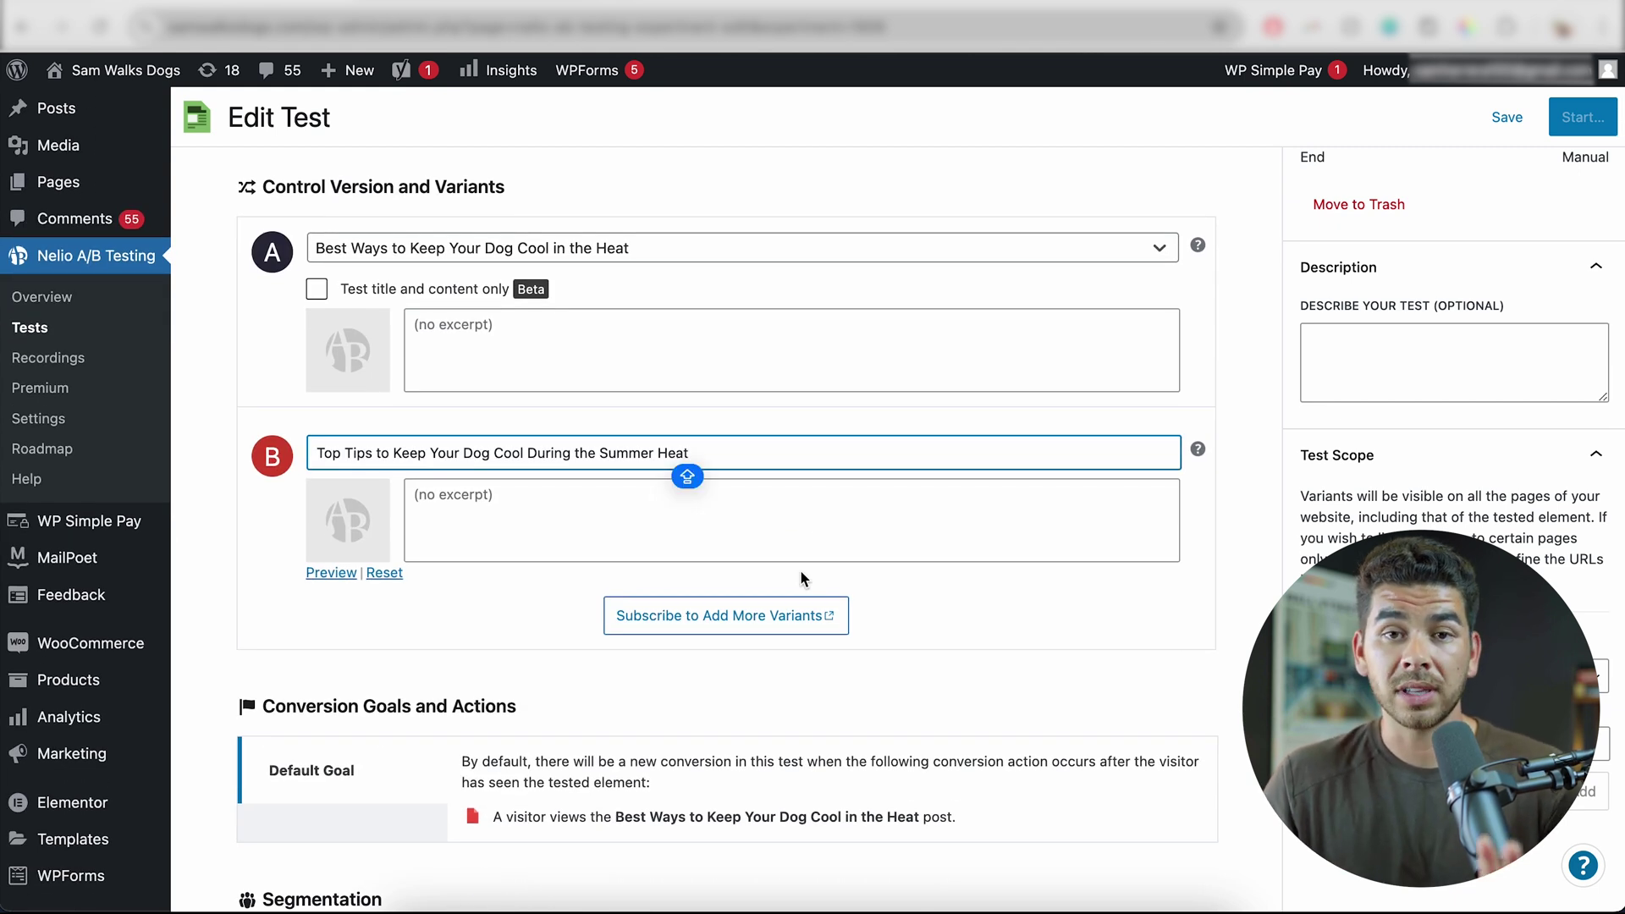
scroll(800, 571, down, 5)
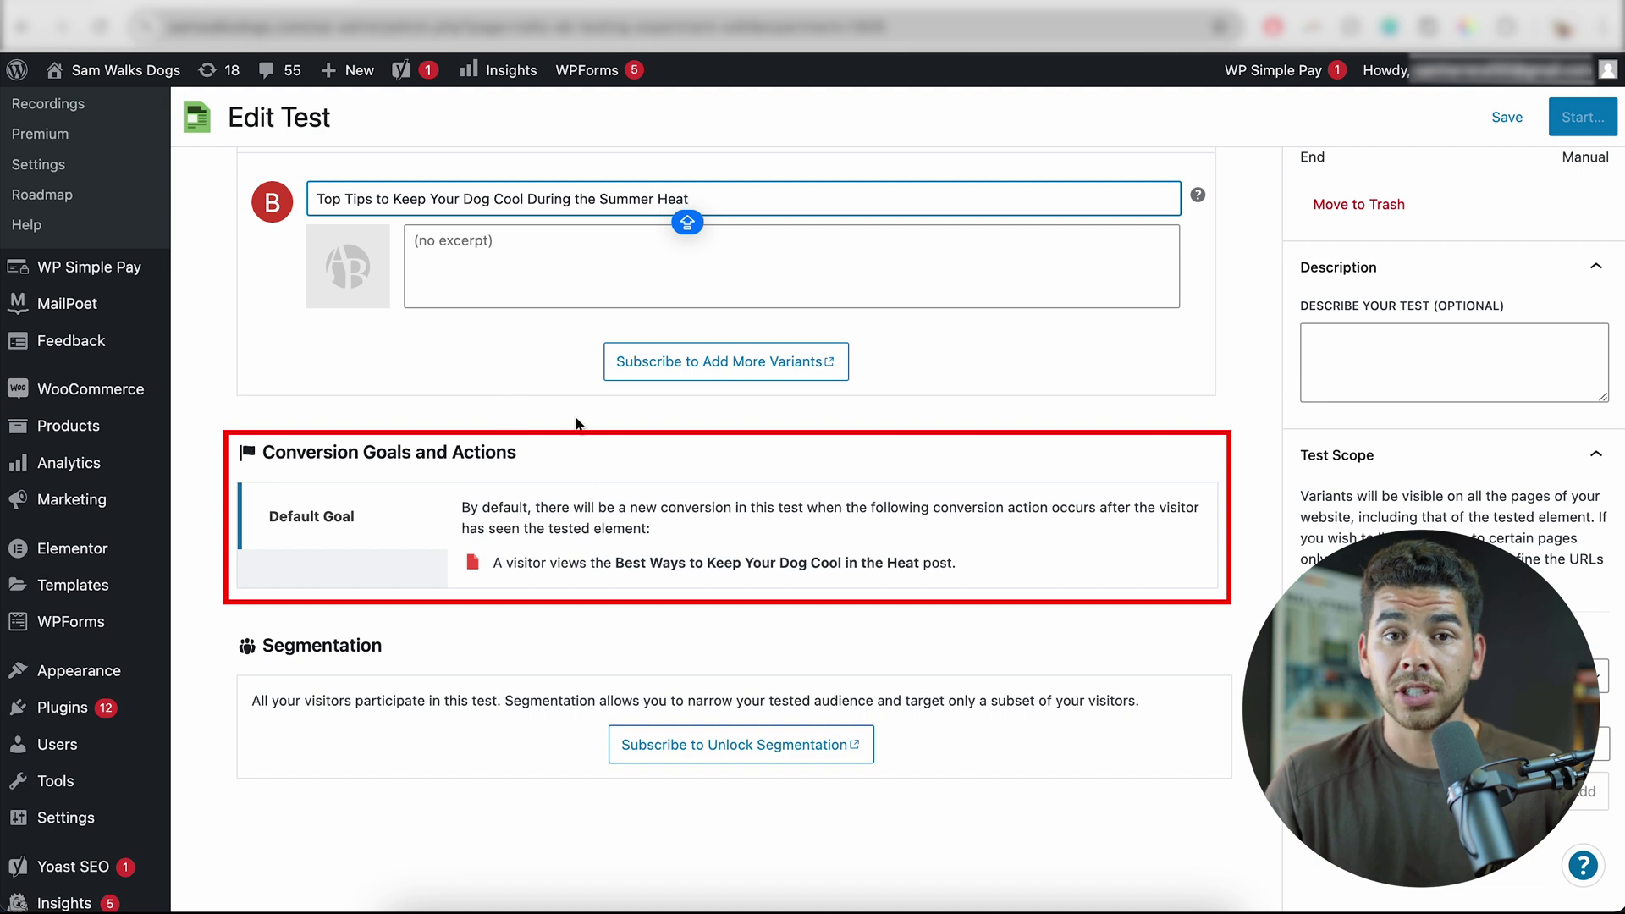
scroll(576, 424, down, 2)
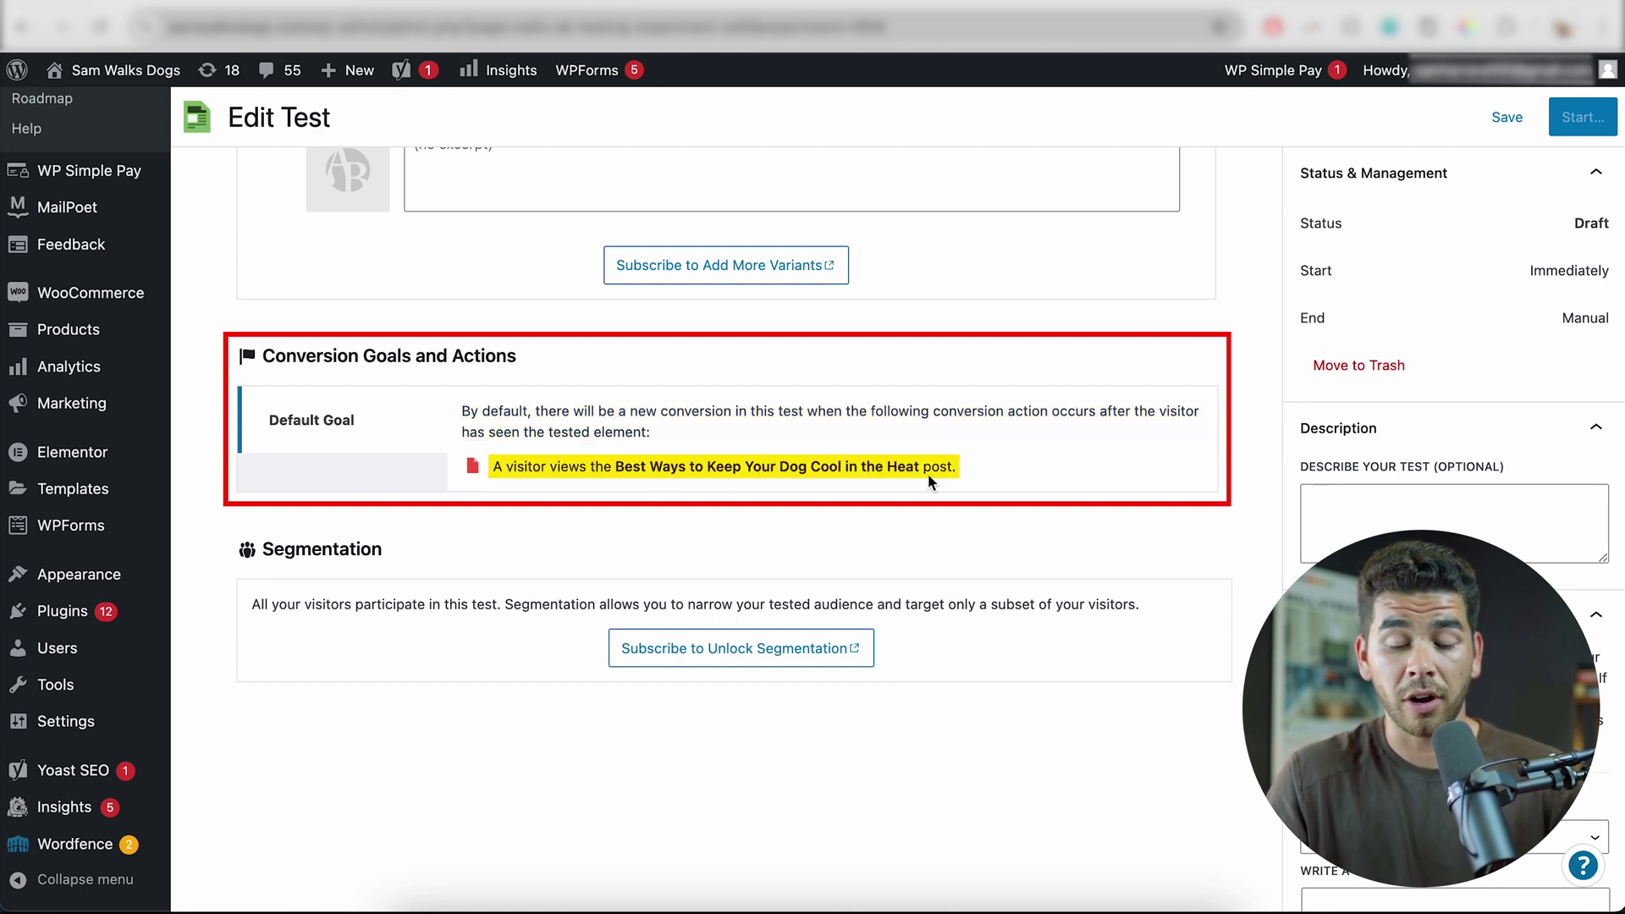
scroll(910, 525, up, 6)
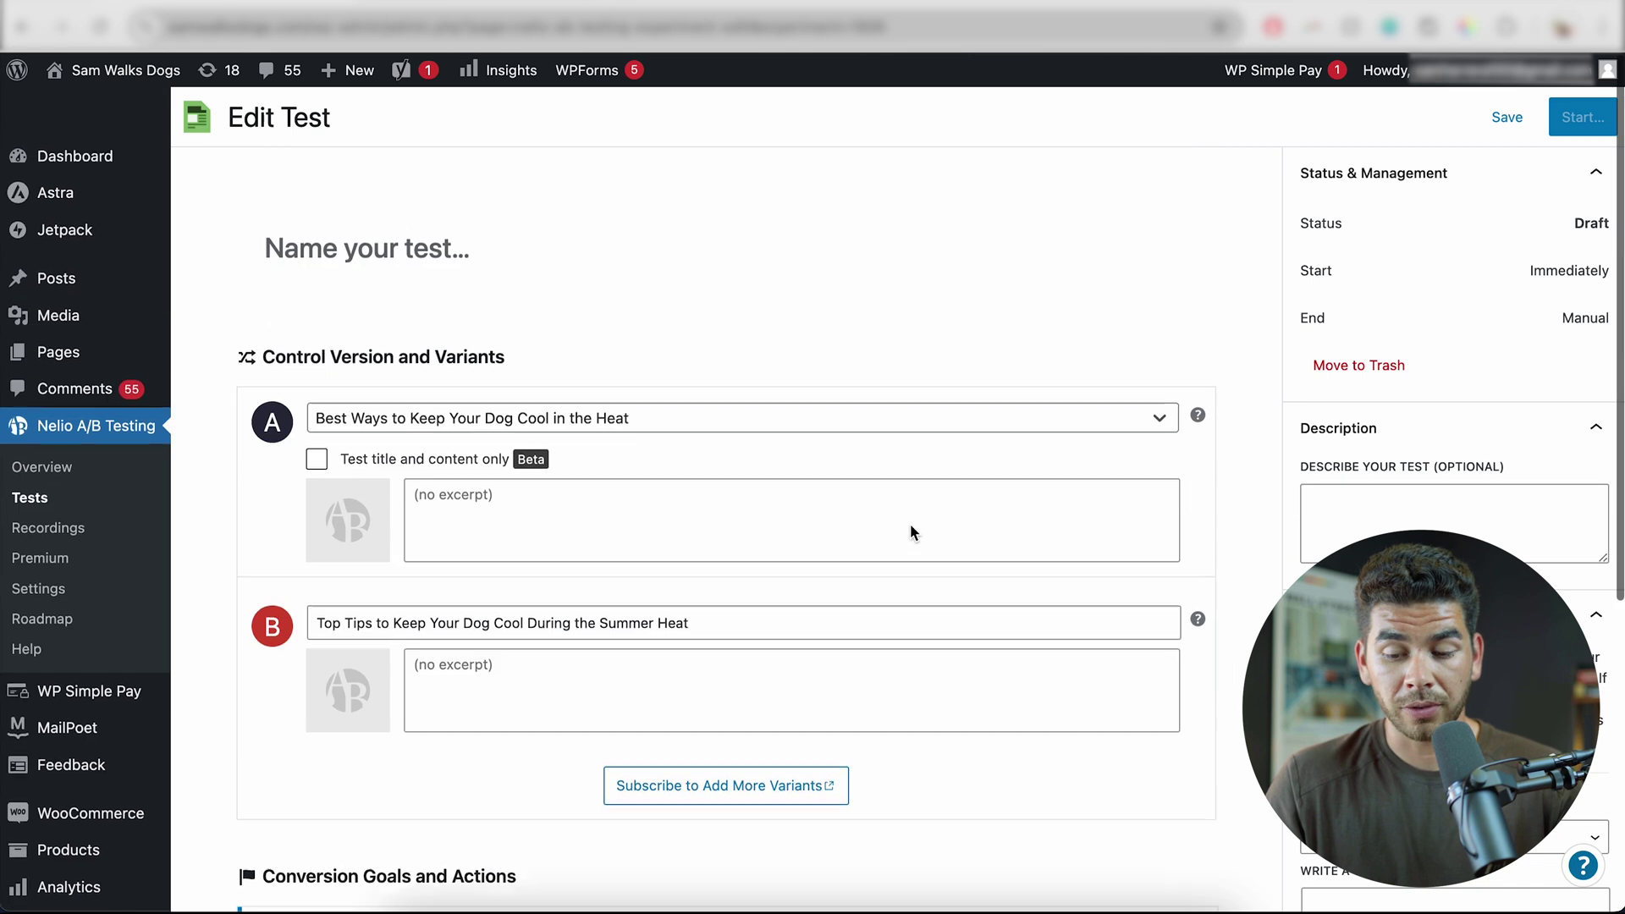
Name the headline test 'BLOG POST 1'.
scroll(911, 531, down, 1)
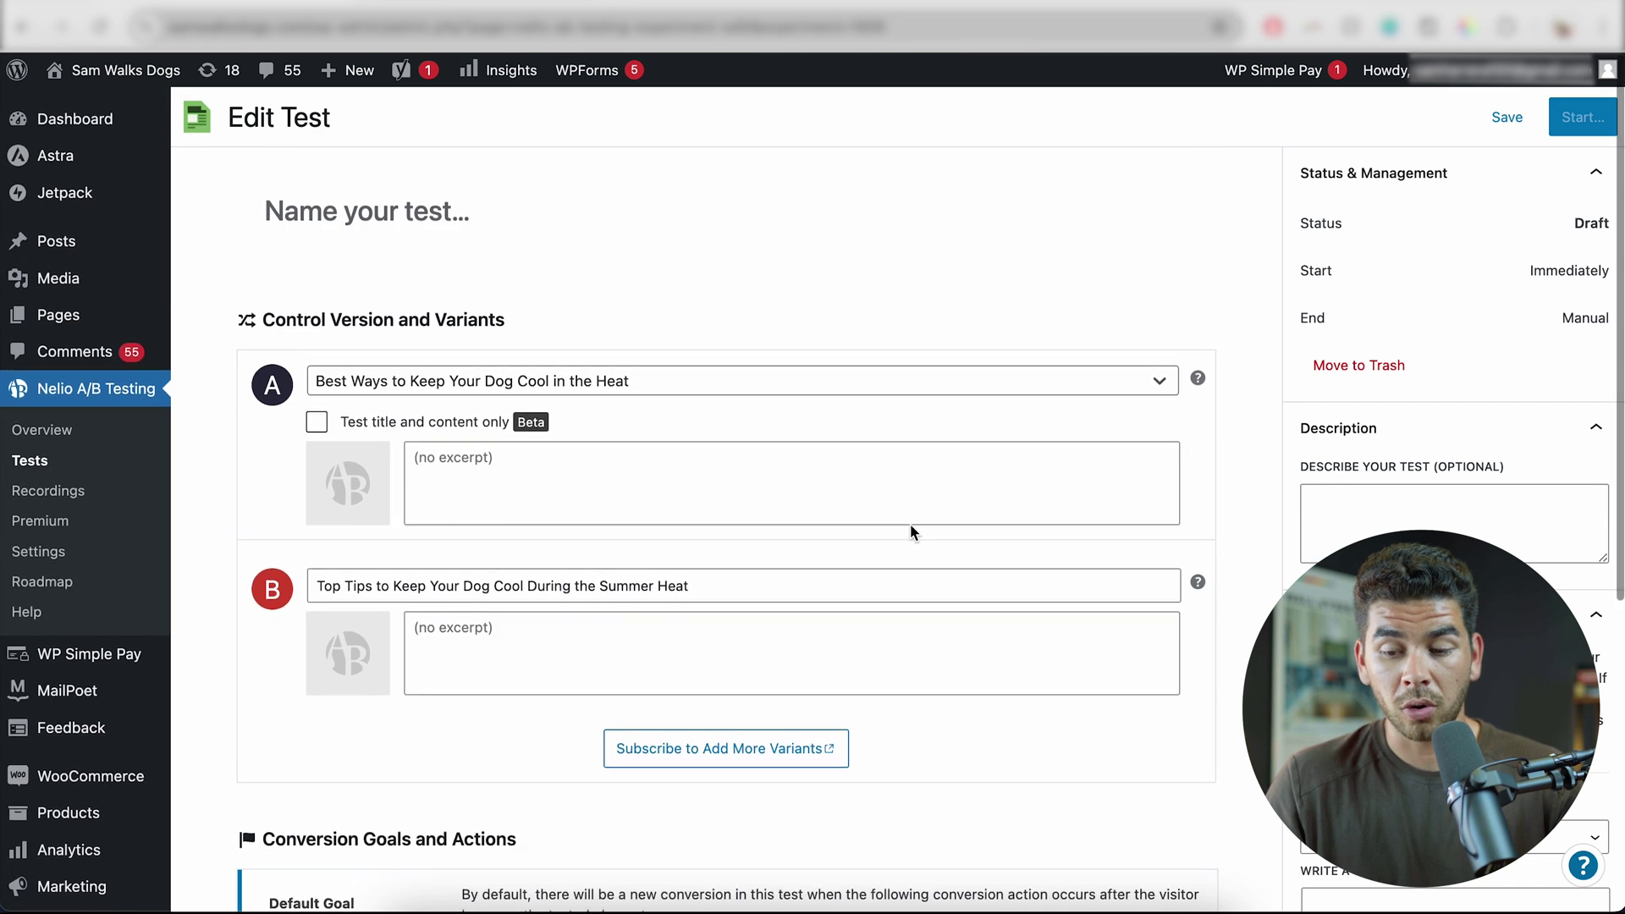
click(348, 206)
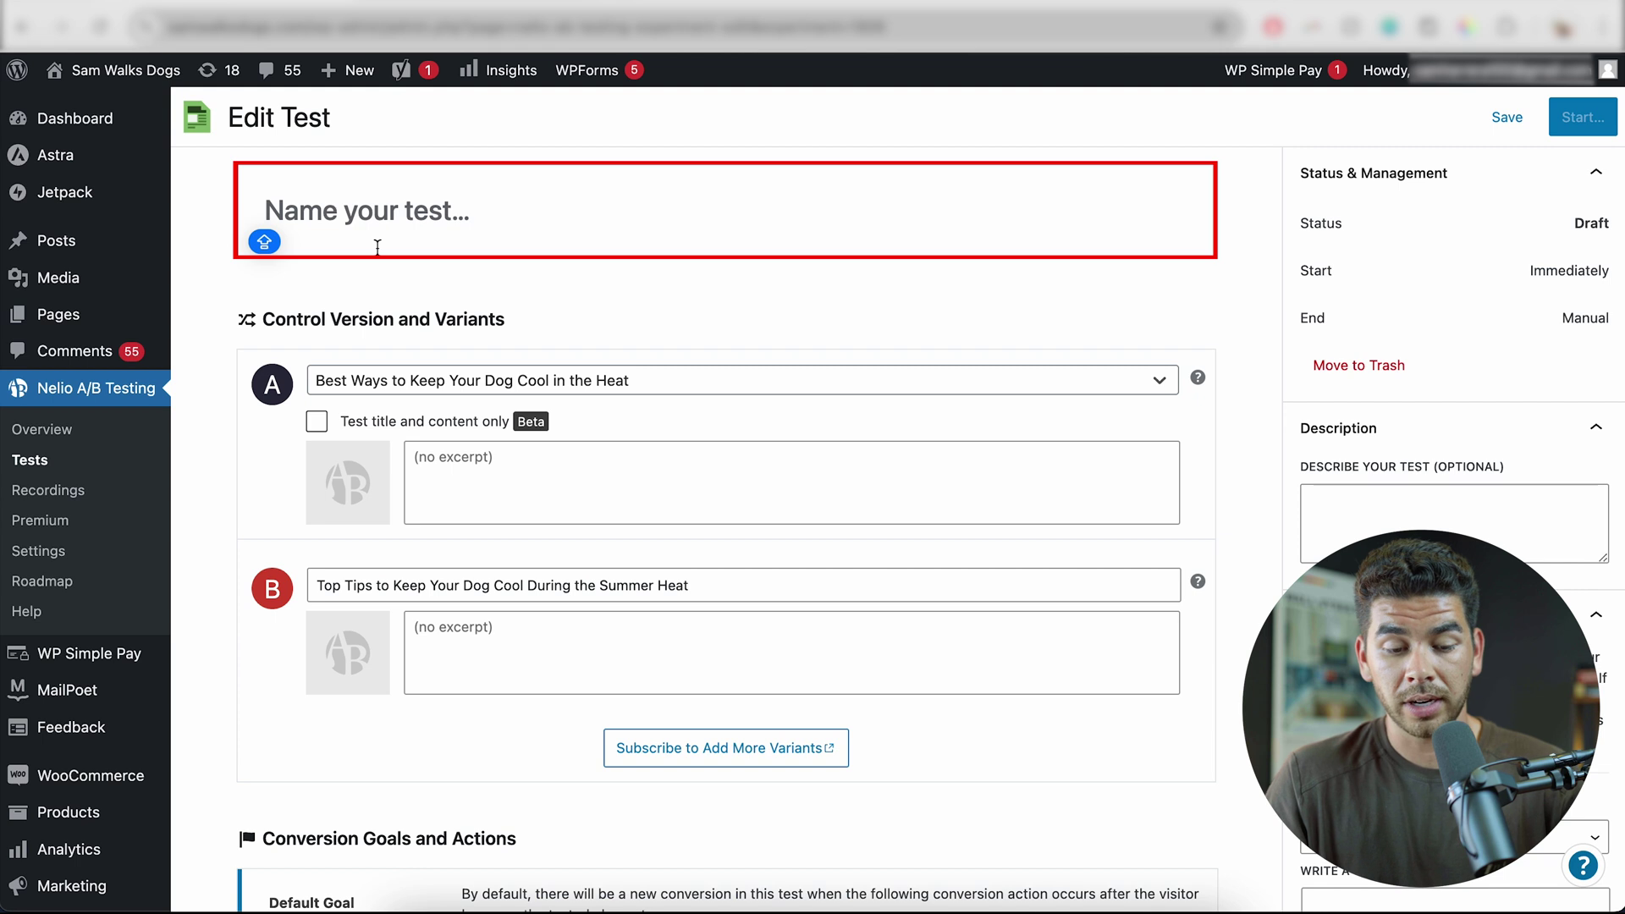
text(BLOG POST 1)
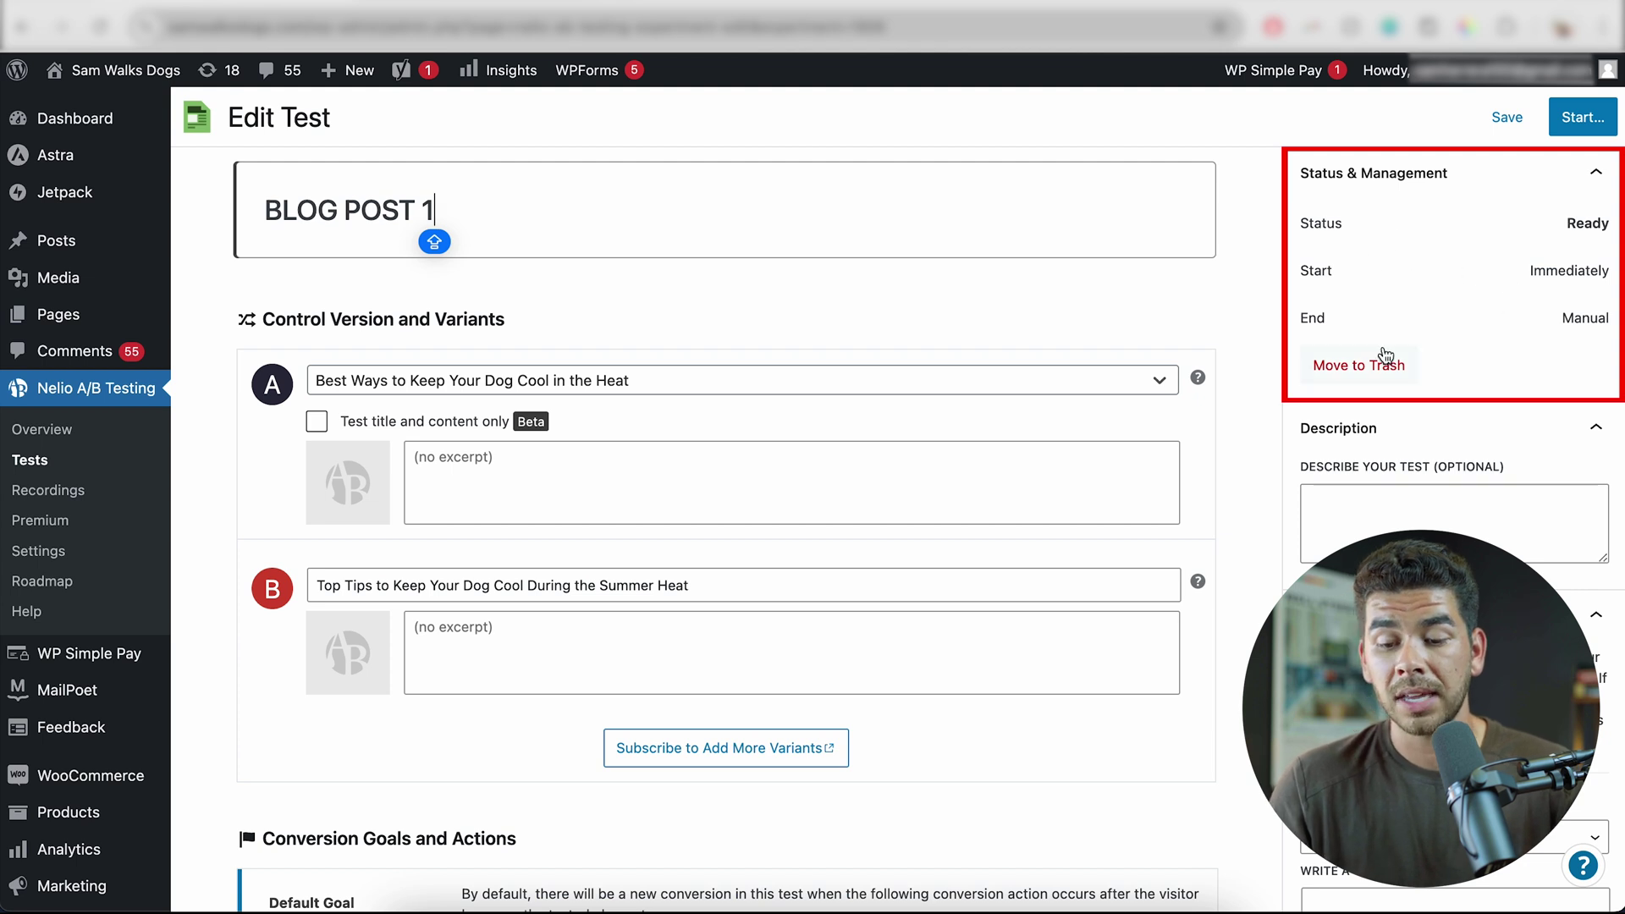
scroll(1526, 376, down, 3)
click(1514, 373)
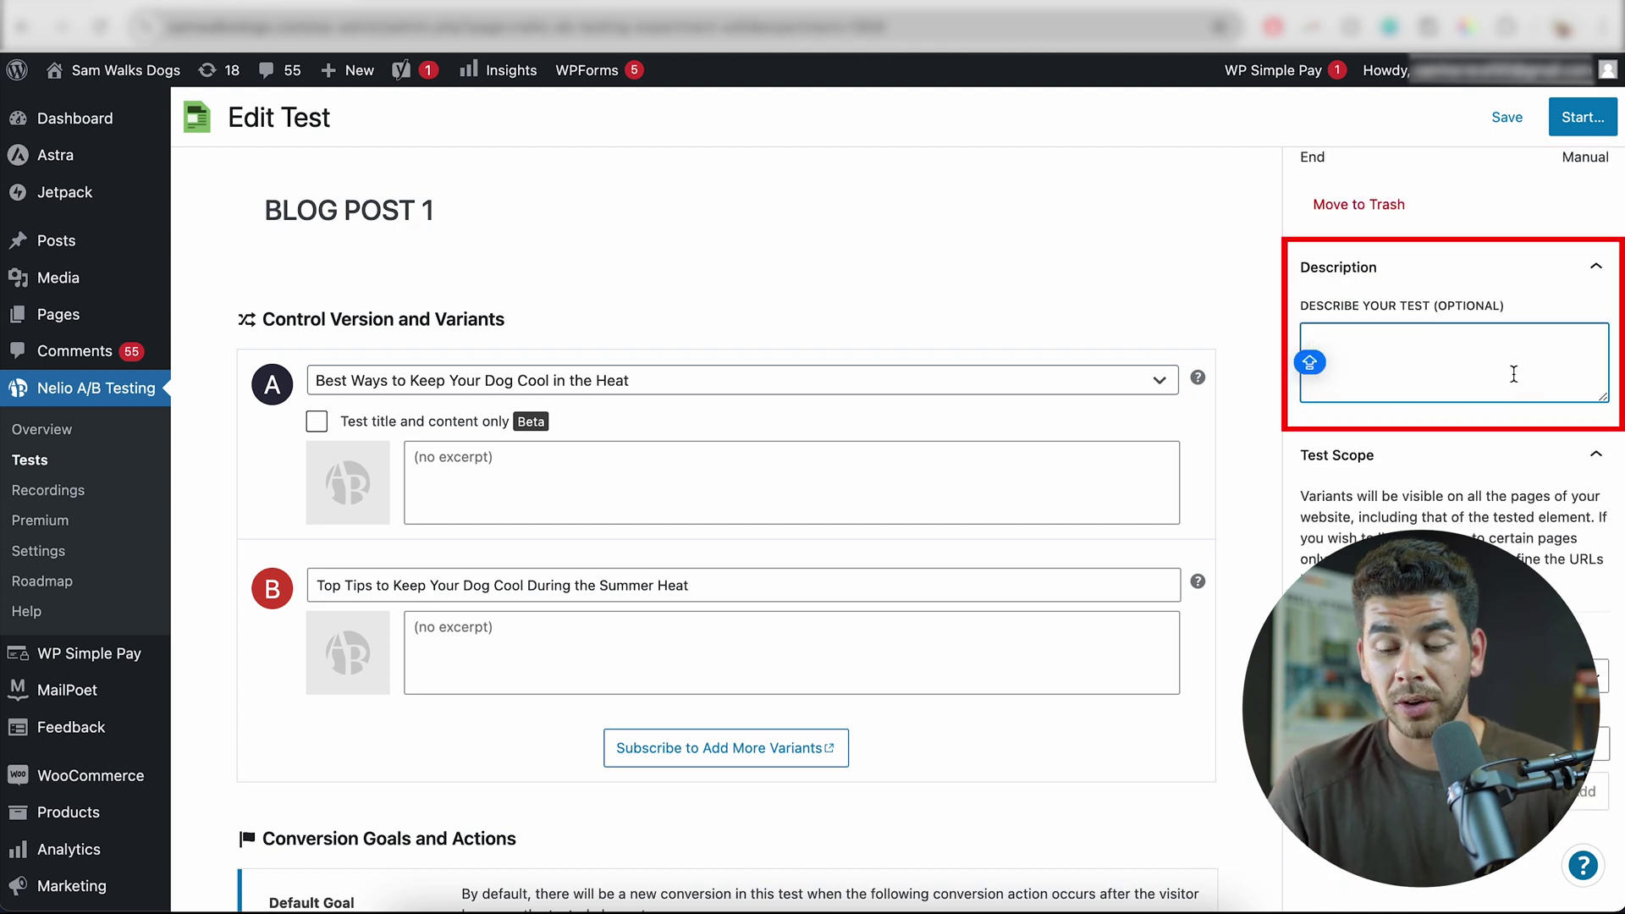
Describe the test as 'BLOG POST 1', keep 'URL contains the expected value' scope, and save.
text(BLOG POST 1)
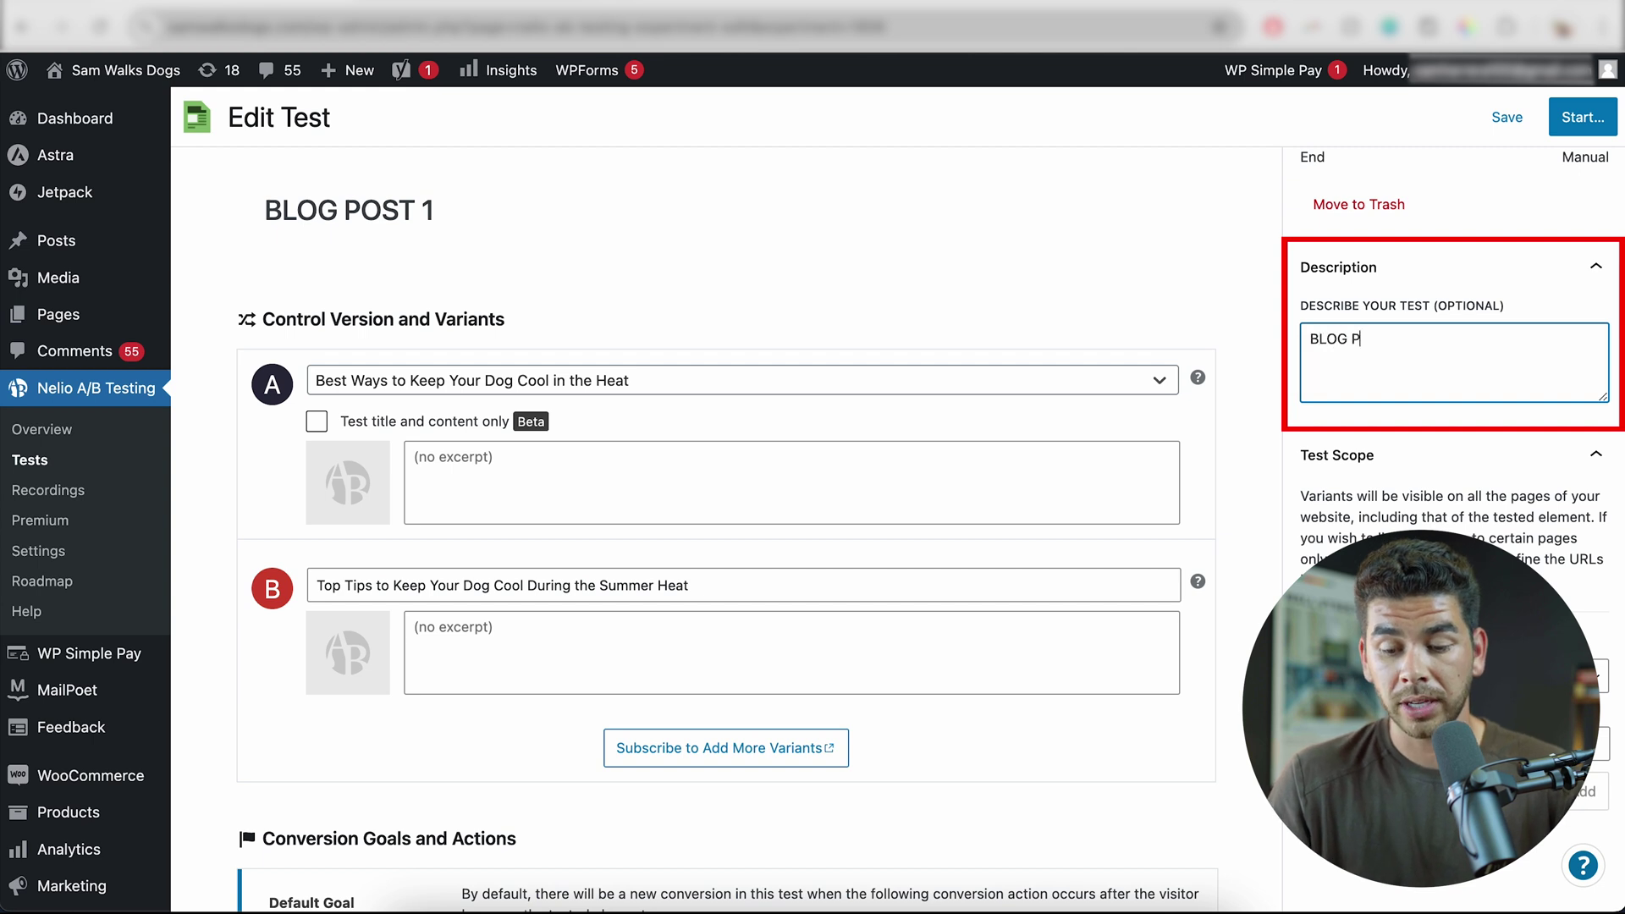
scroll(1480, 607, down, 5)
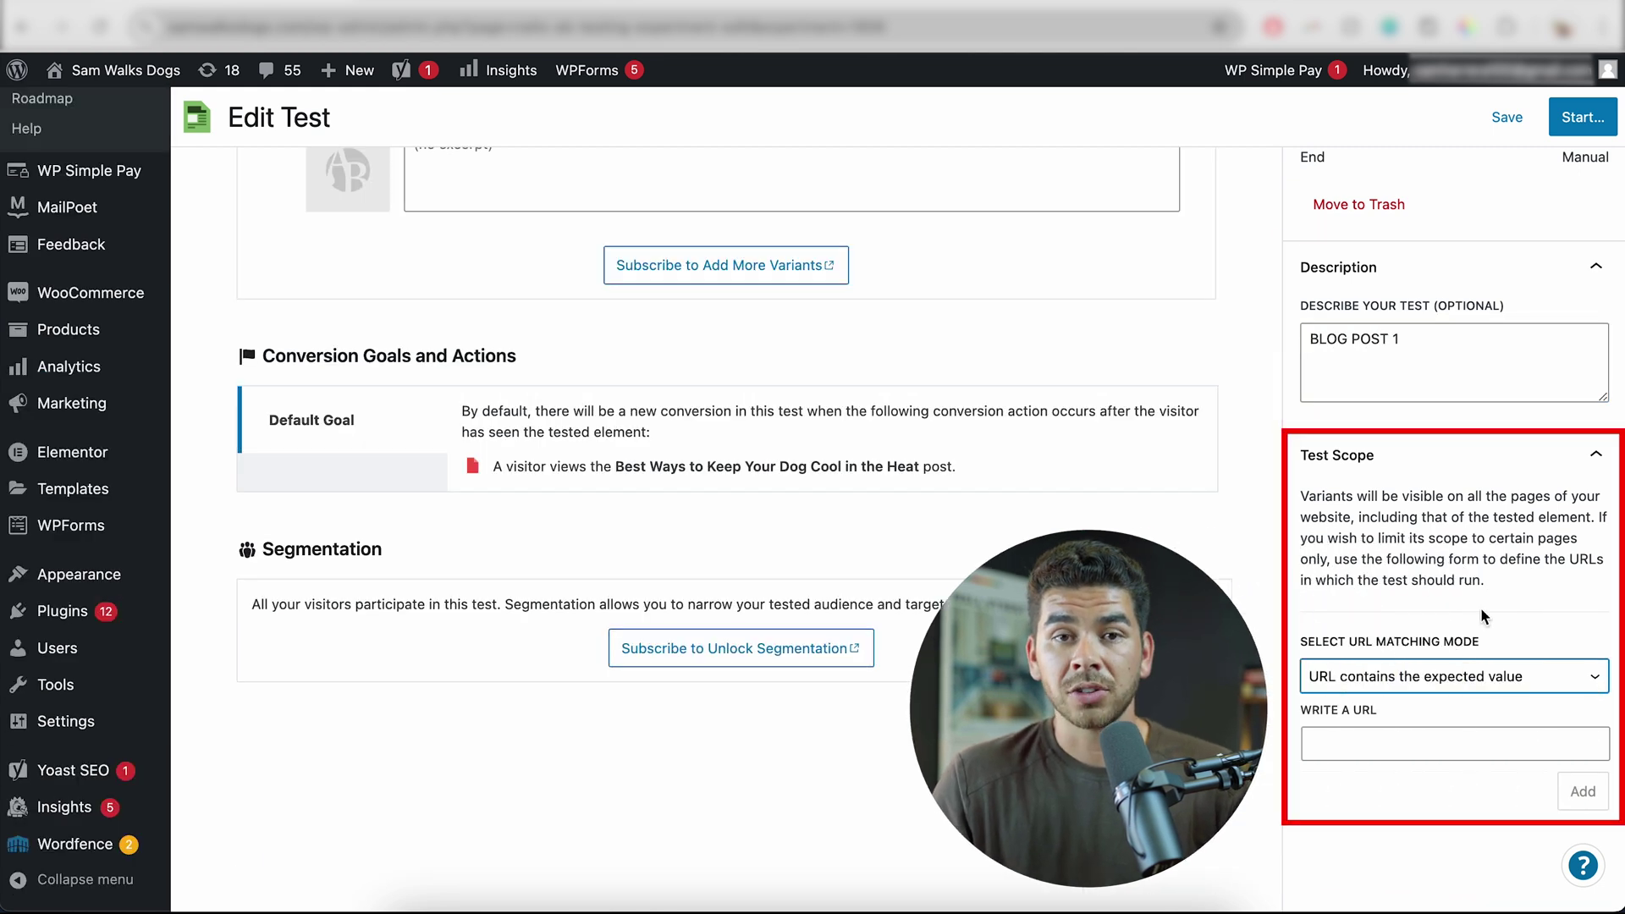
click(1415, 691)
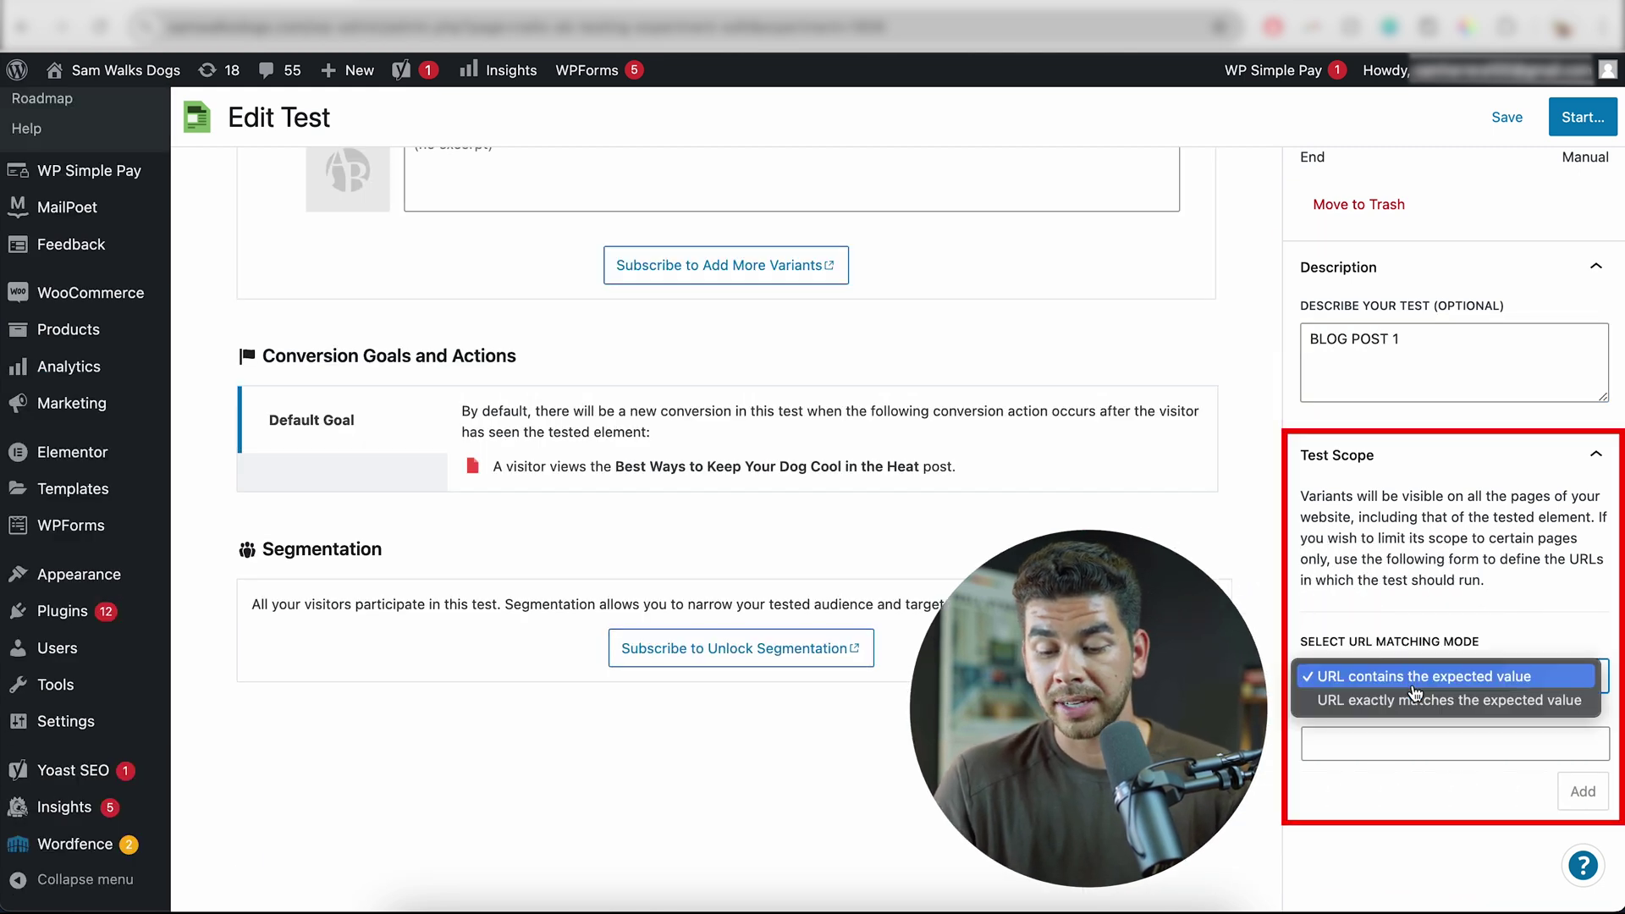
click(1460, 677)
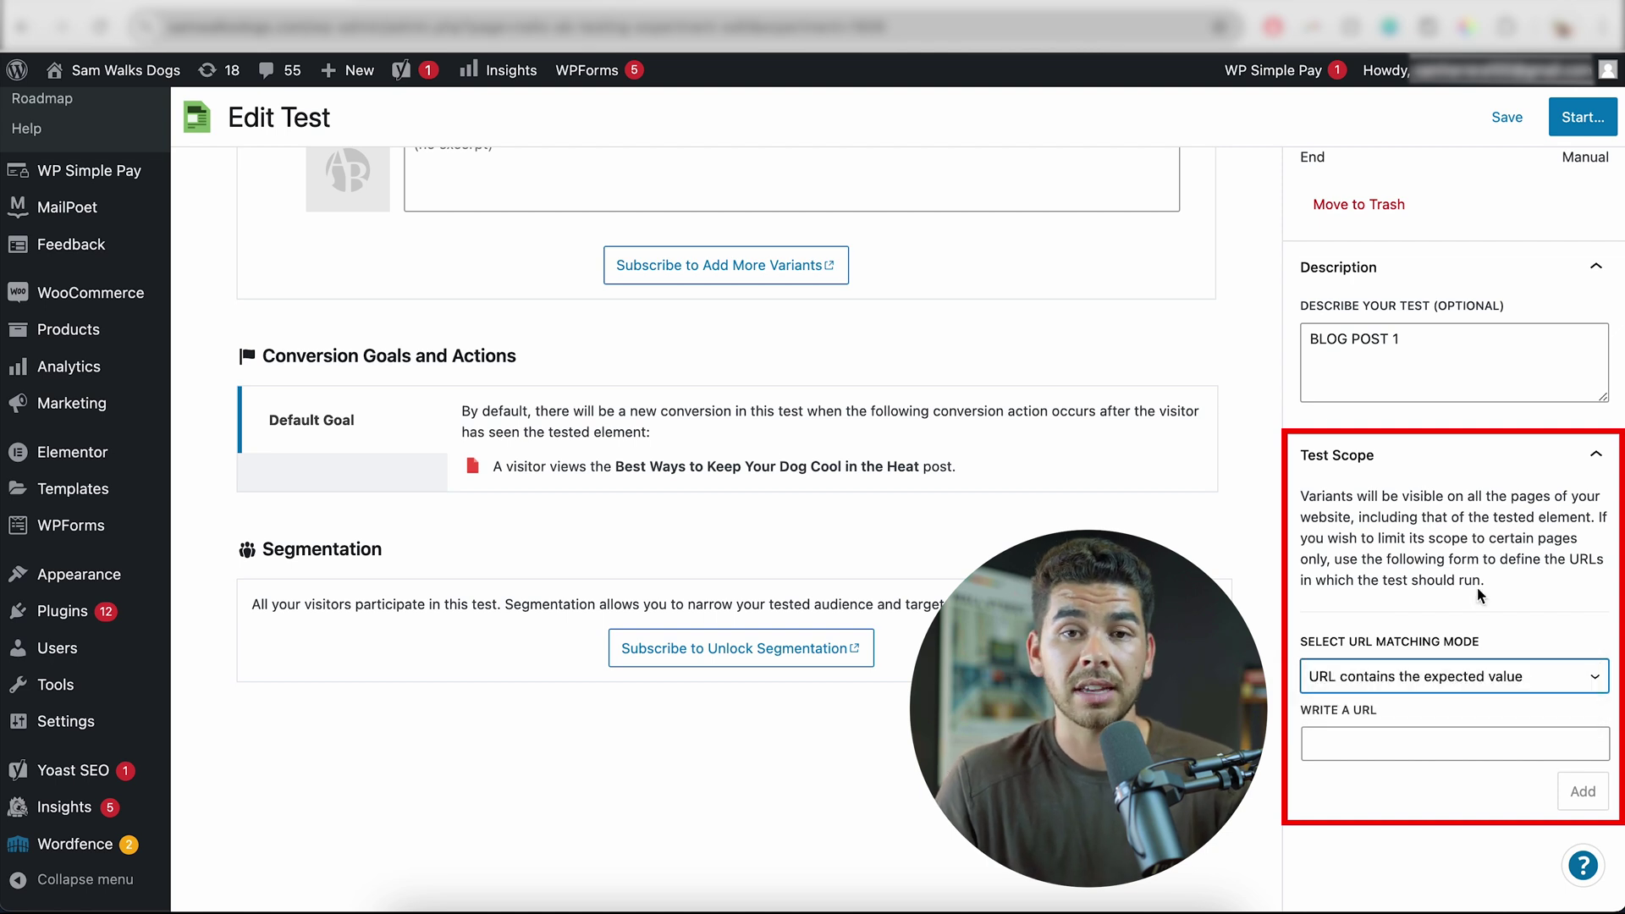
click(1498, 118)
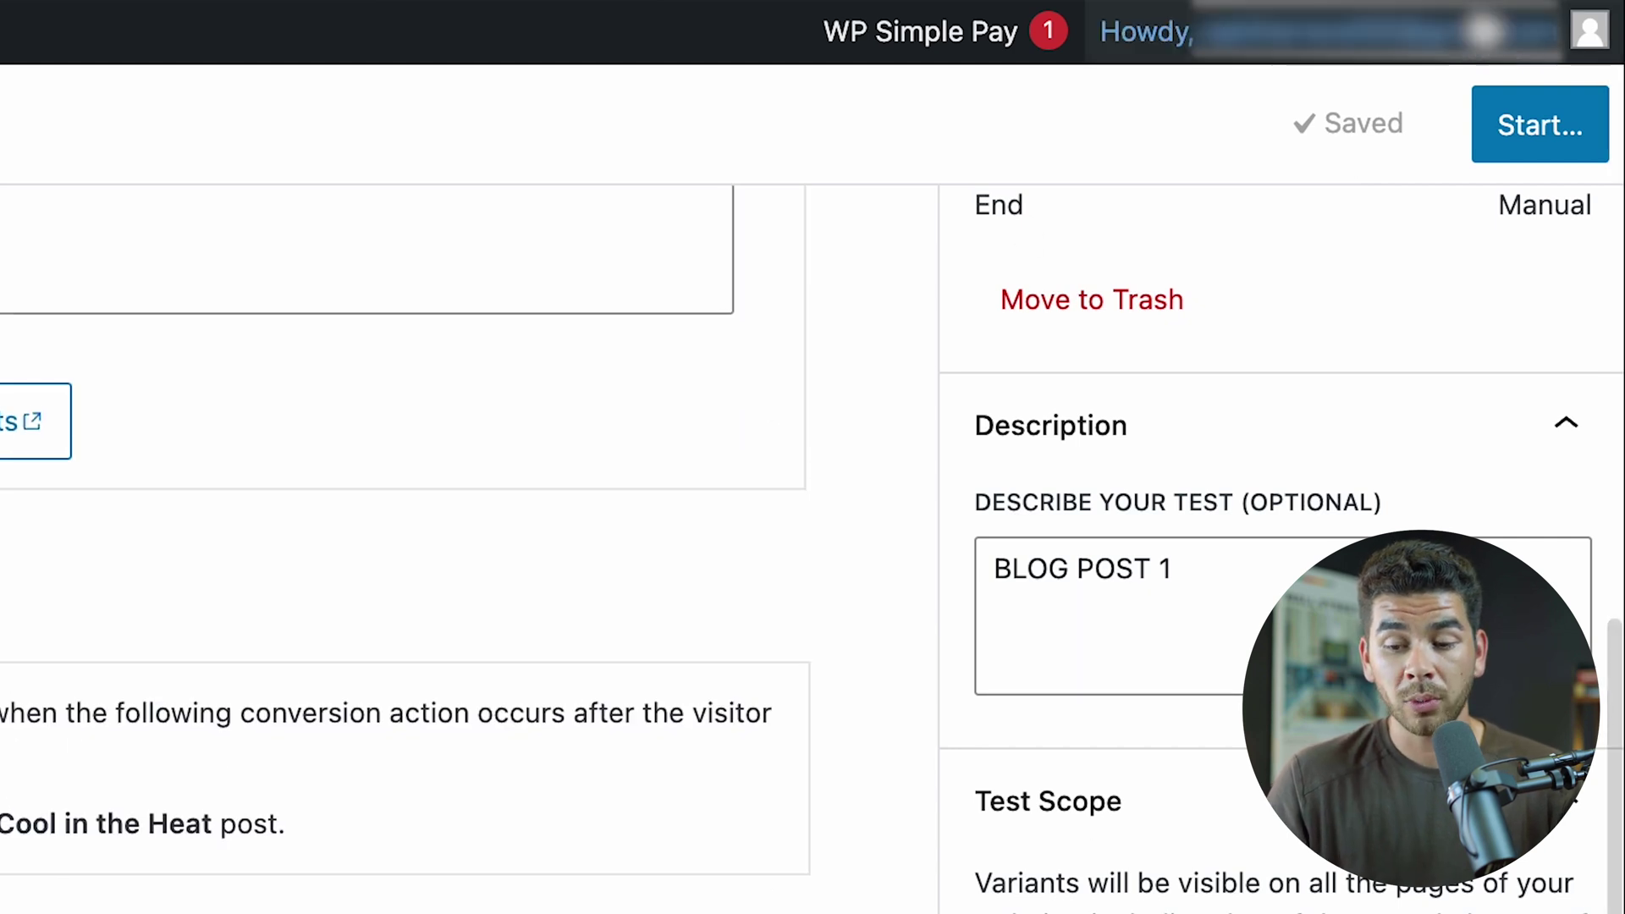
Start the BLOG POST 1 test and go through the Test Results tour to its end.
click(1507, 125)
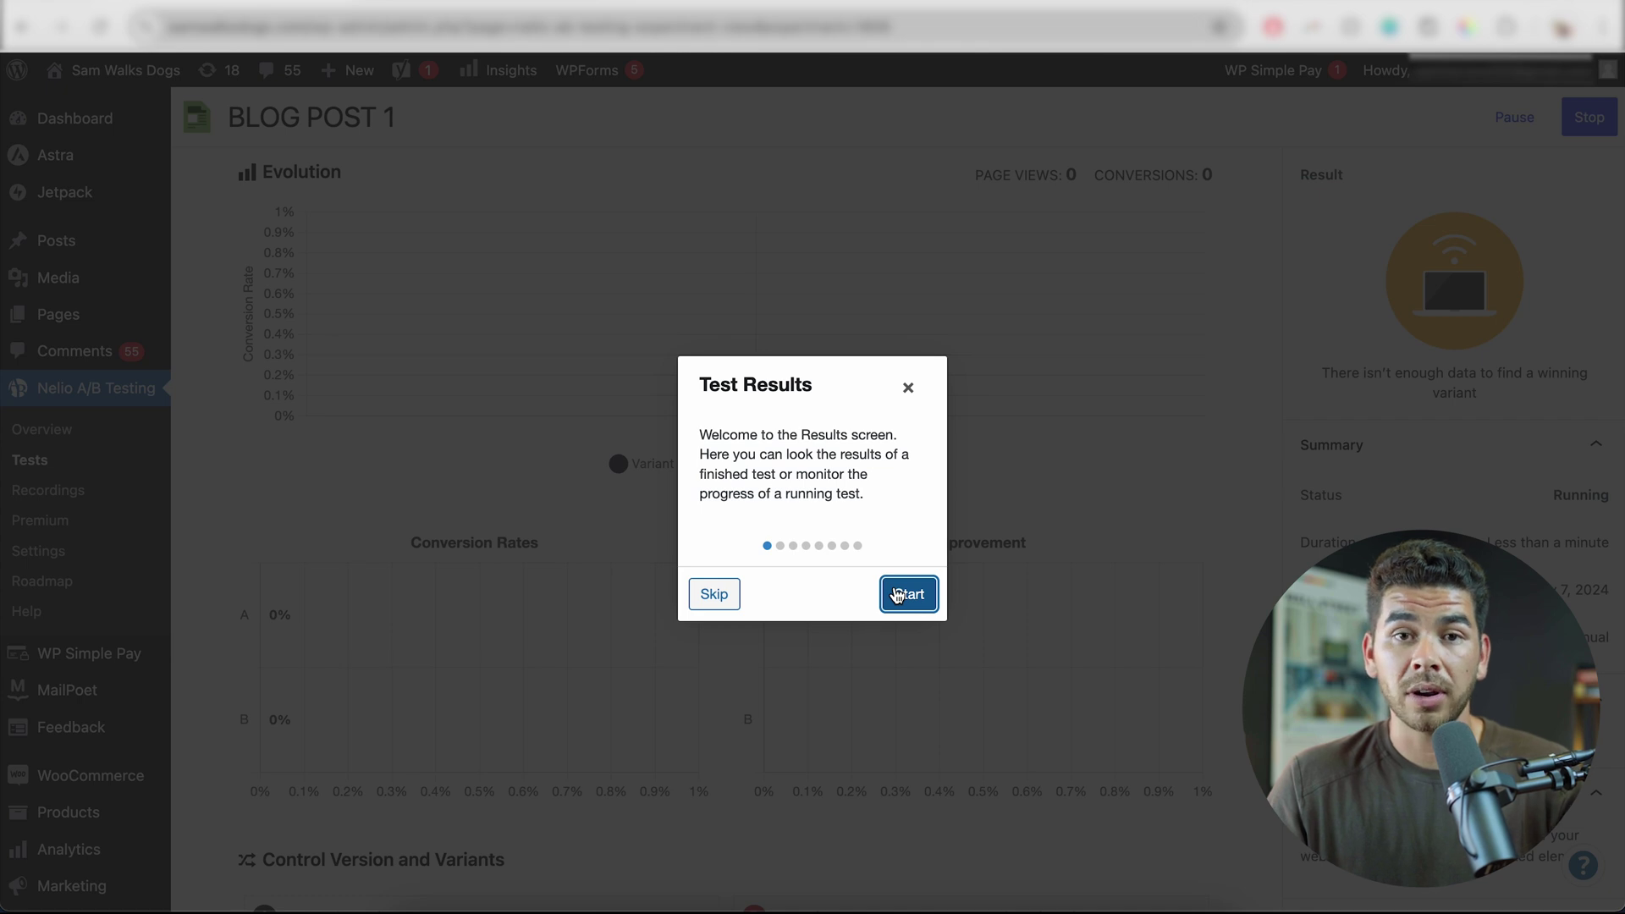
click(897, 596)
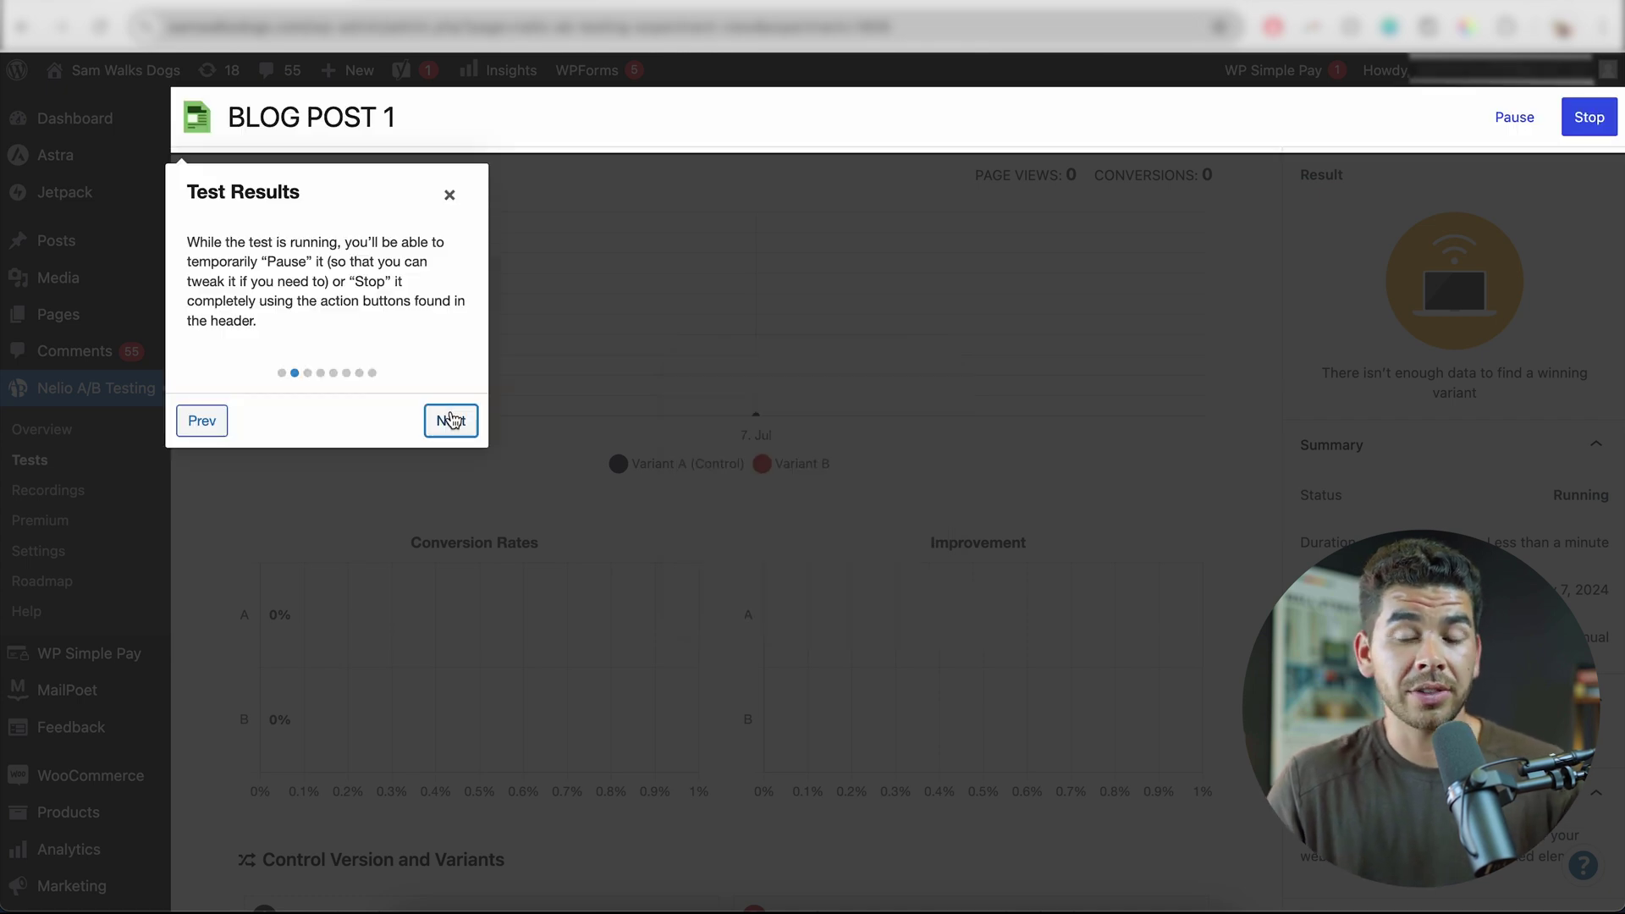
click(451, 420)
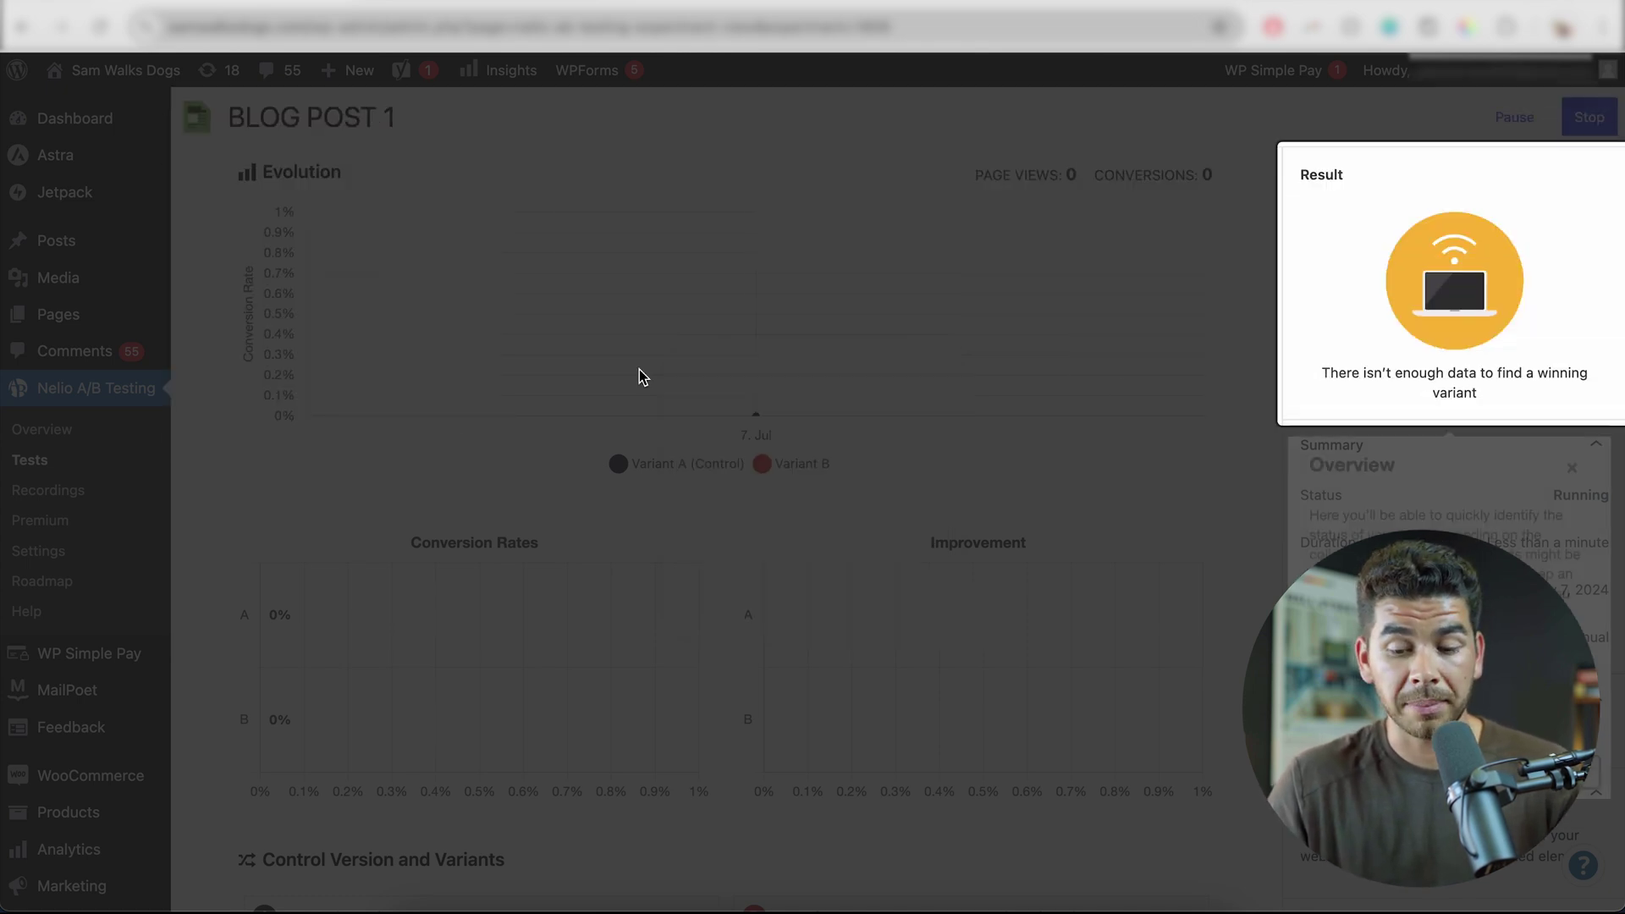
click(1586, 779)
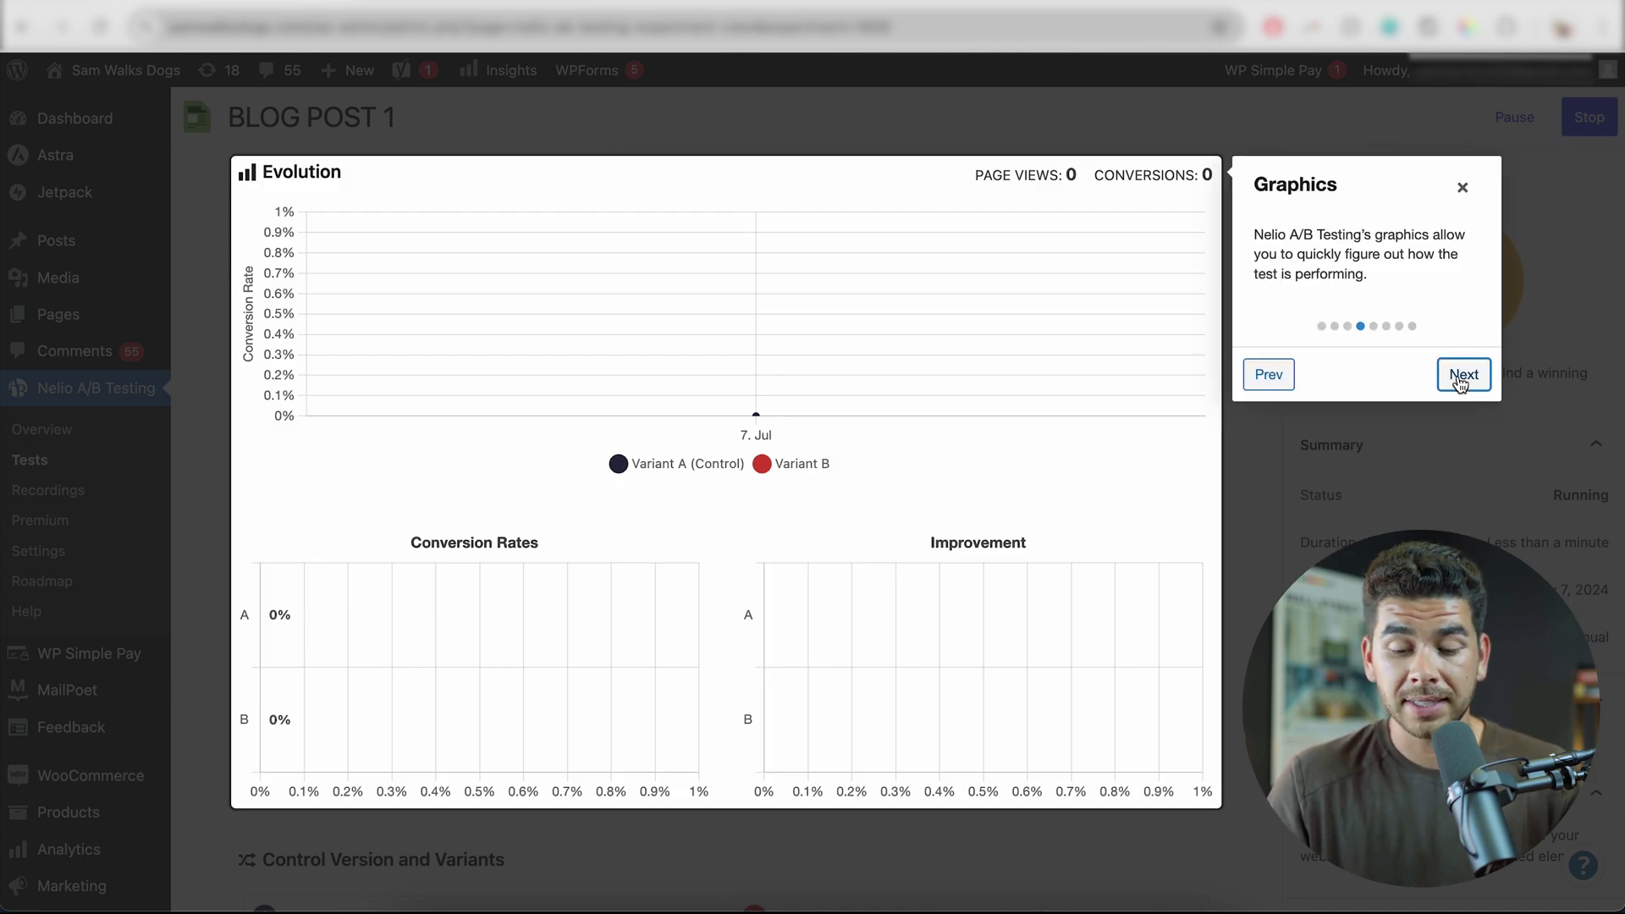
click(1463, 375)
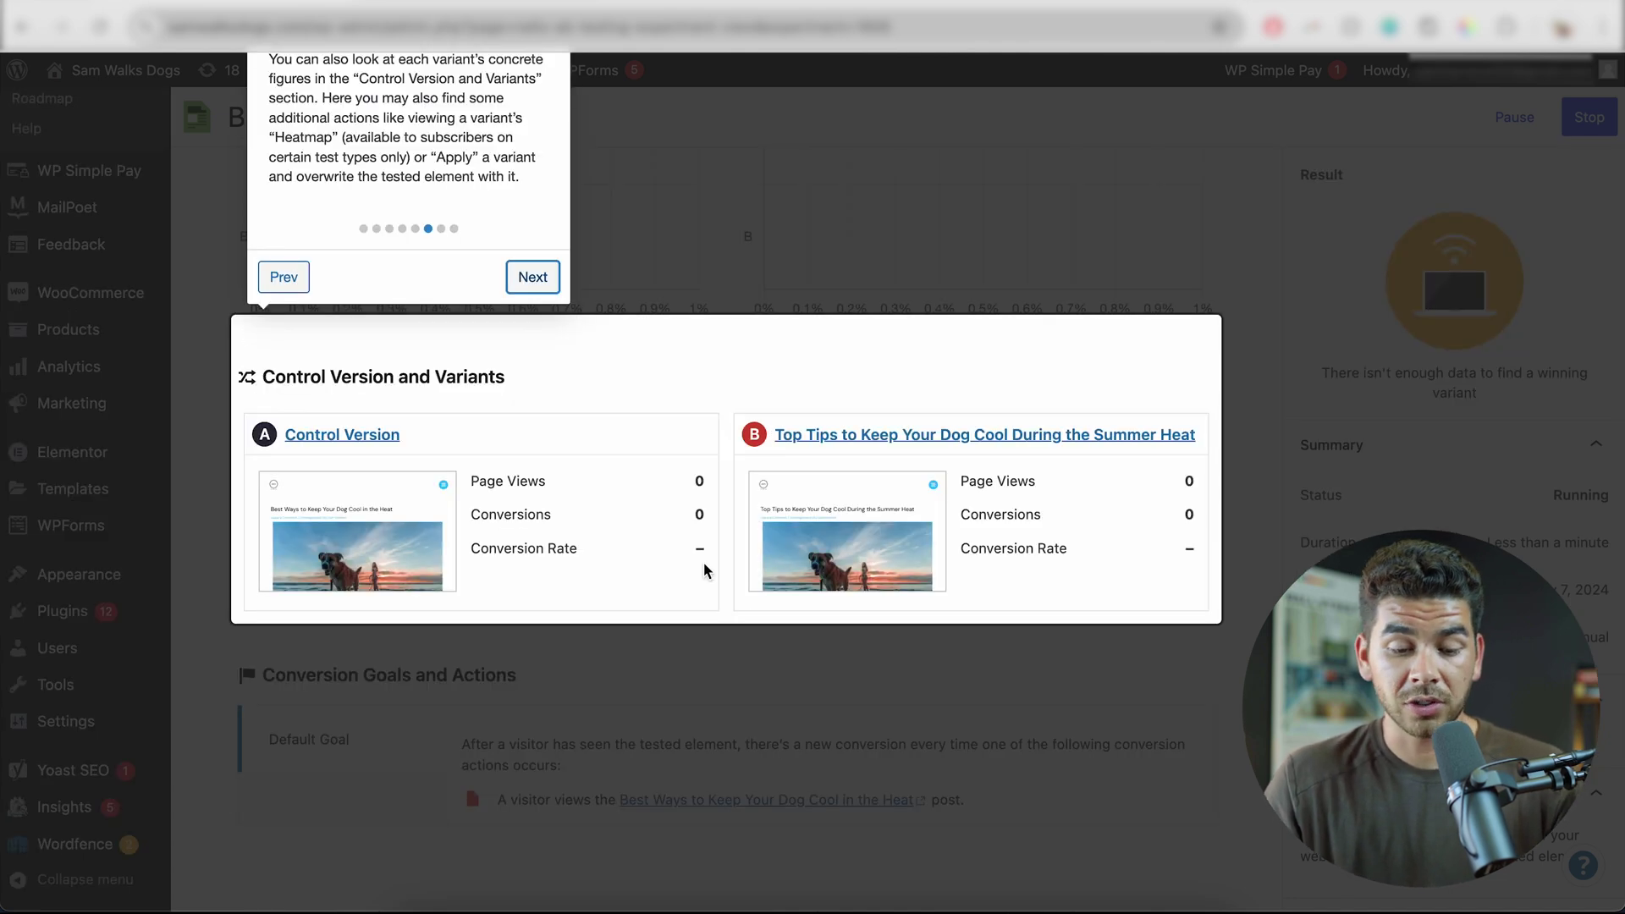
click(532, 280)
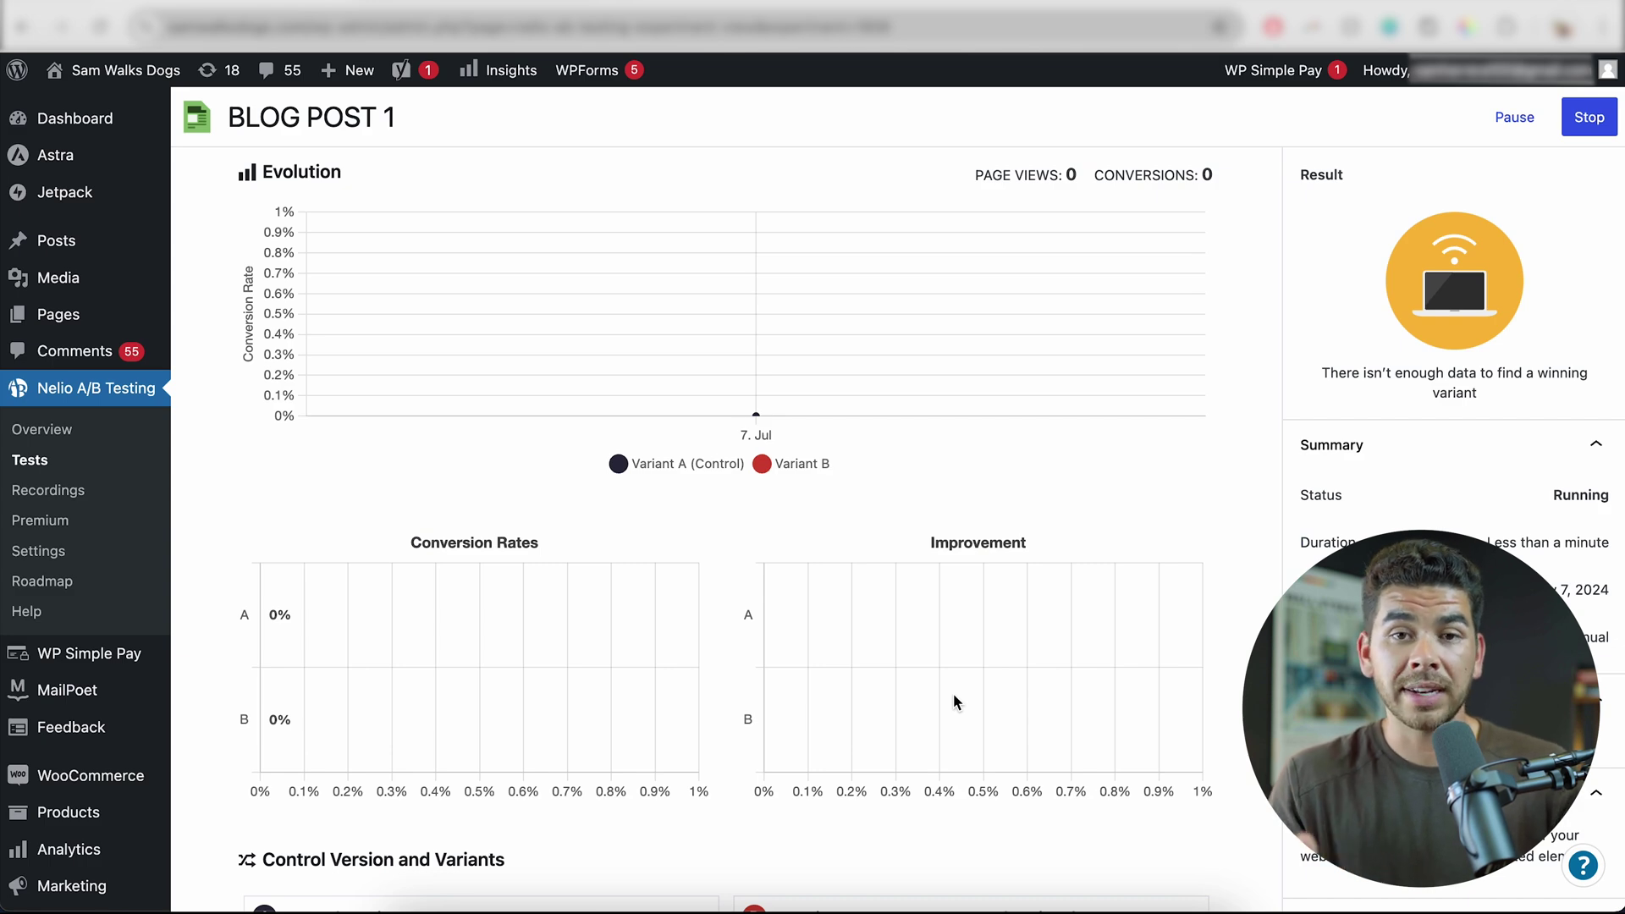
scroll(954, 700, down, 4)
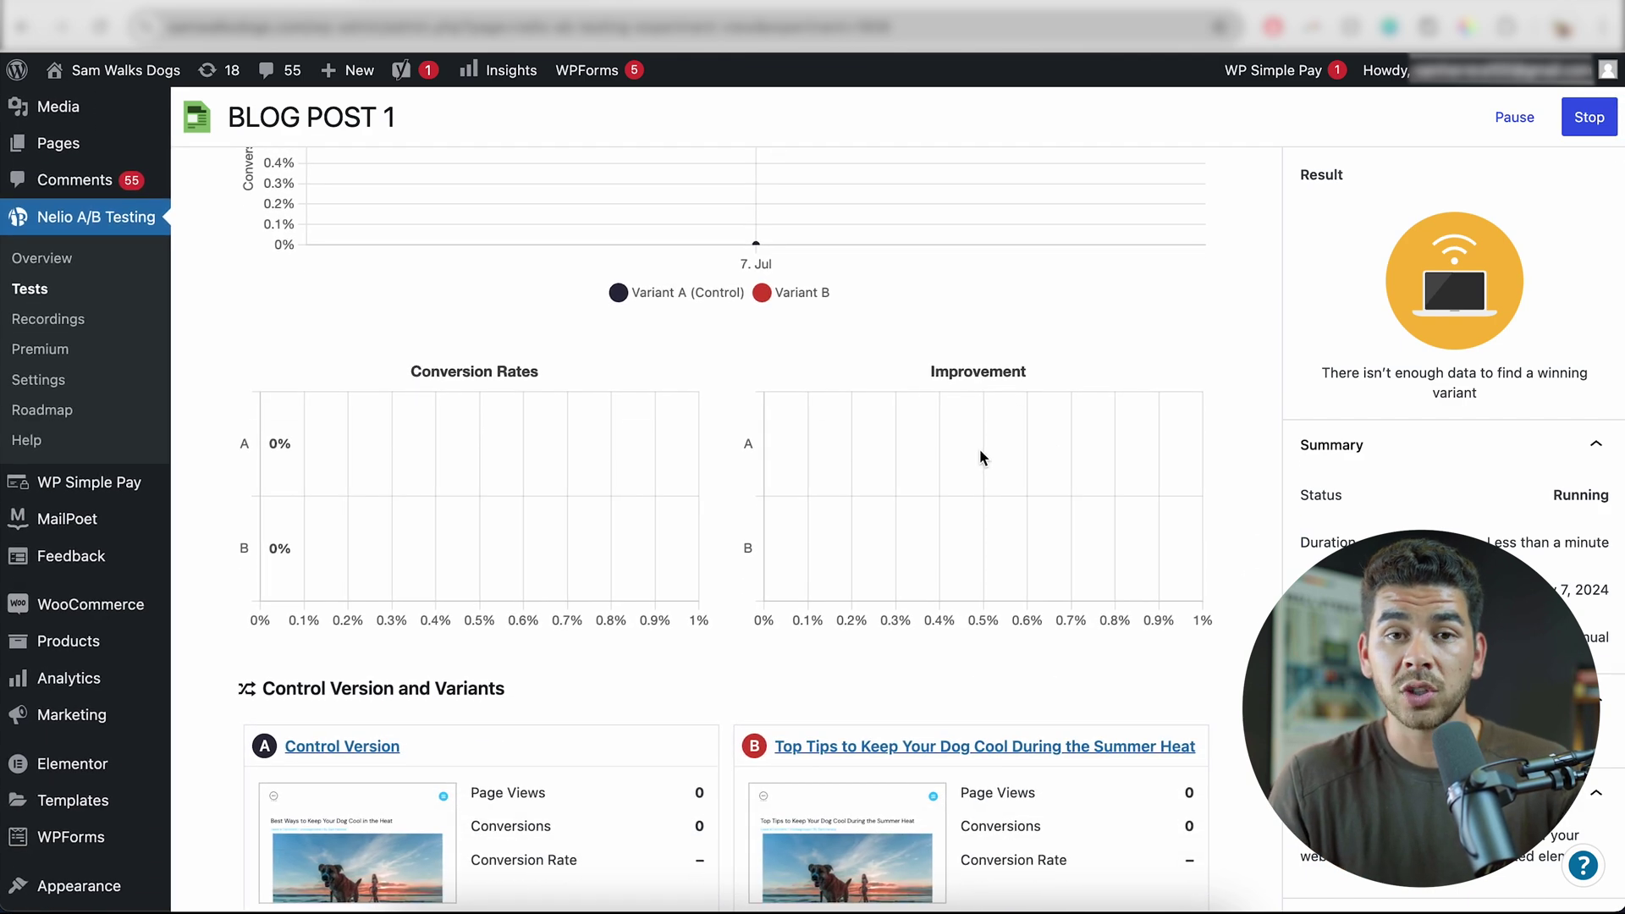
scroll(825, 674, down, 4)
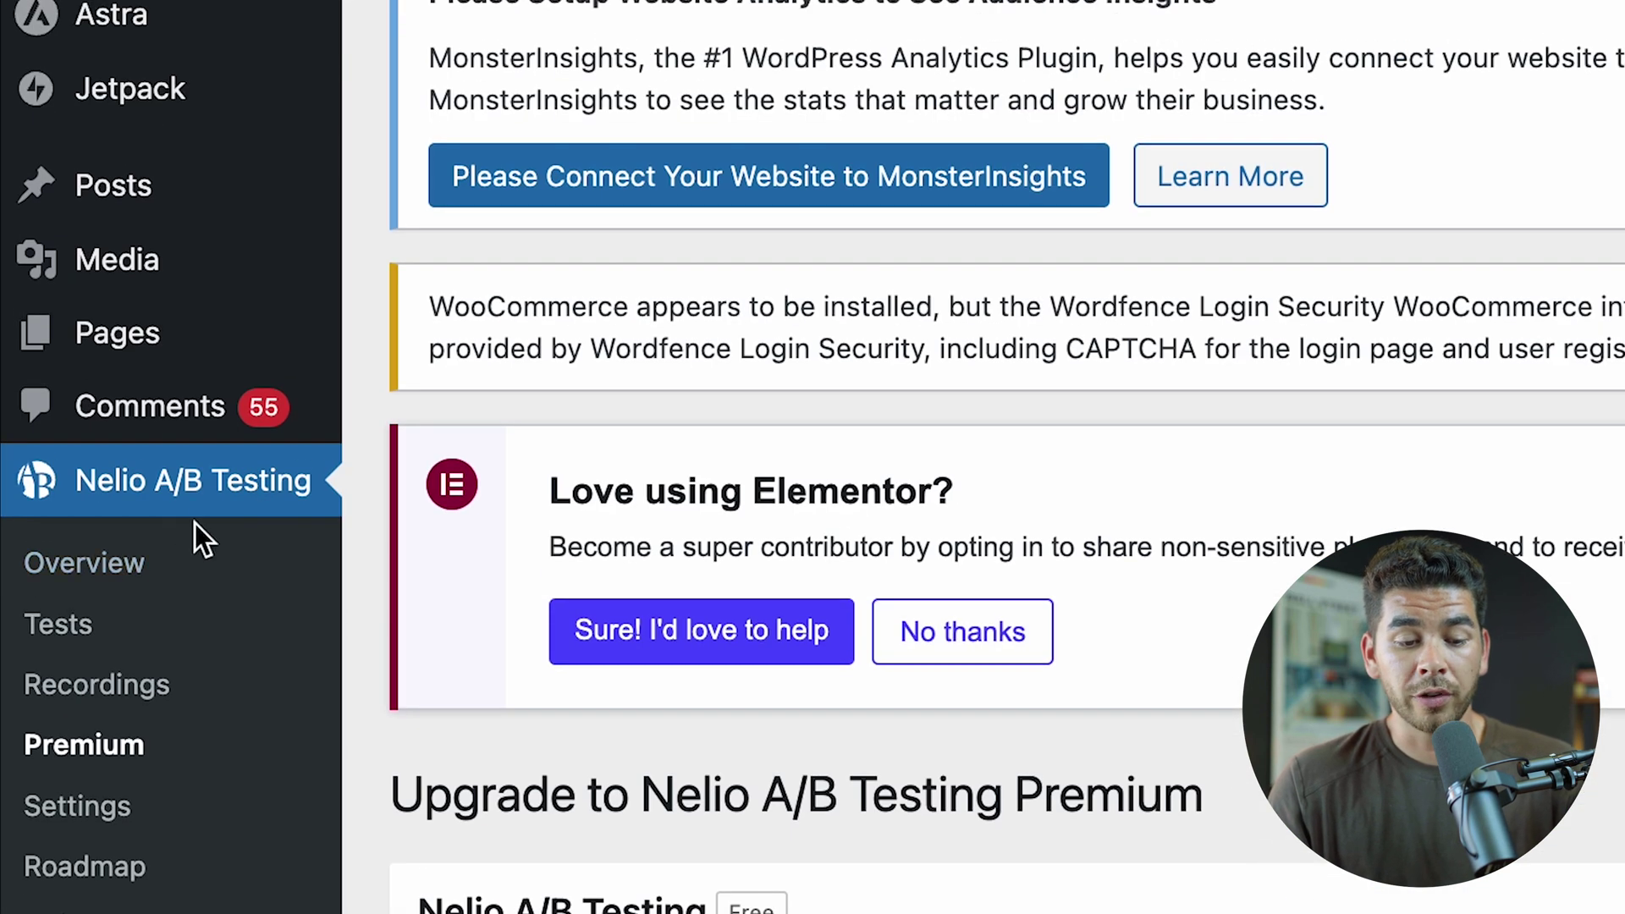
From the Nelio Overview, begin another test and choose the Page test type.
click(170, 575)
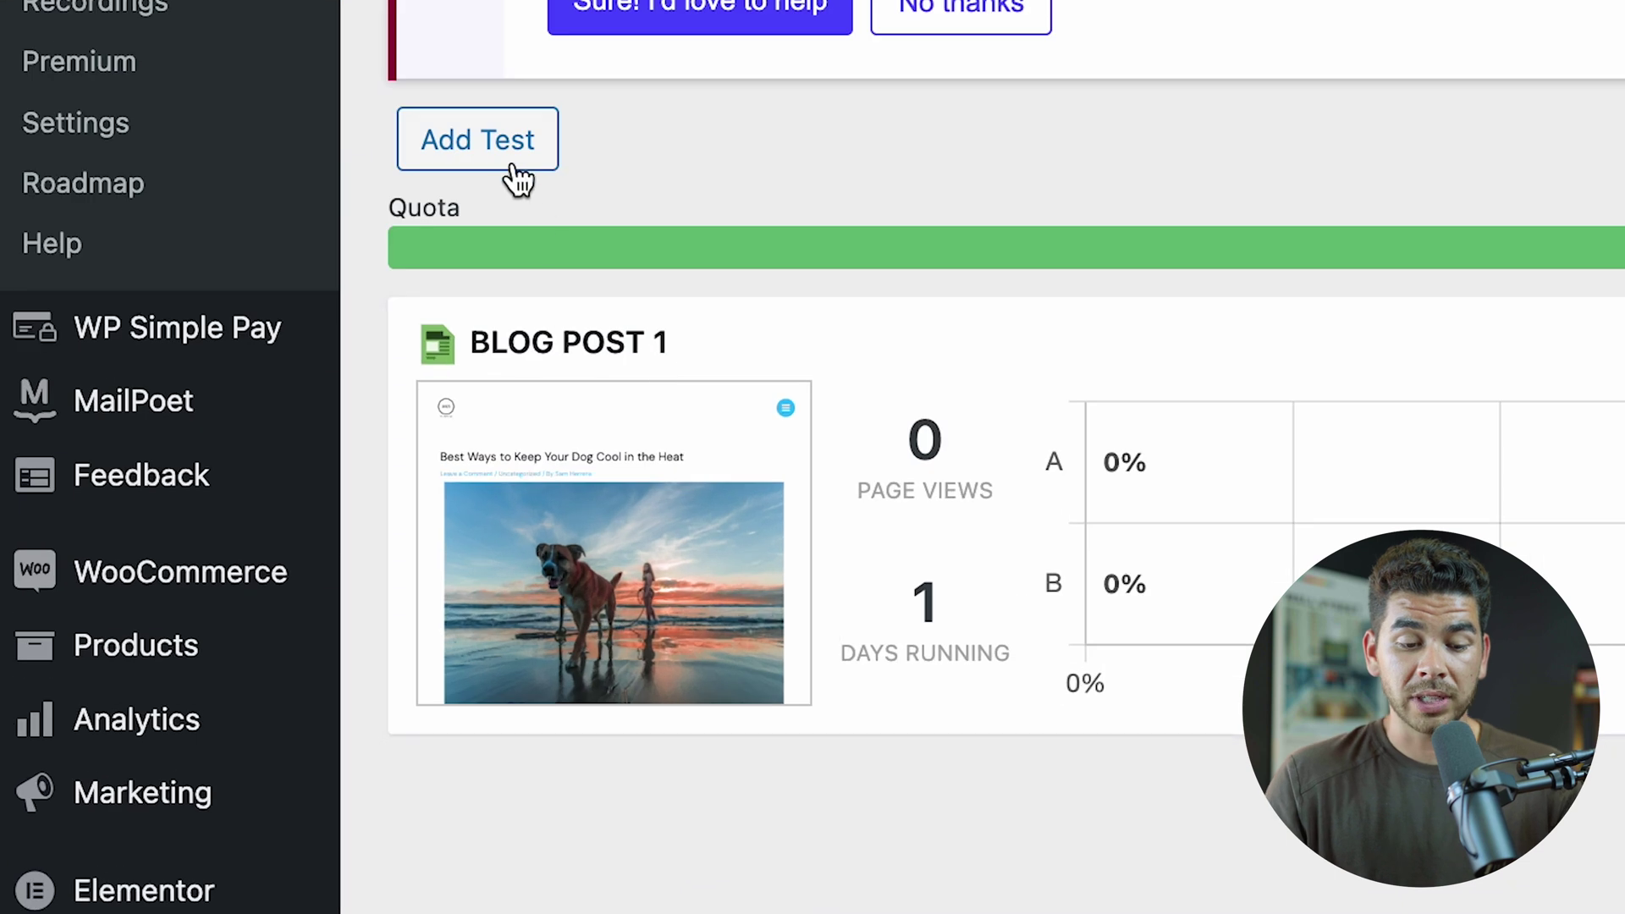
click(516, 175)
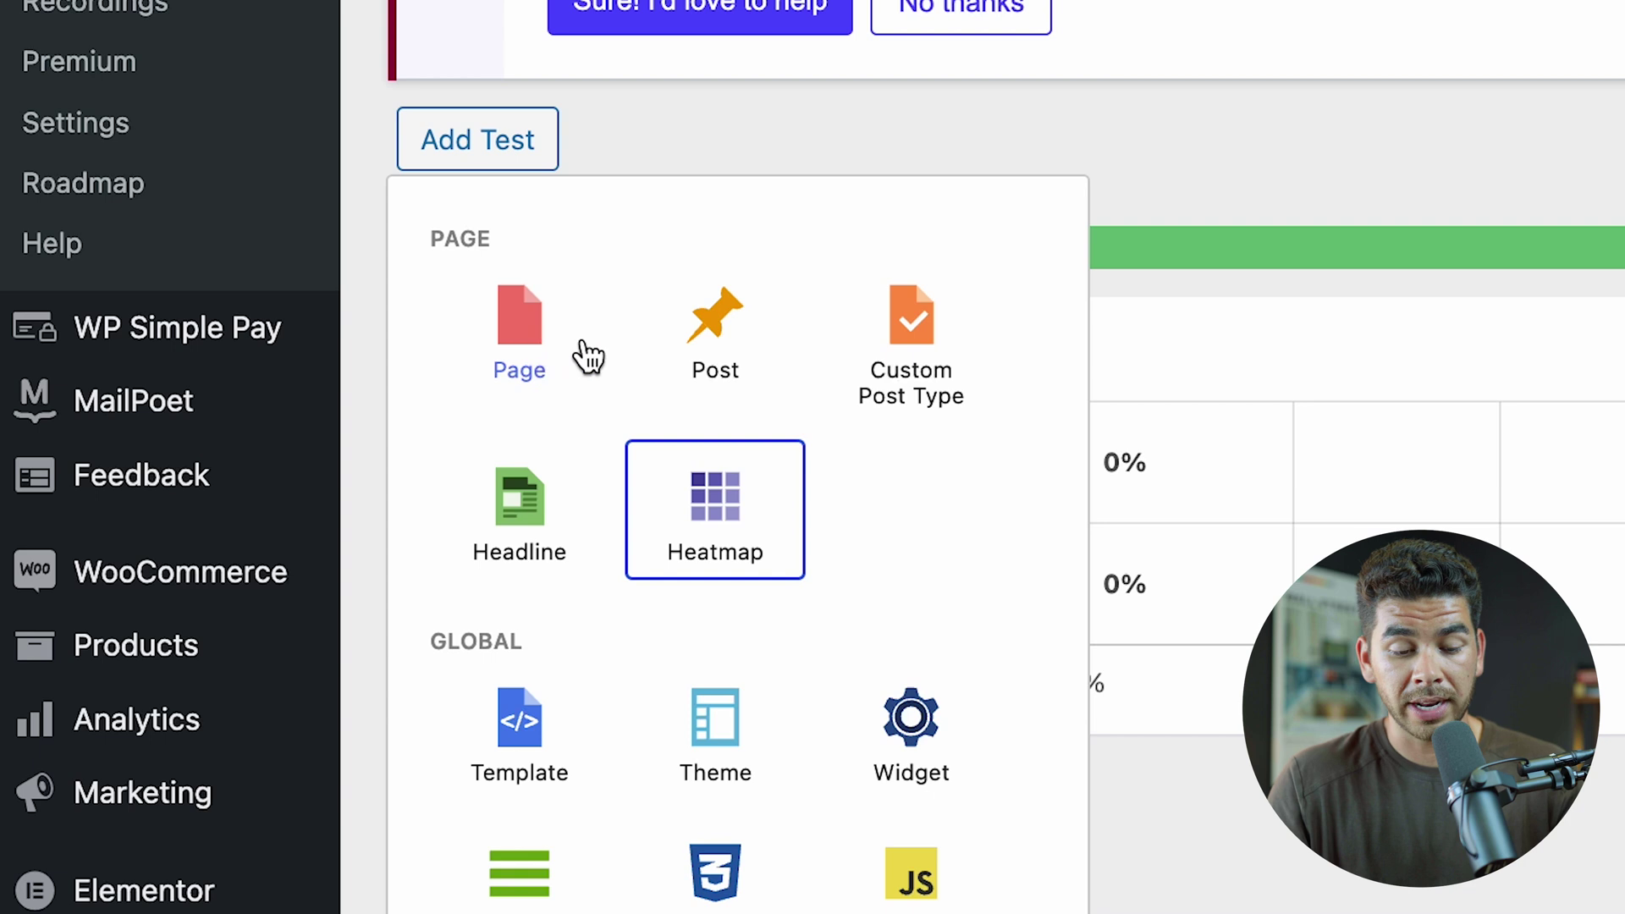
click(533, 355)
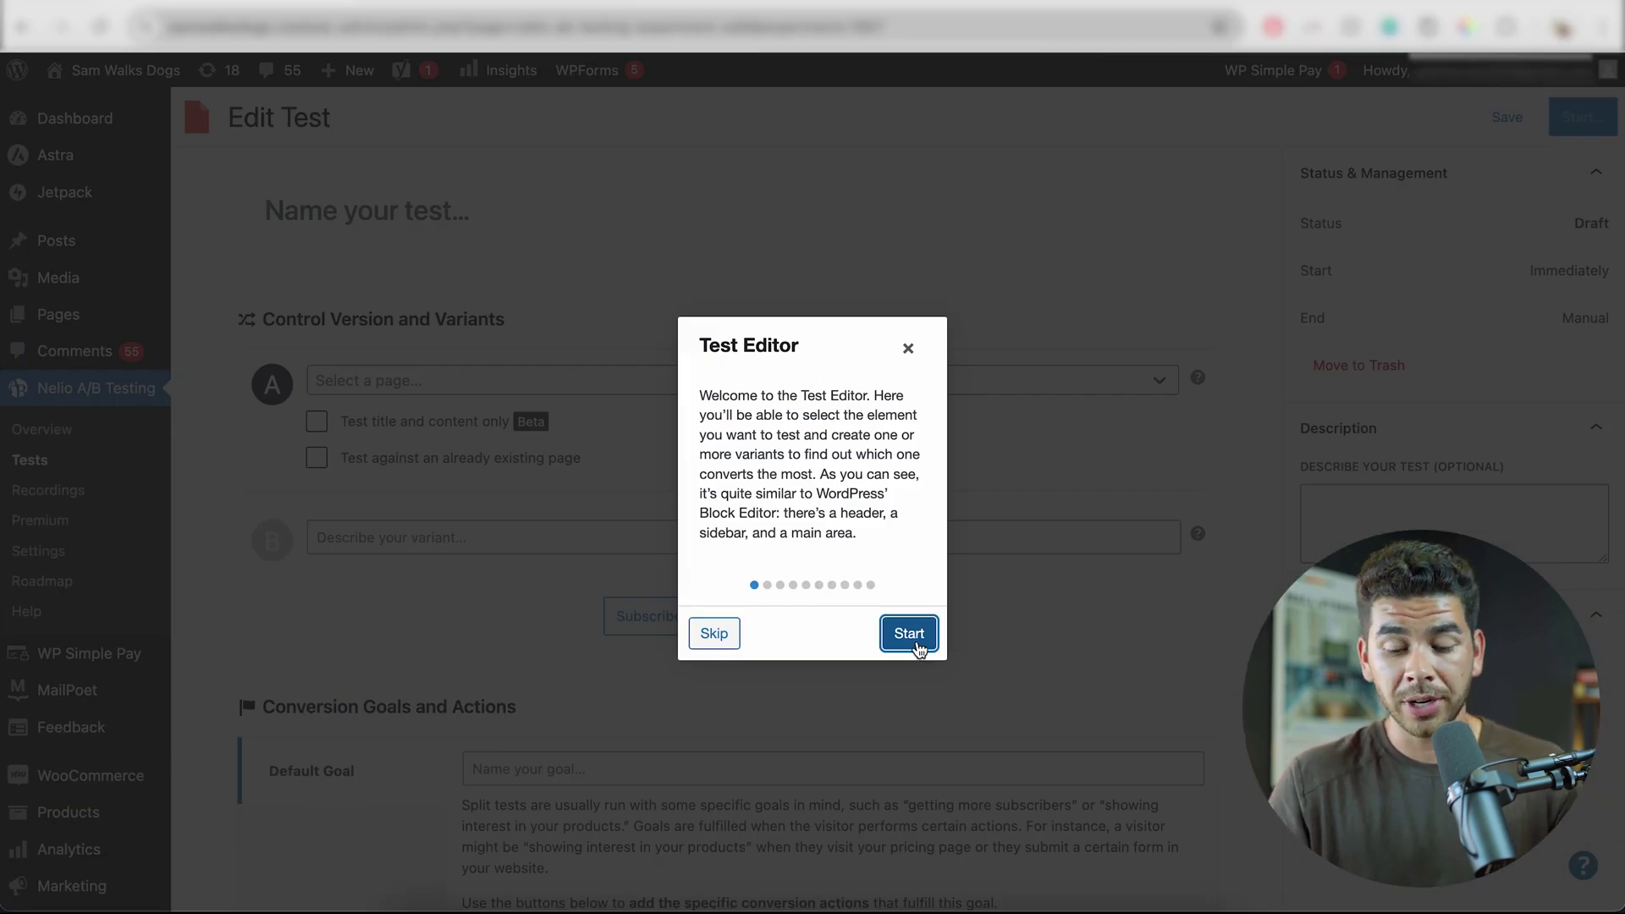
Pick Payment Confirmation as version A's control page, then start naming the conversion goal.
click(909, 633)
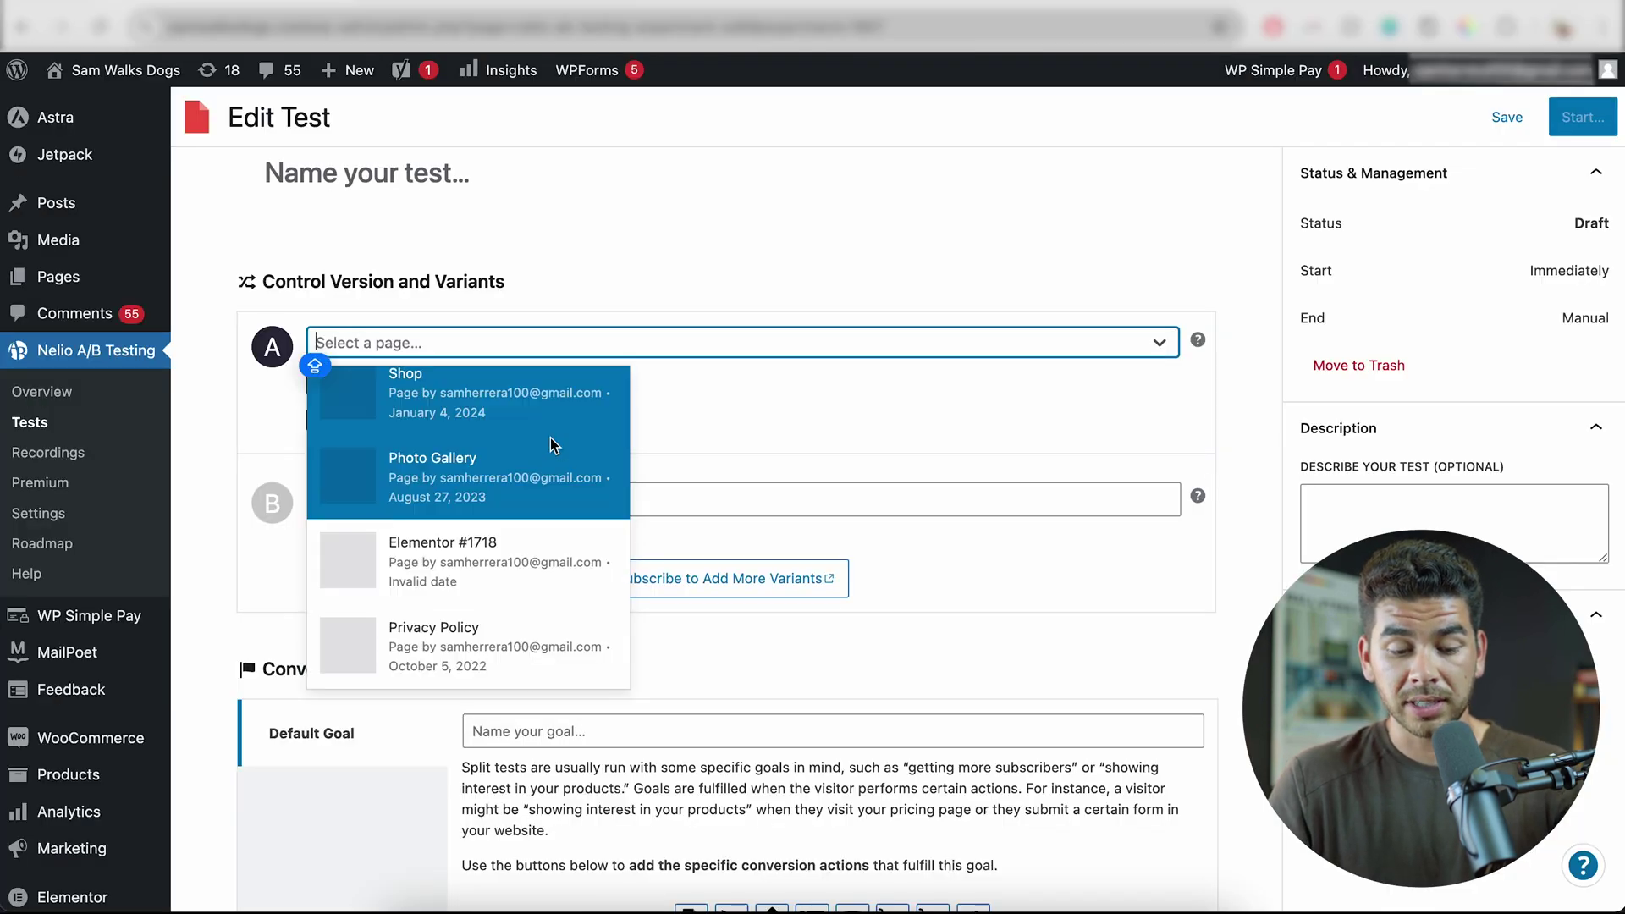
scroll(552, 449, up, 5)
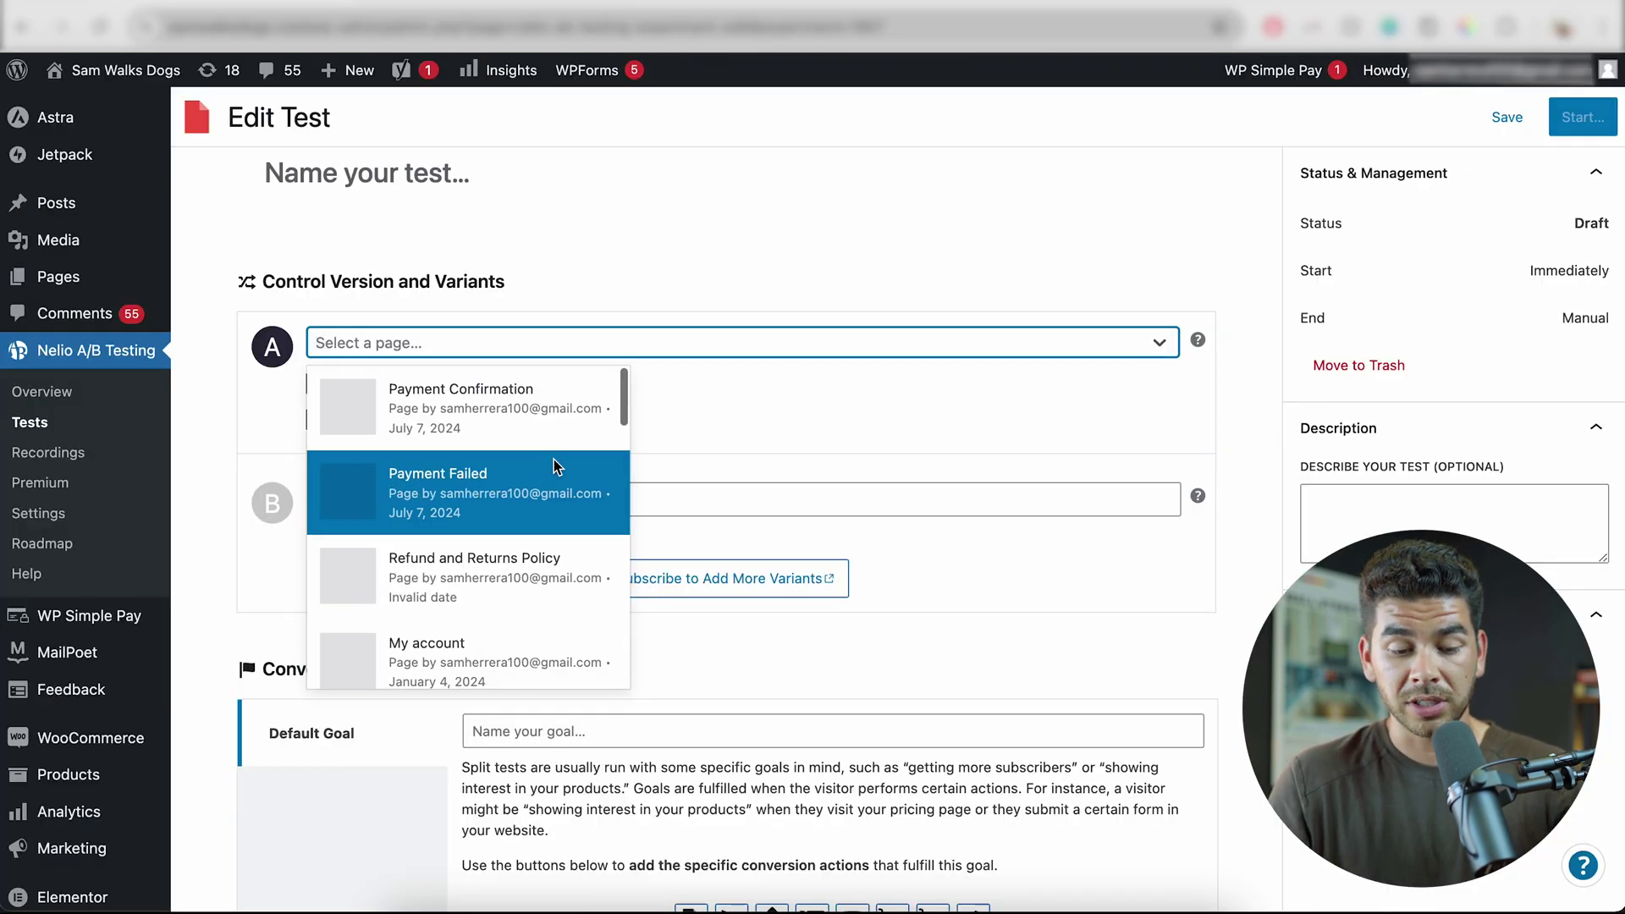
click(467, 433)
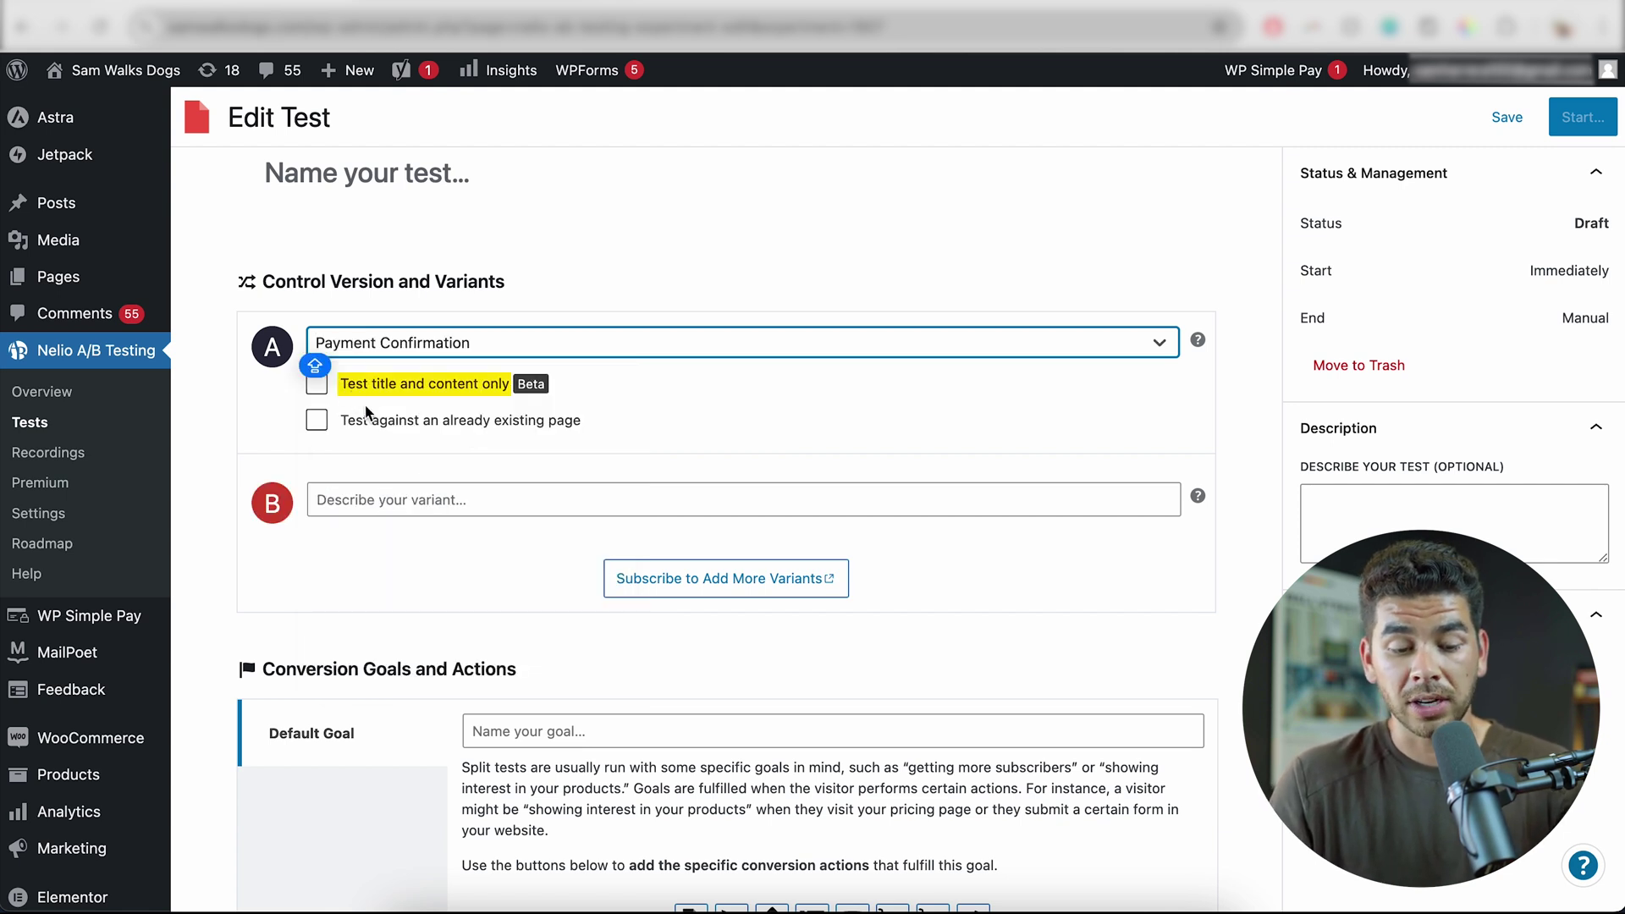
scroll(365, 413, down, 5)
scroll(519, 388, up, 2)
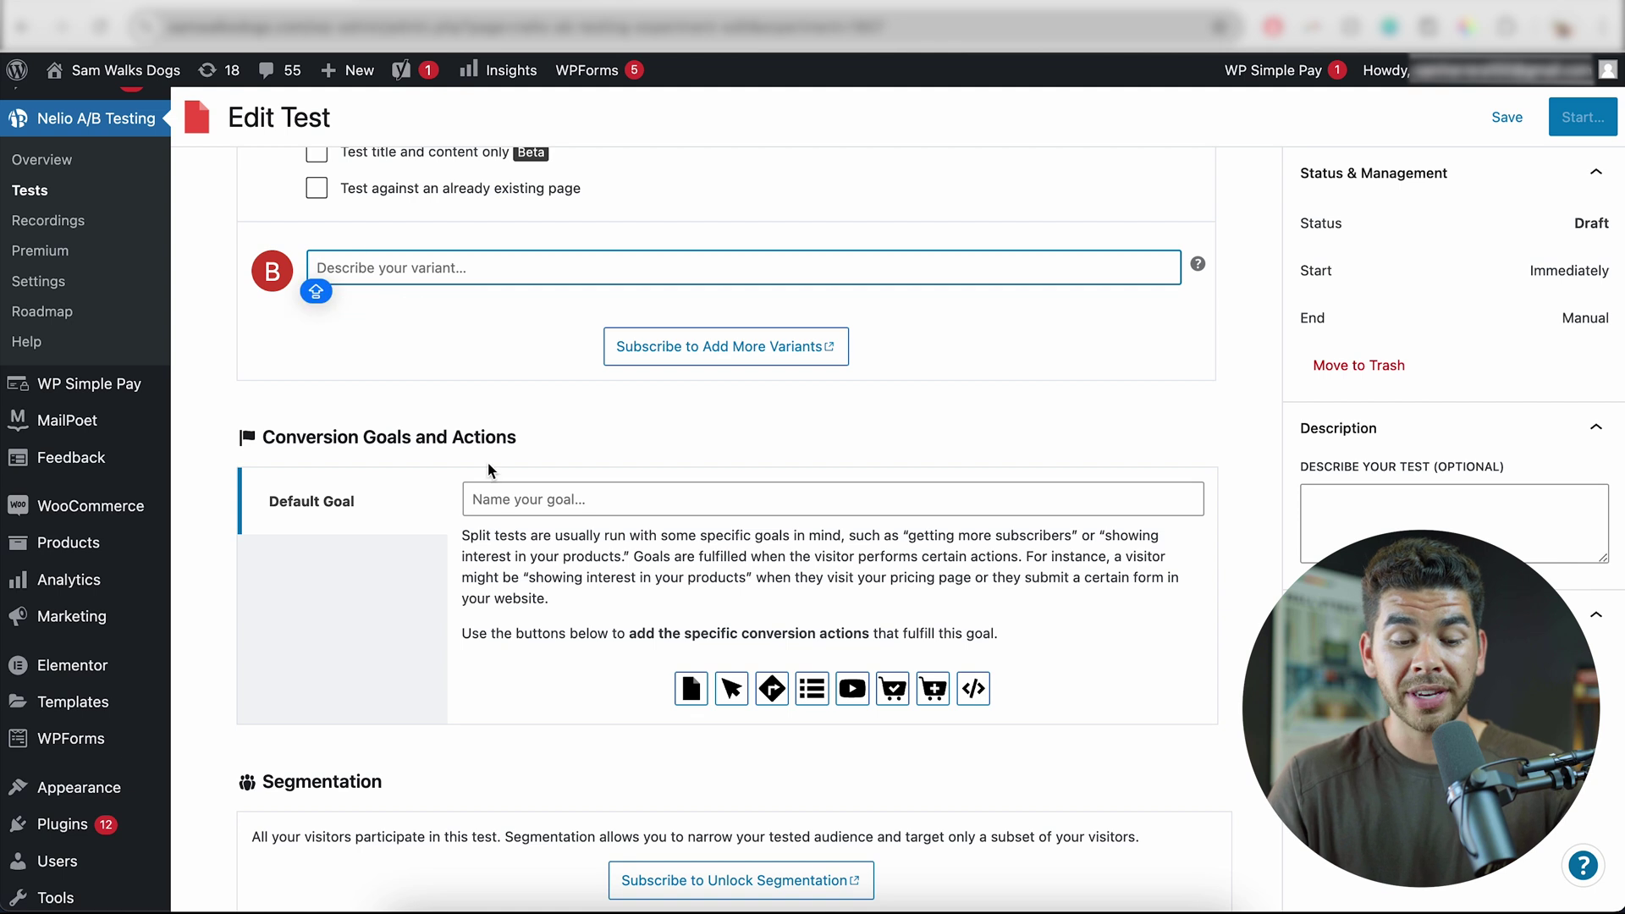
scroll(514, 528, down, 2)
click(565, 325)
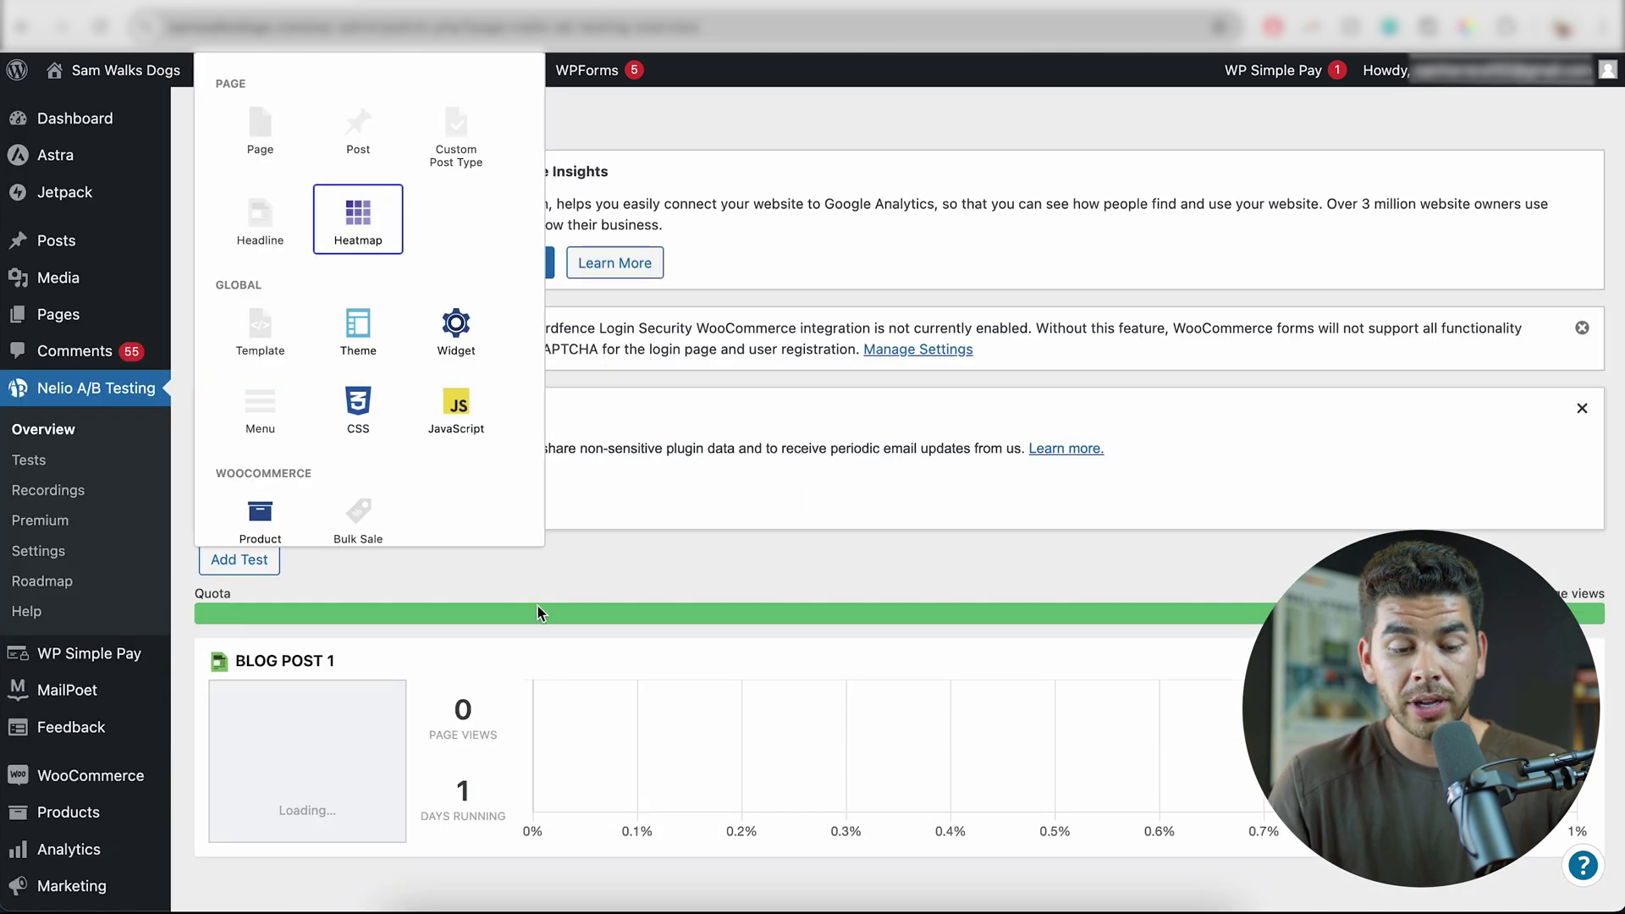
click(562, 581)
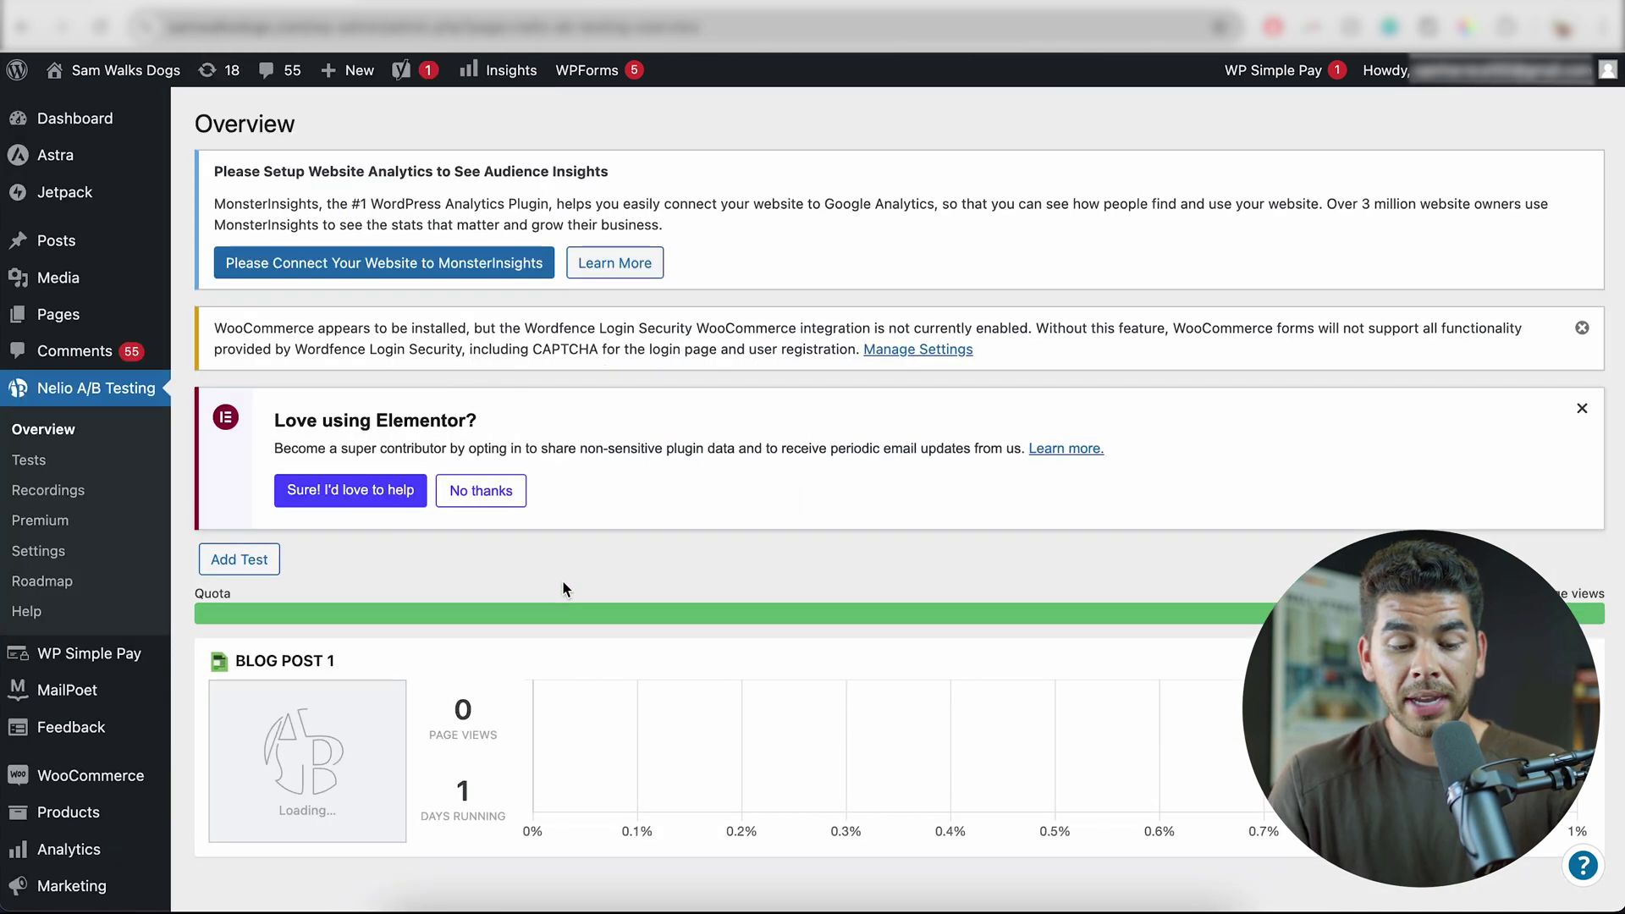
Create a post test with 'Best Ways to Keep Your Dog Cool in the Heat' as control and edit variant B.
click(279, 559)
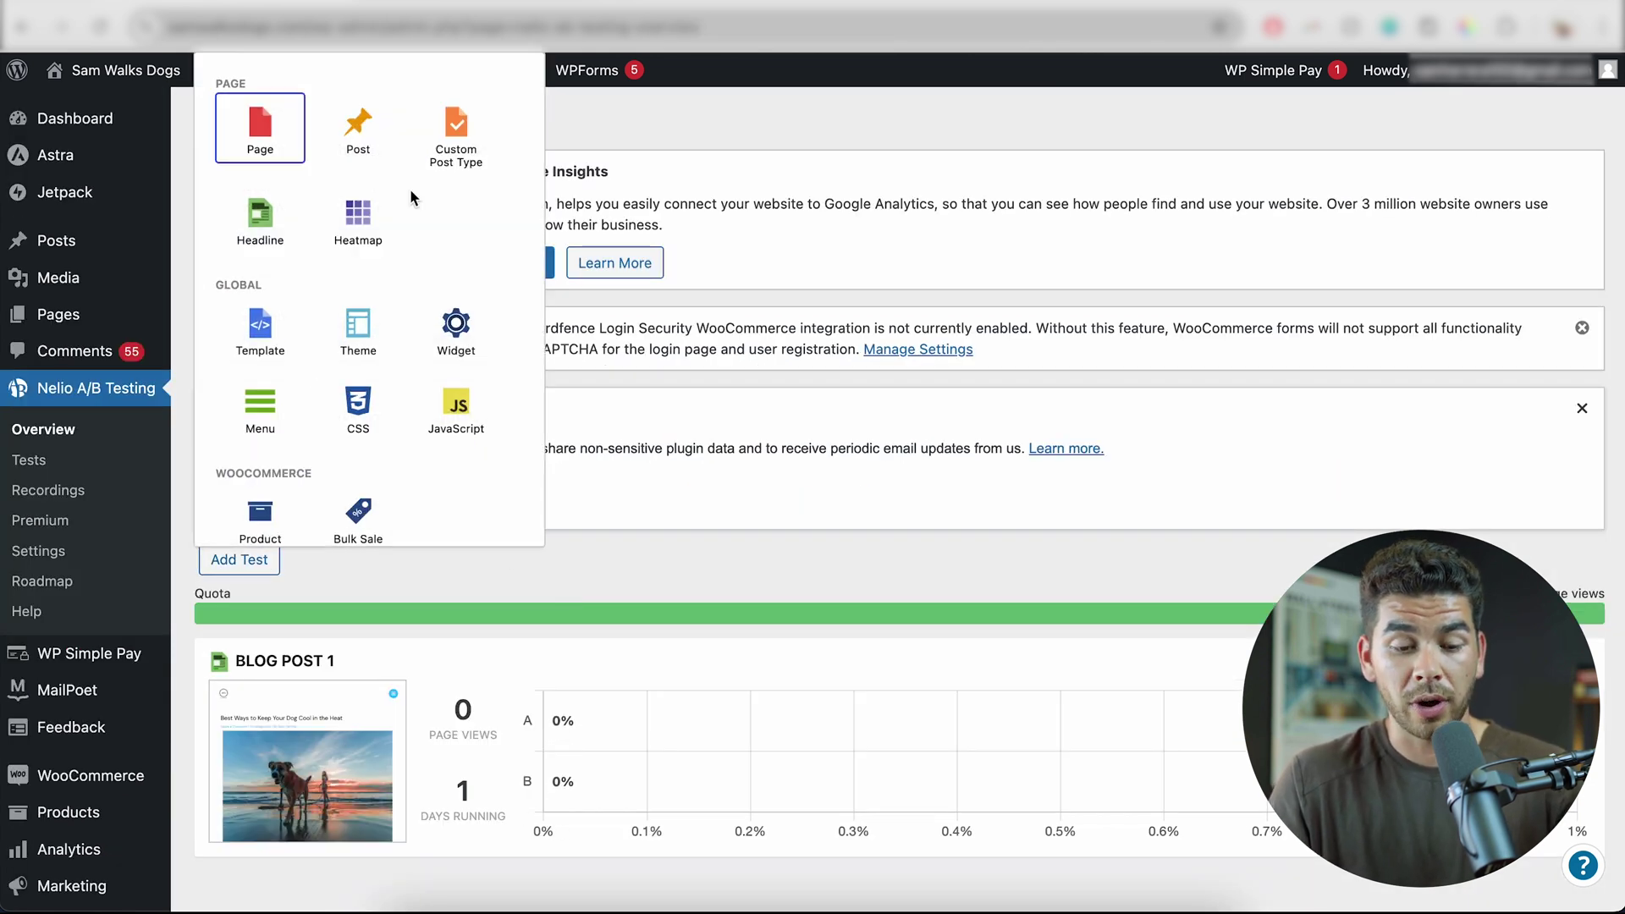
click(353, 125)
click(662, 217)
click(491, 283)
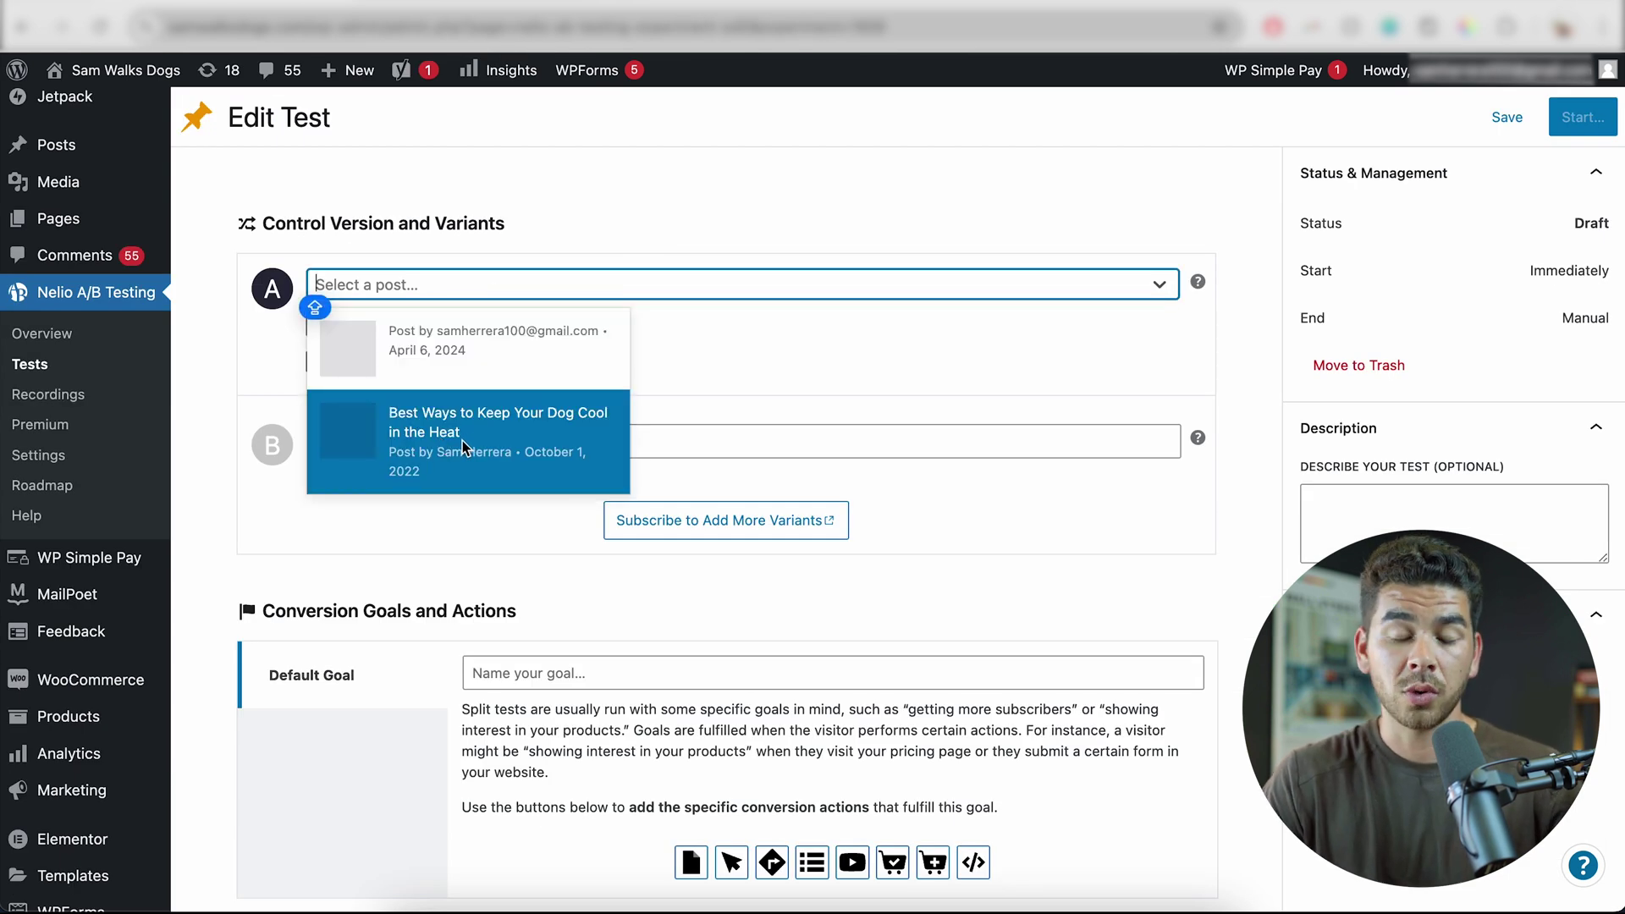
click(462, 440)
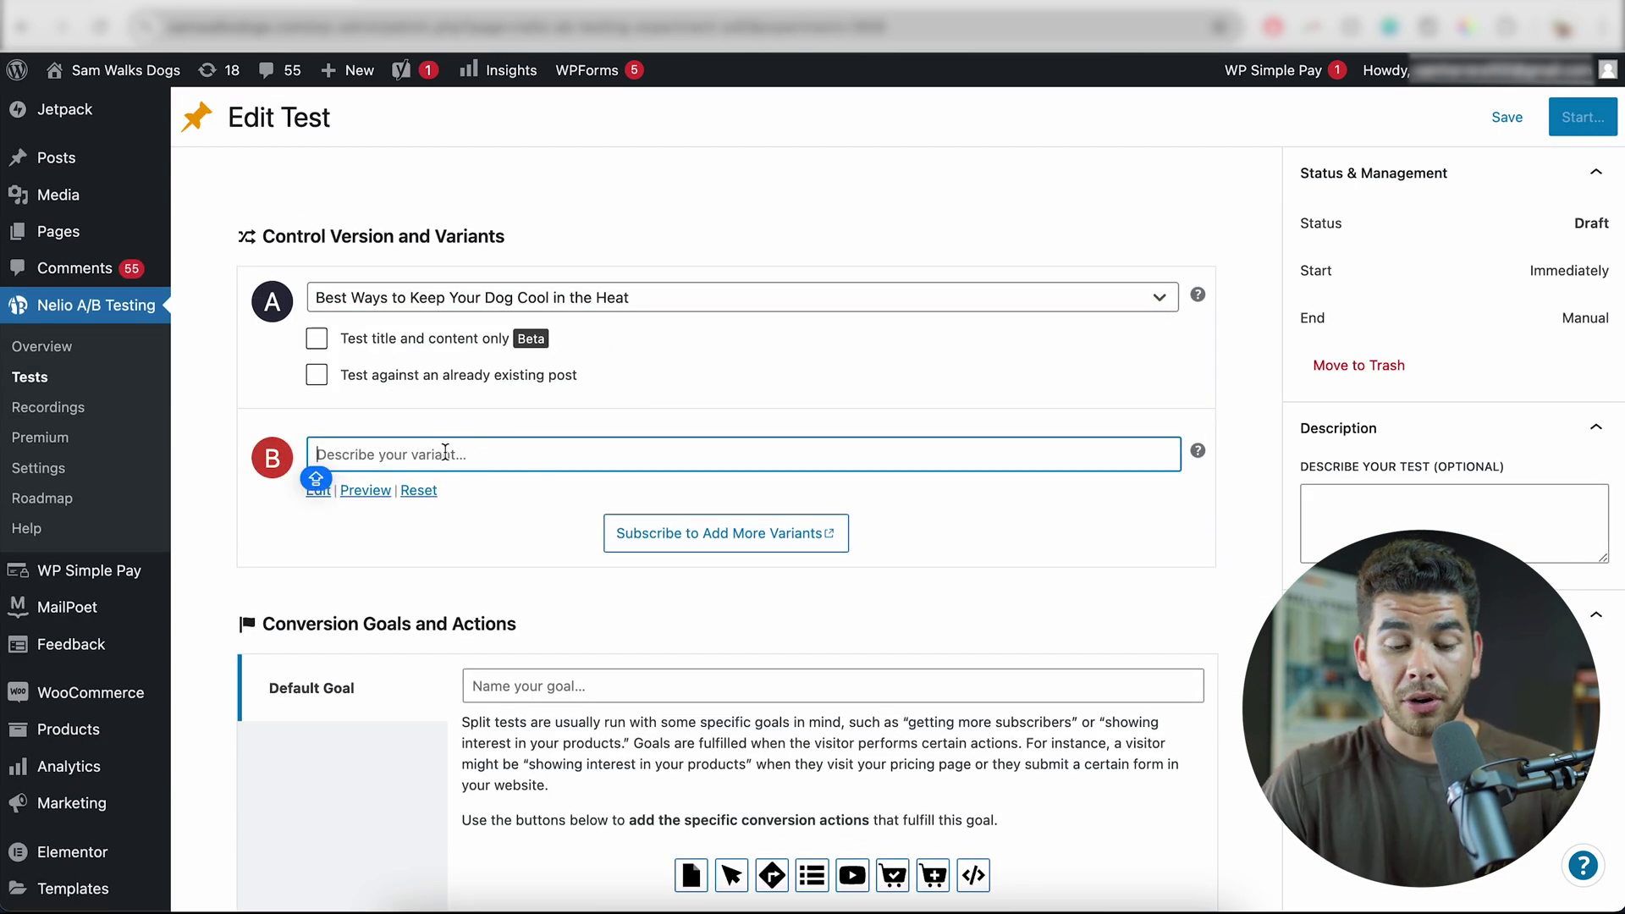
click(321, 492)
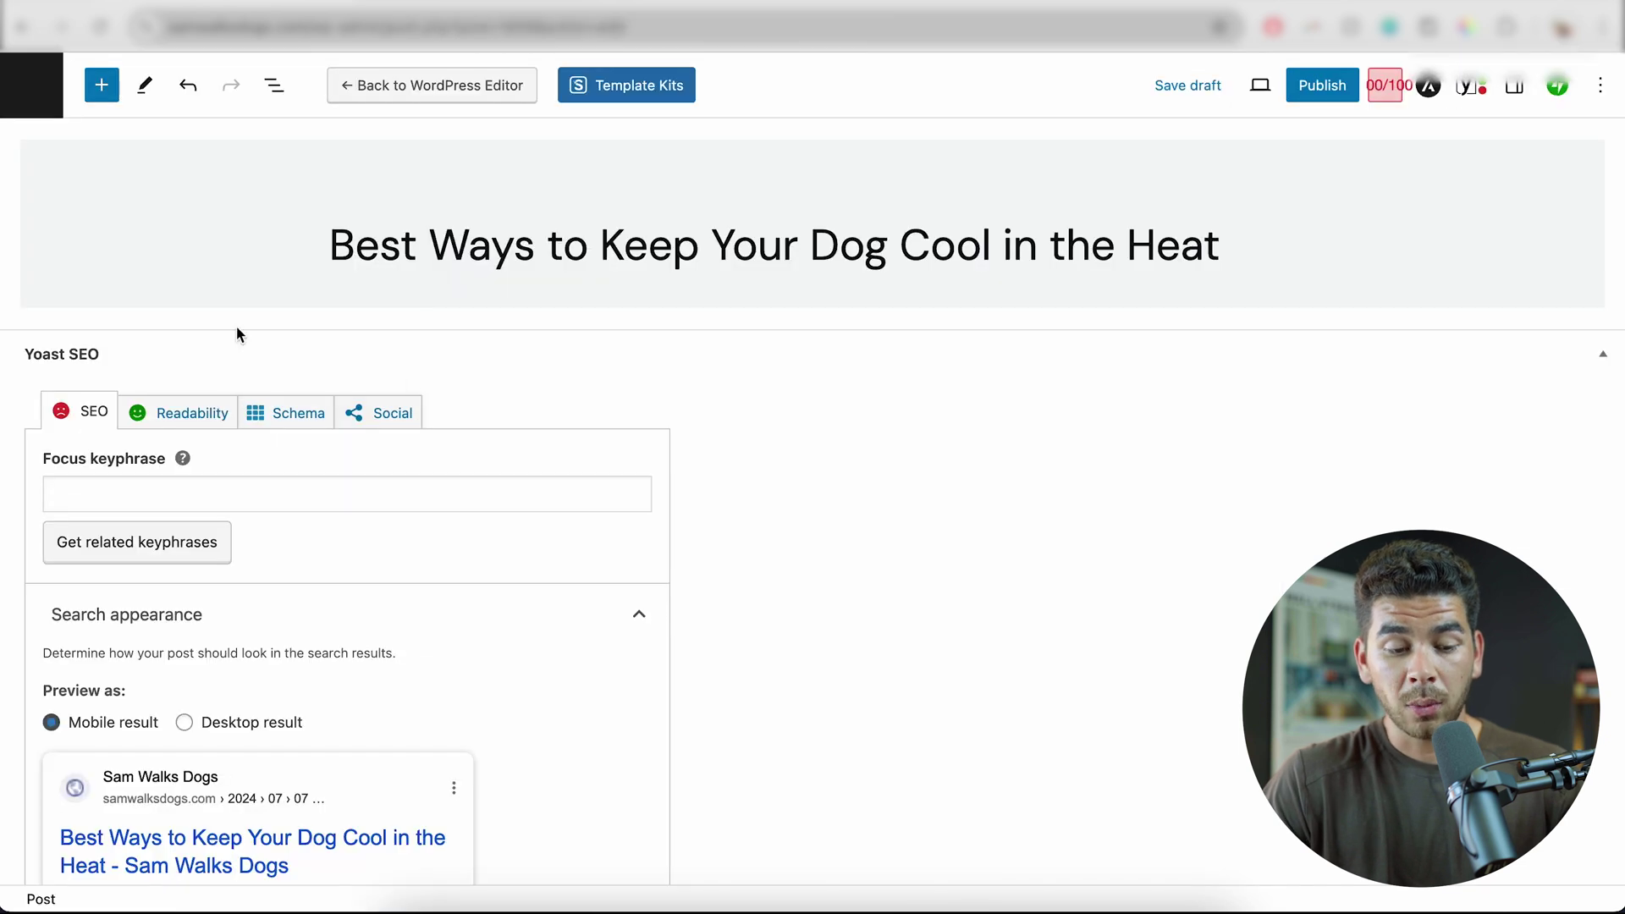
Scroll through variant B's Yoast SEO panel to check its search appearance details.
scroll(409, 437, down, 10)
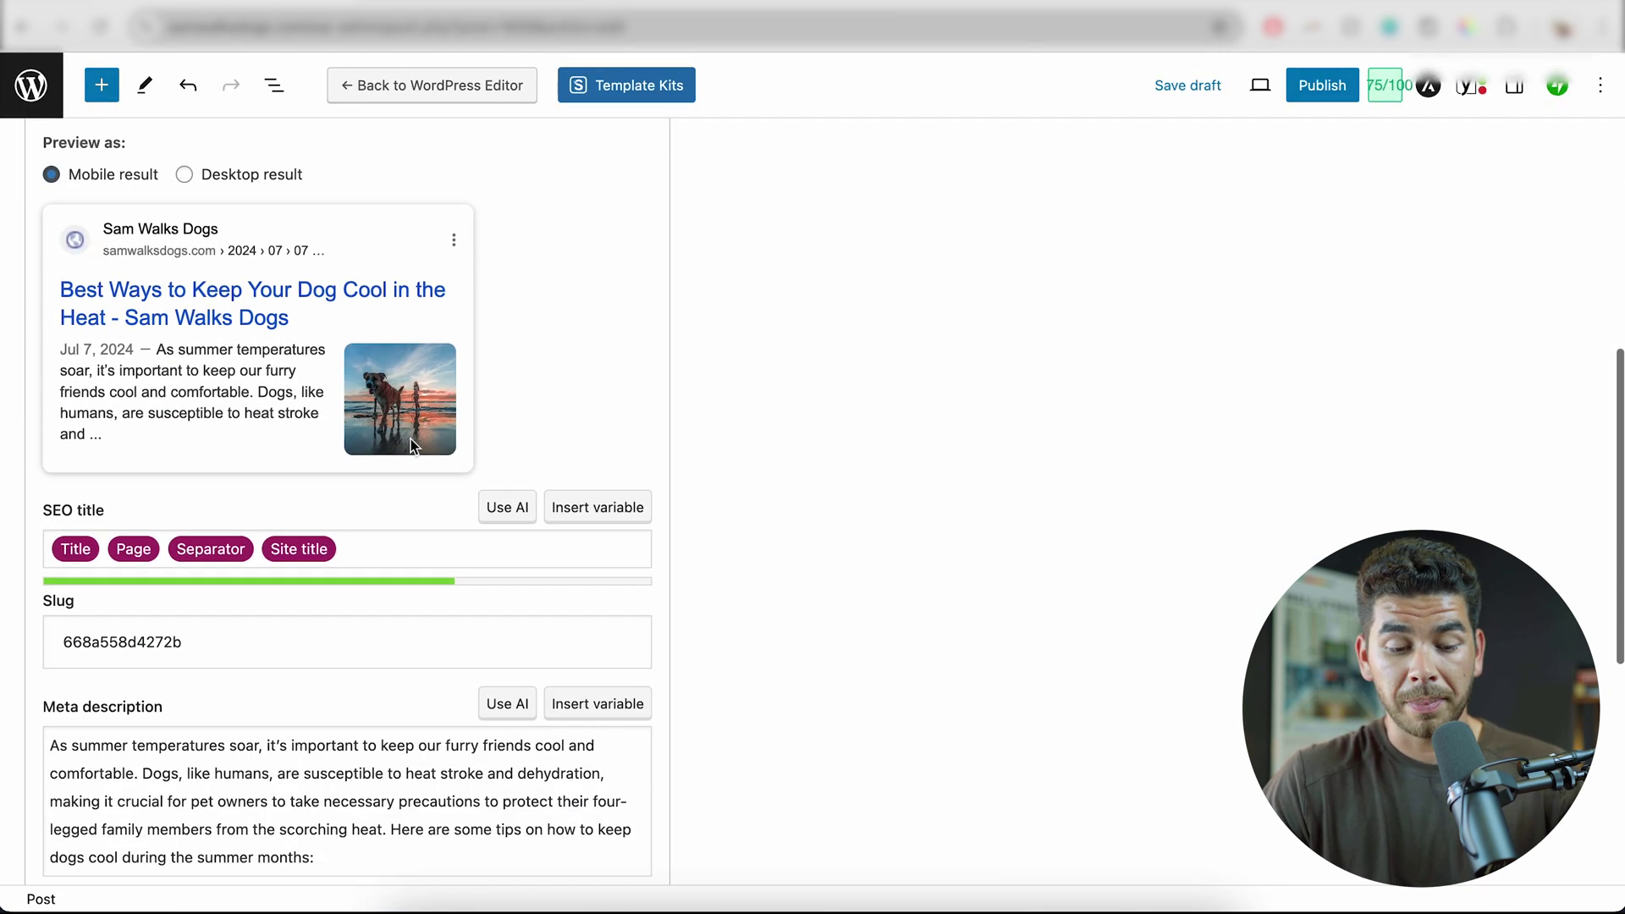
scroll(411, 440, up, 10)
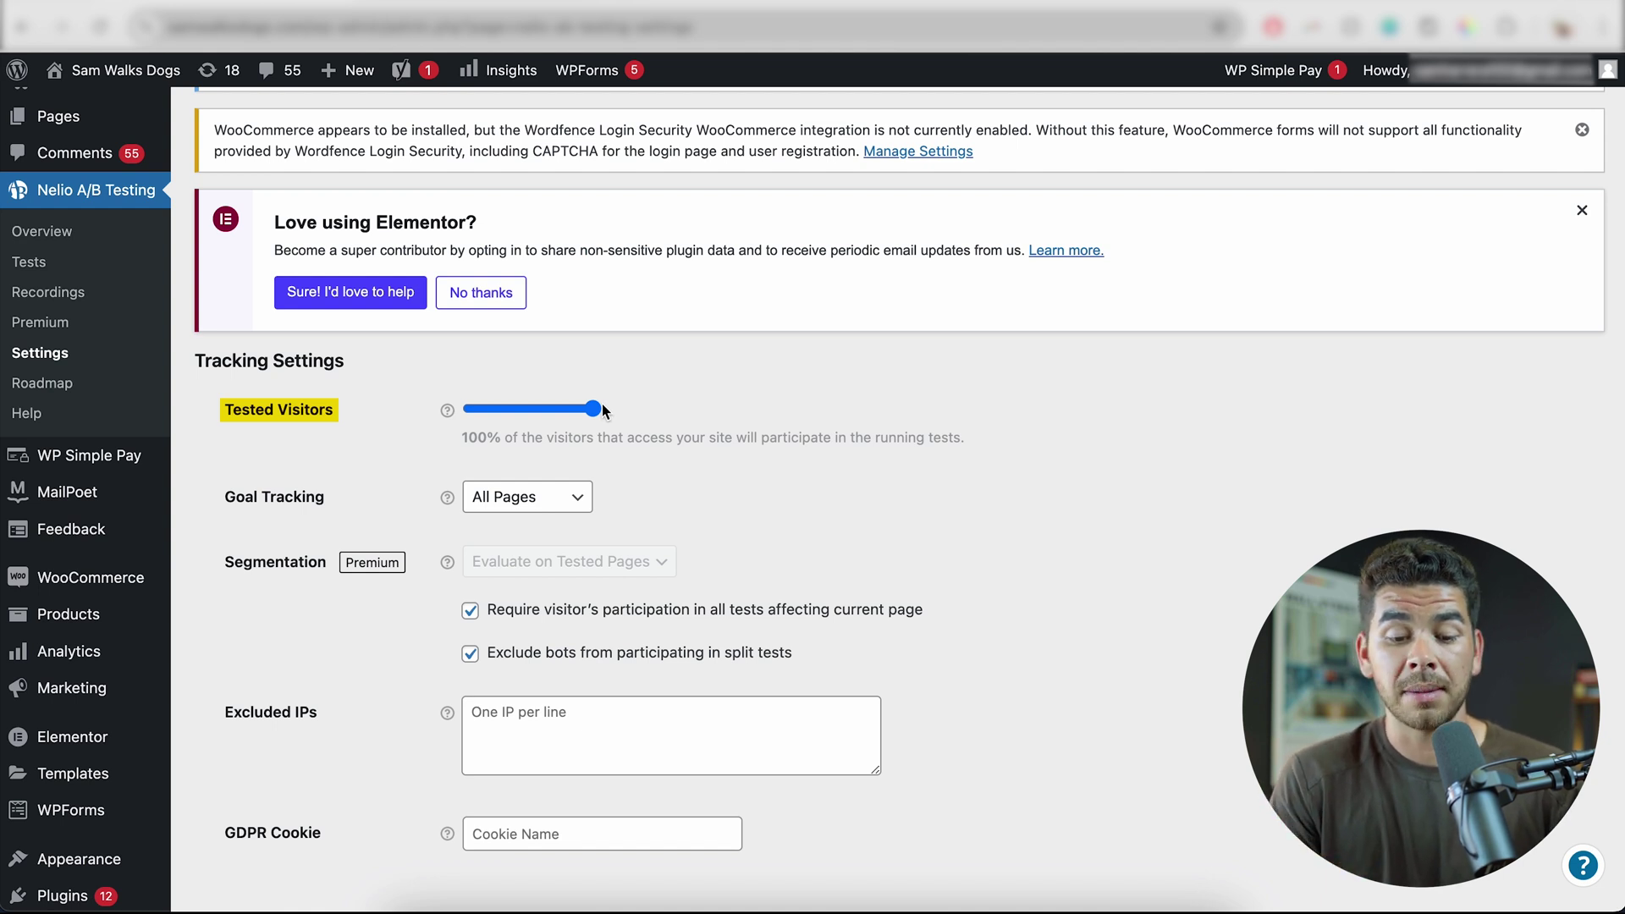
Try the Tested Visitors slider, keep Goal Tracking on All Pages, and scroll through the remaining settings.
drag(594, 409, 529, 410)
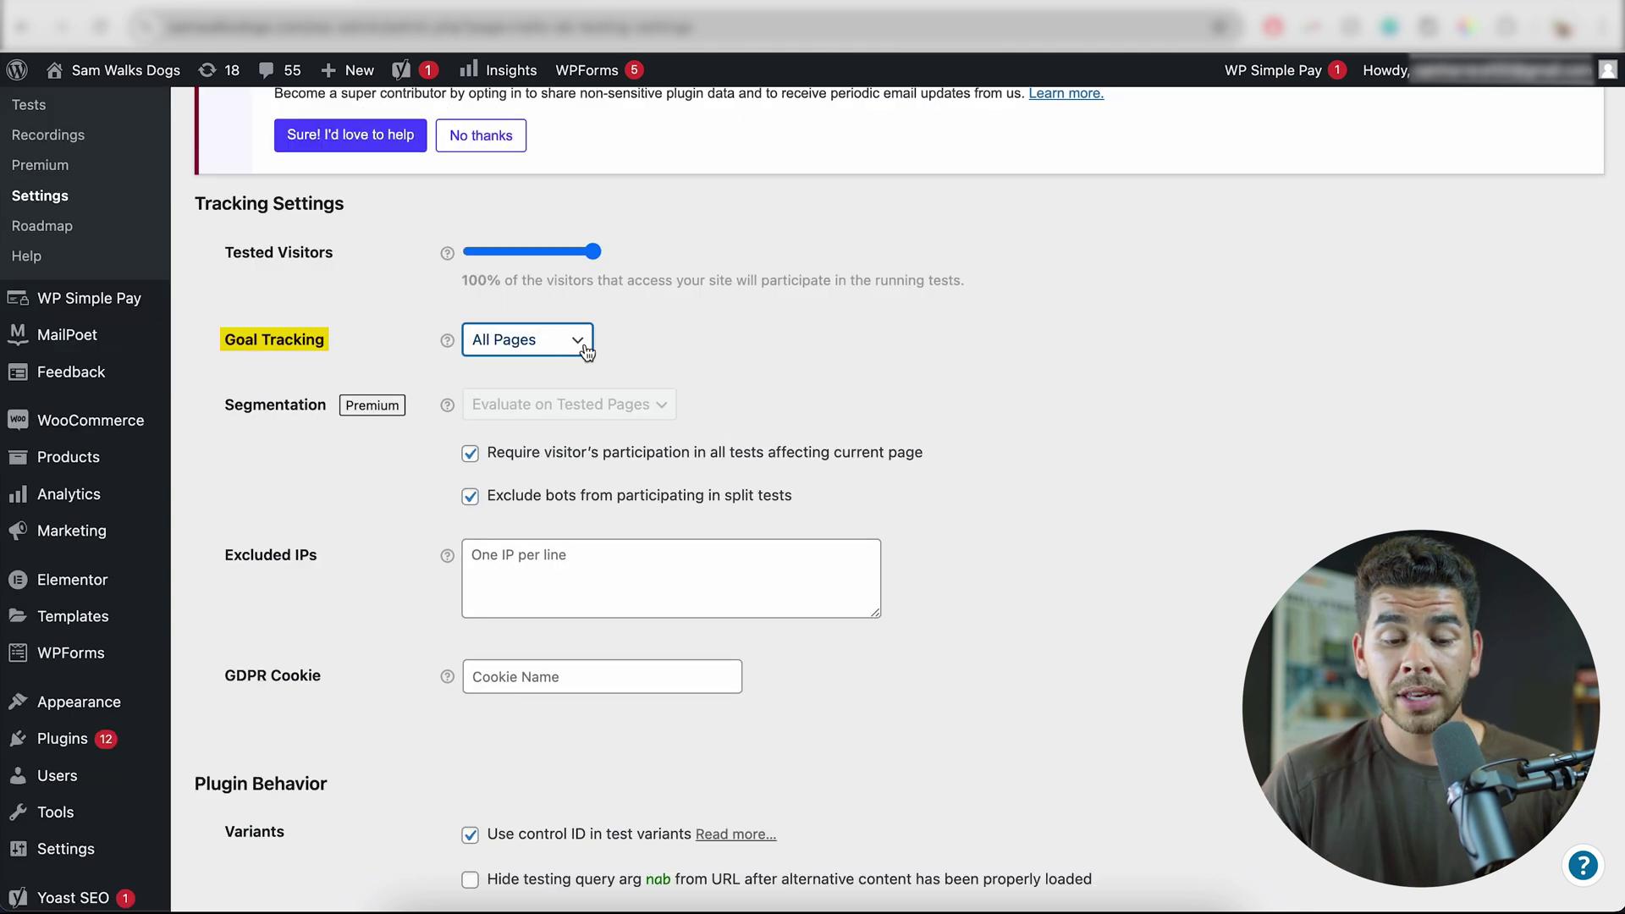
click(587, 352)
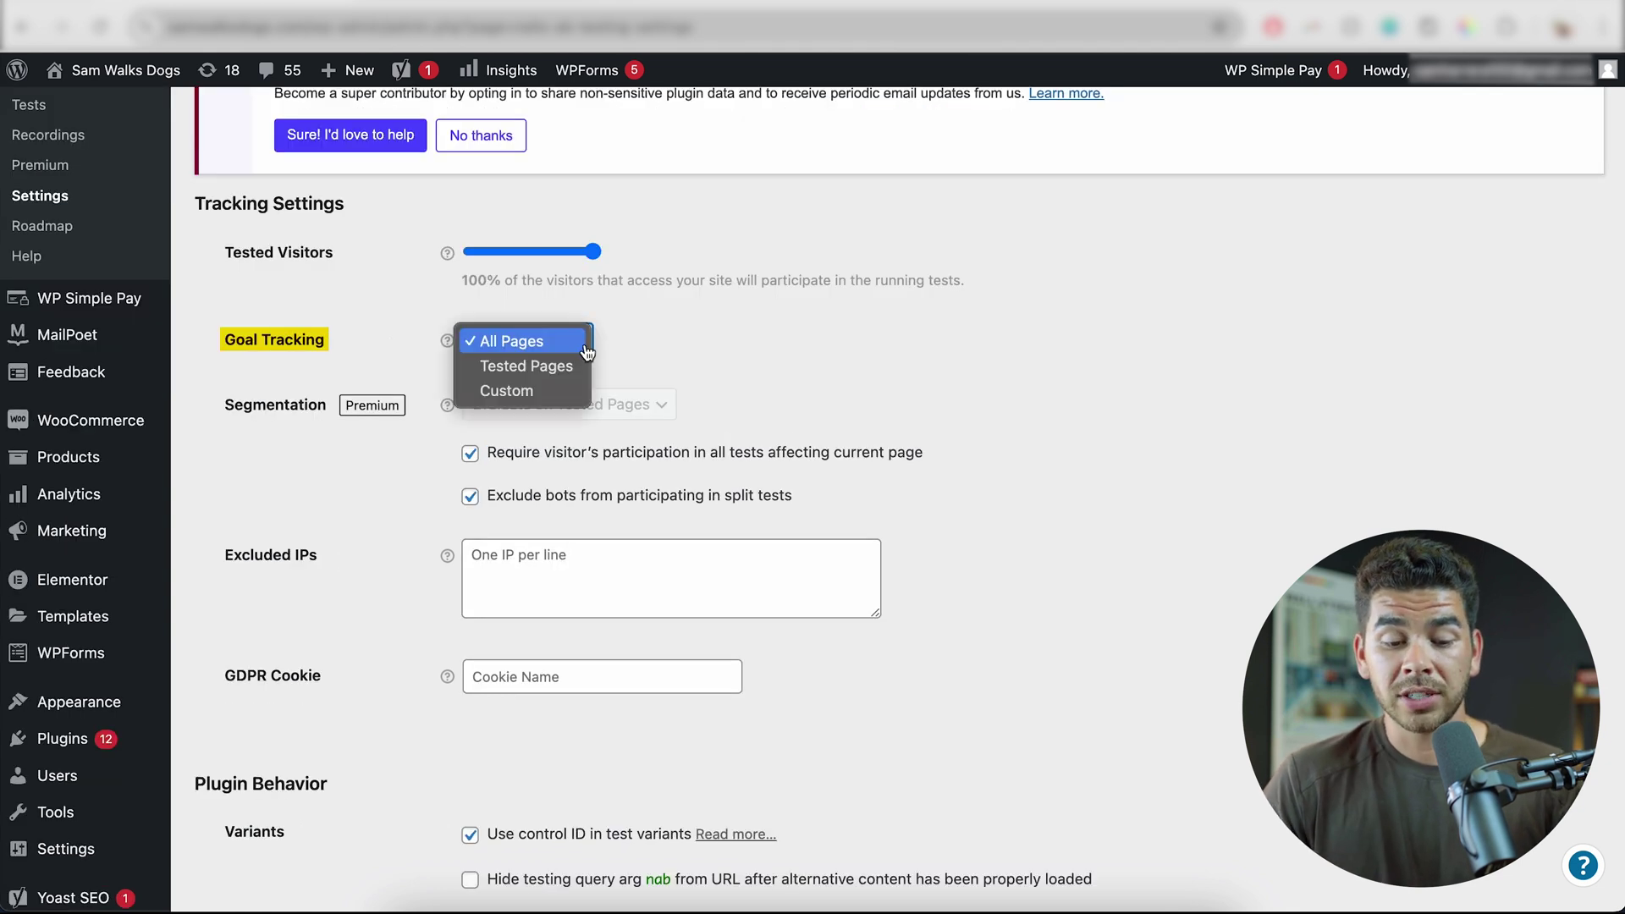
click(699, 309)
scroll(409, 339, down, 2)
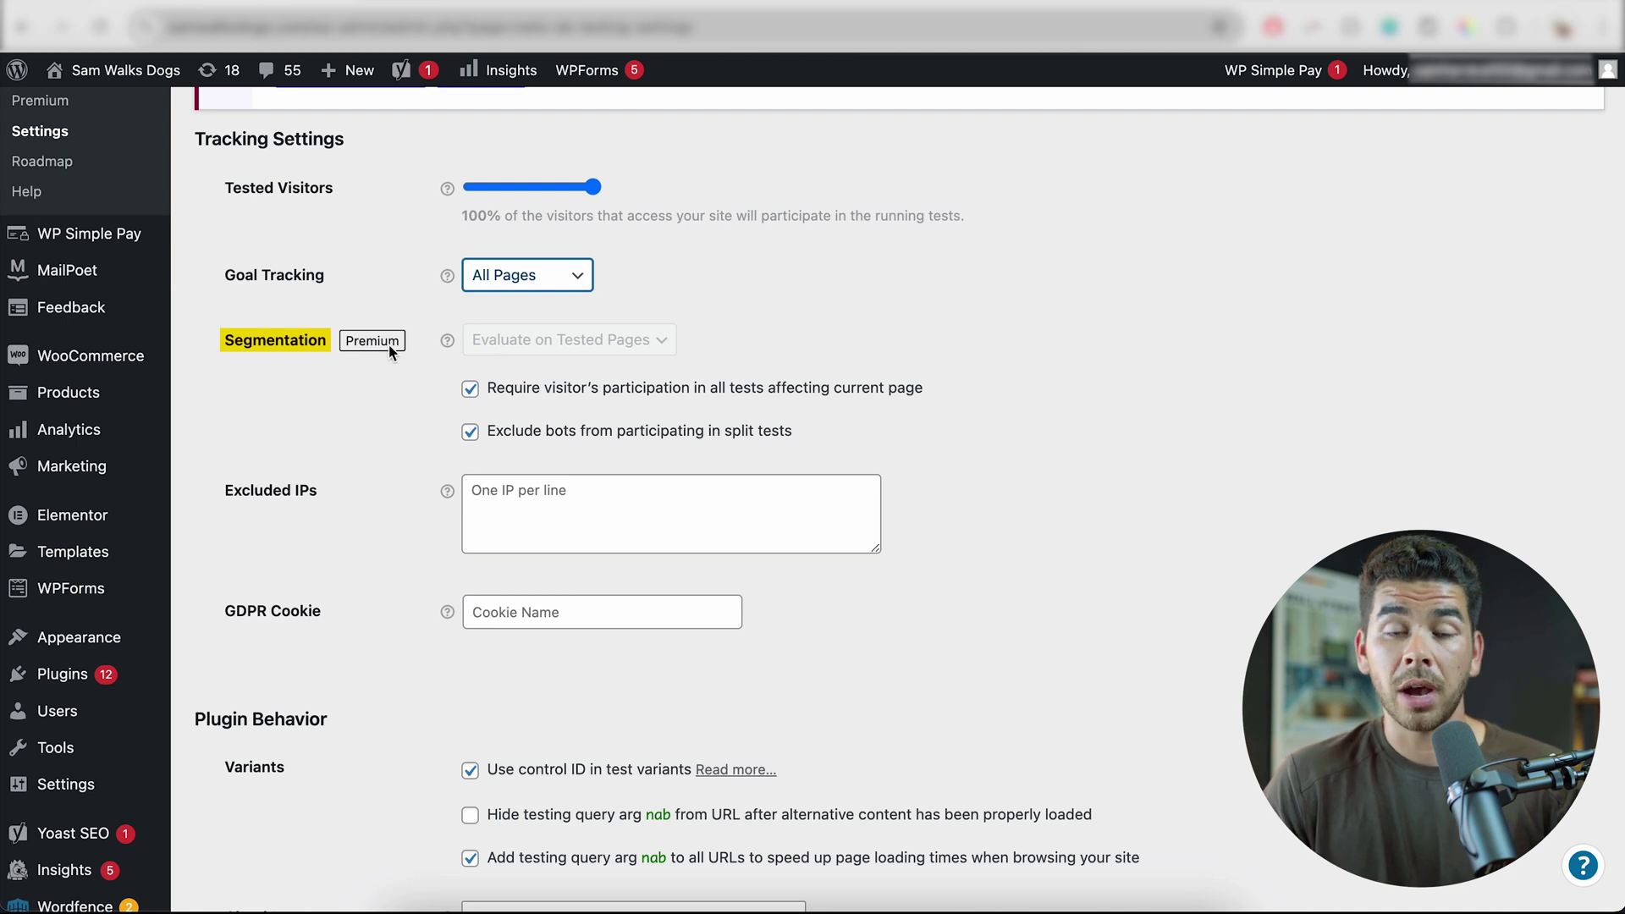
scroll(522, 410, down, 3)
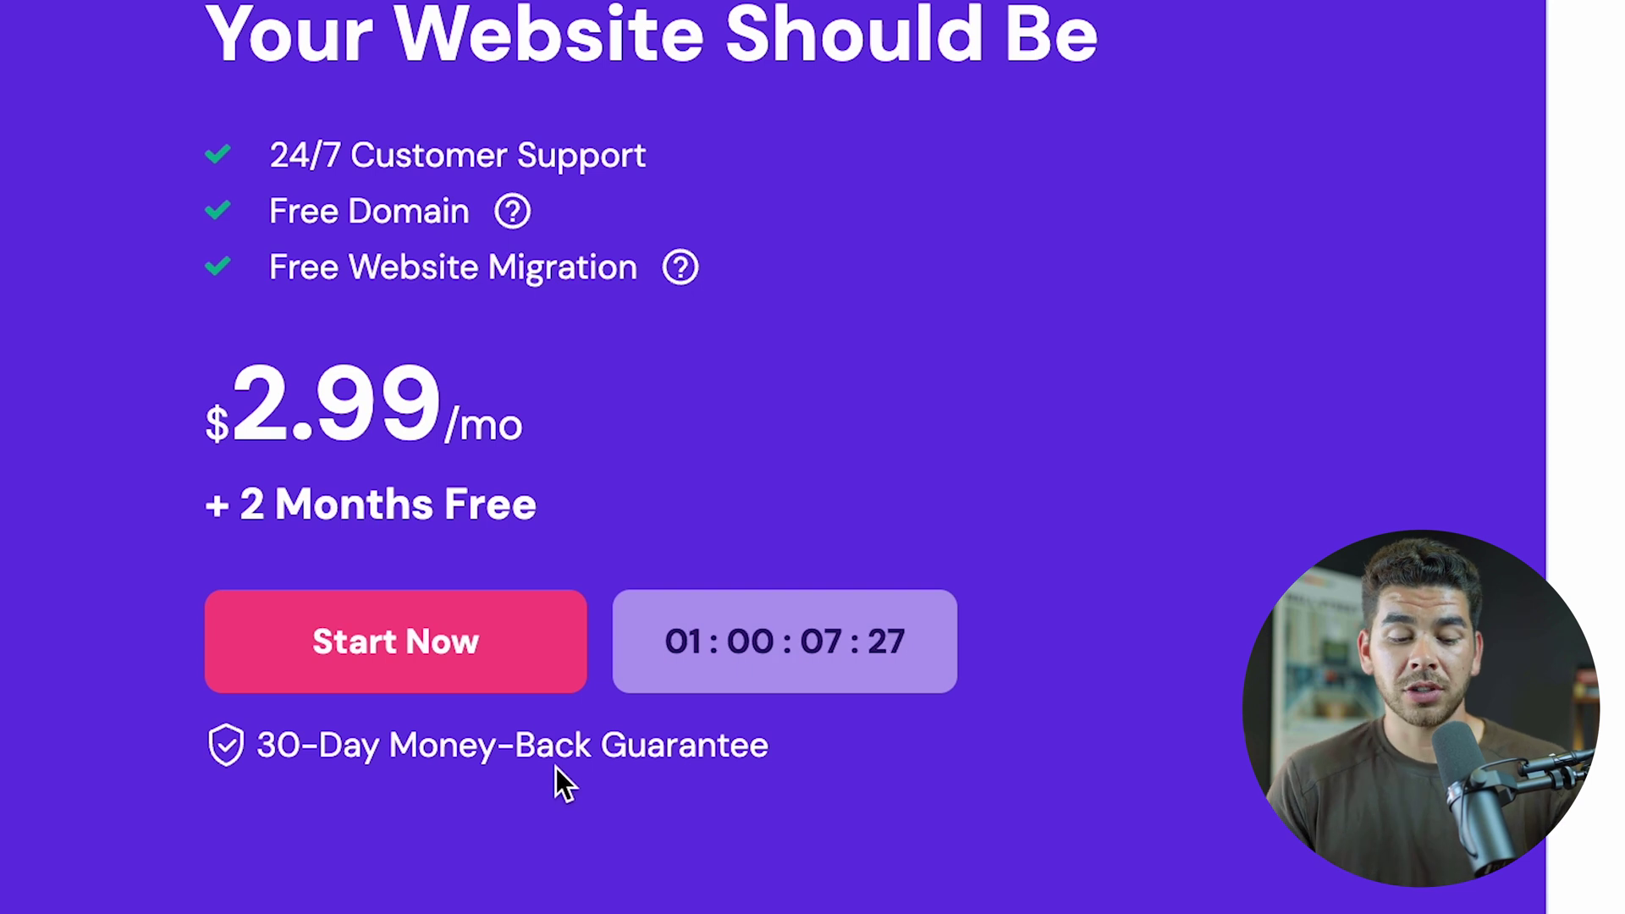
click(529, 677)
scroll(476, 597, down, 1)
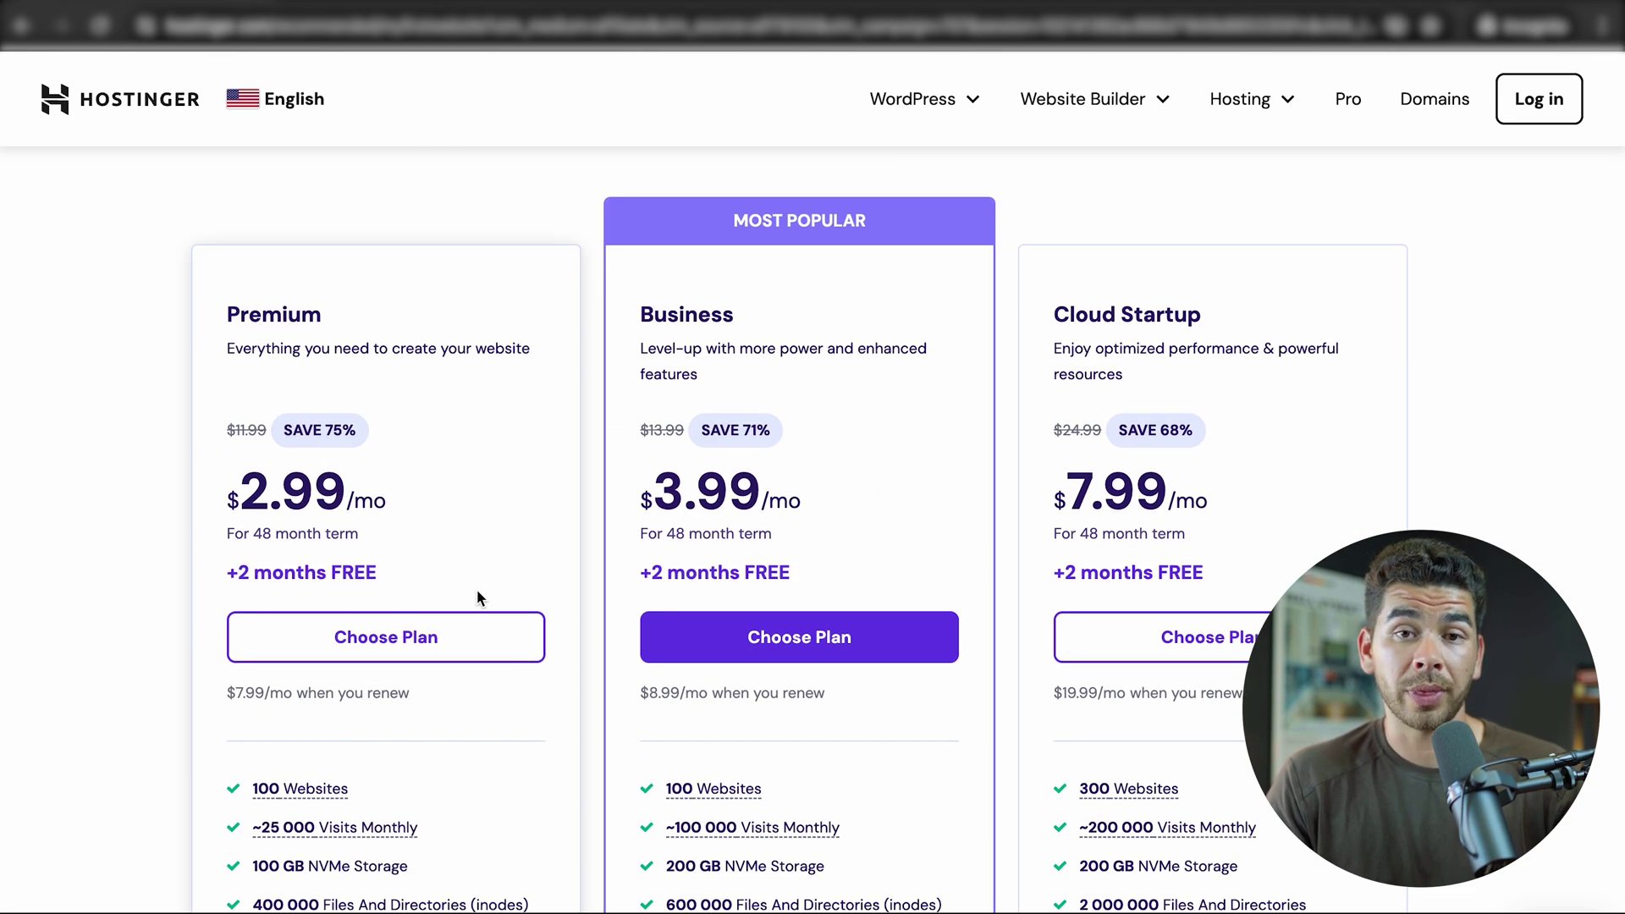
scroll(476, 589, down, 1)
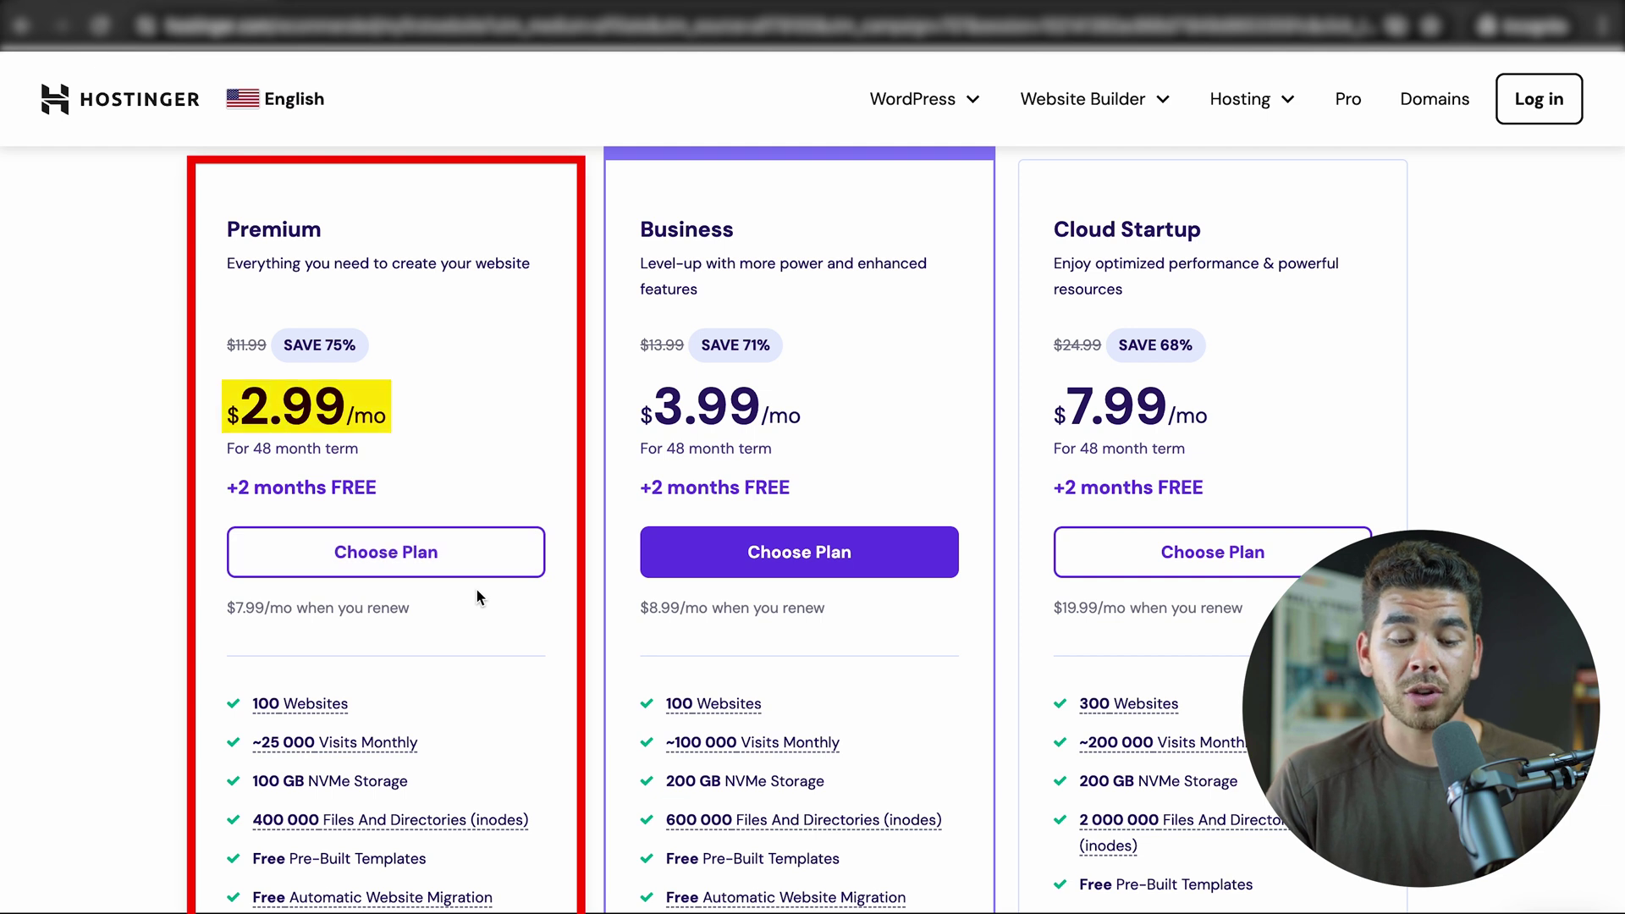
scroll(477, 590, up, 1)
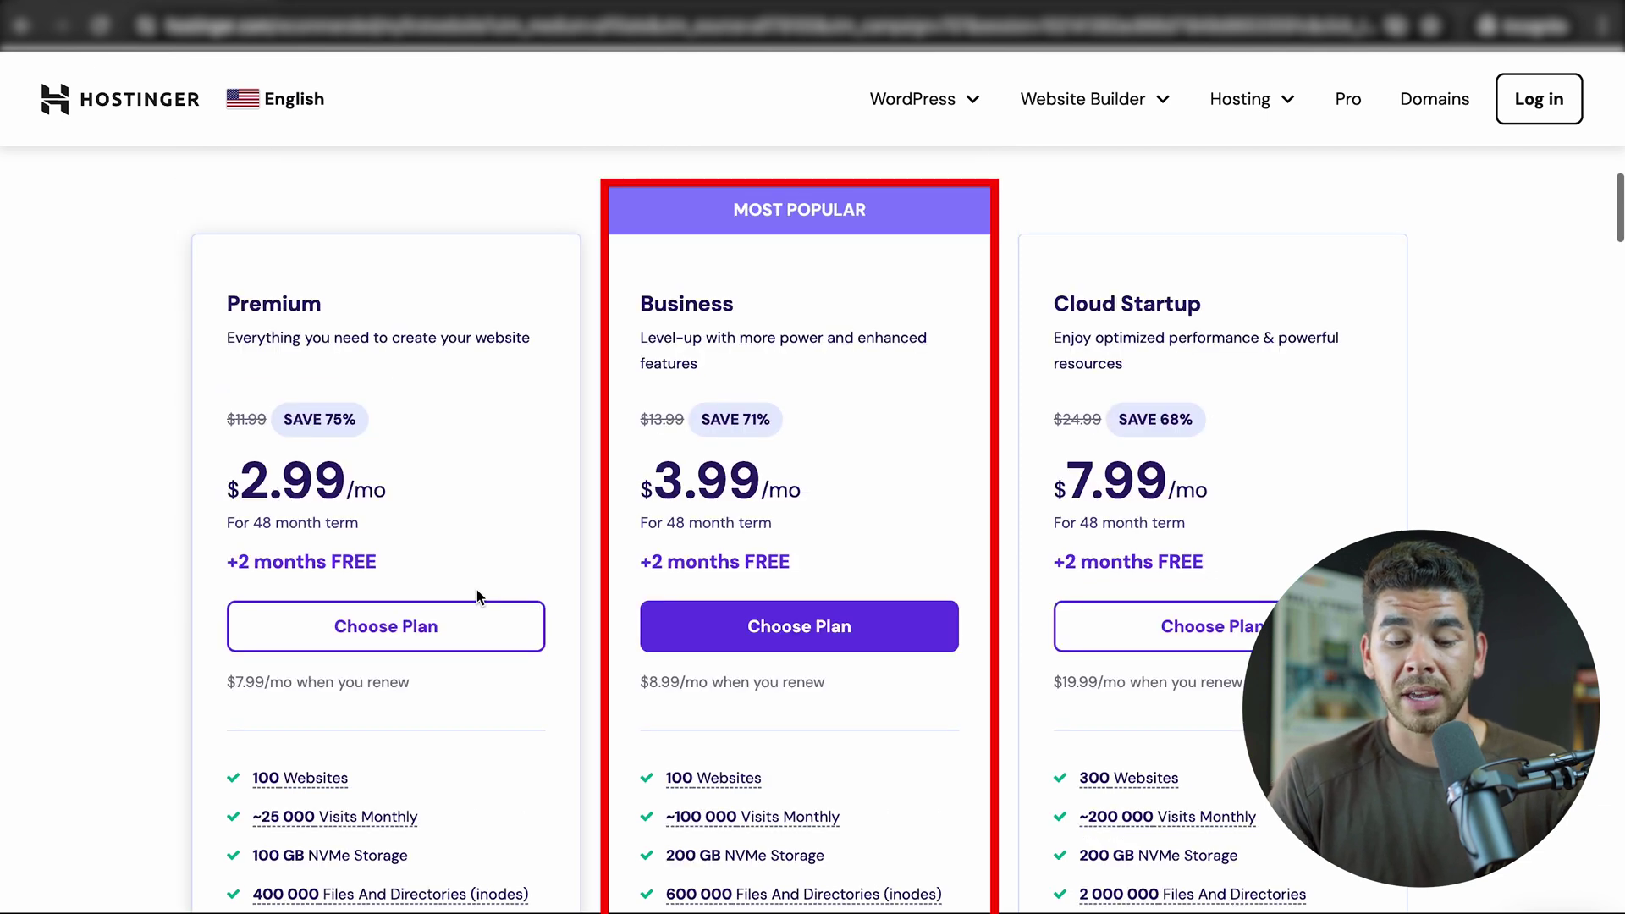
scroll(477, 596, down, 1)
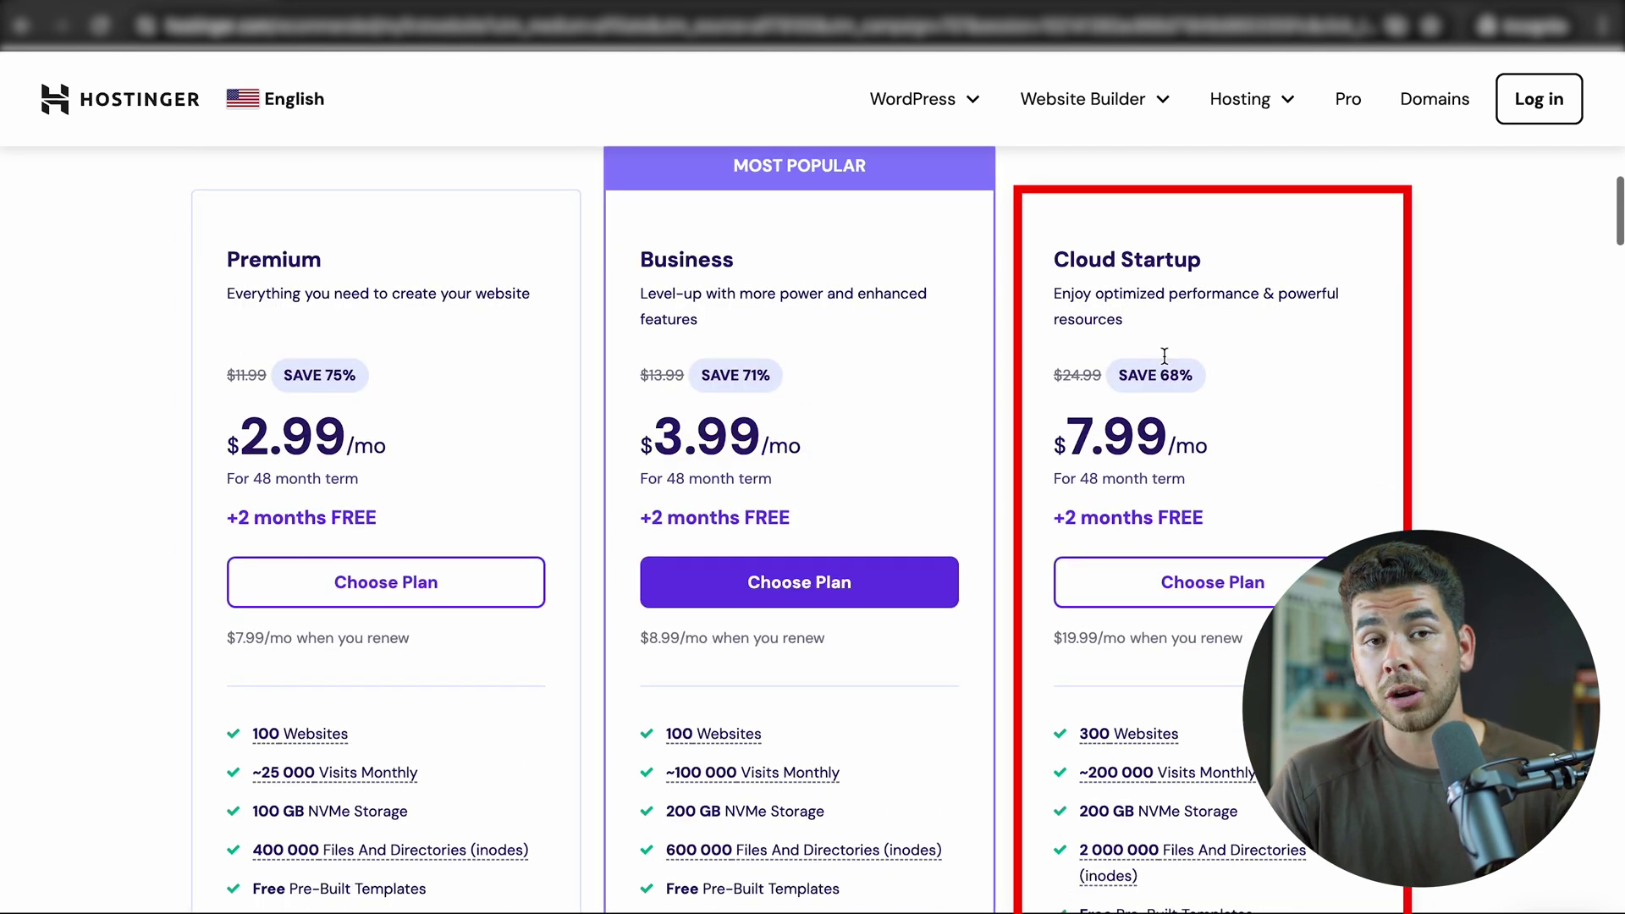
scroll(650, 417, down, 5)
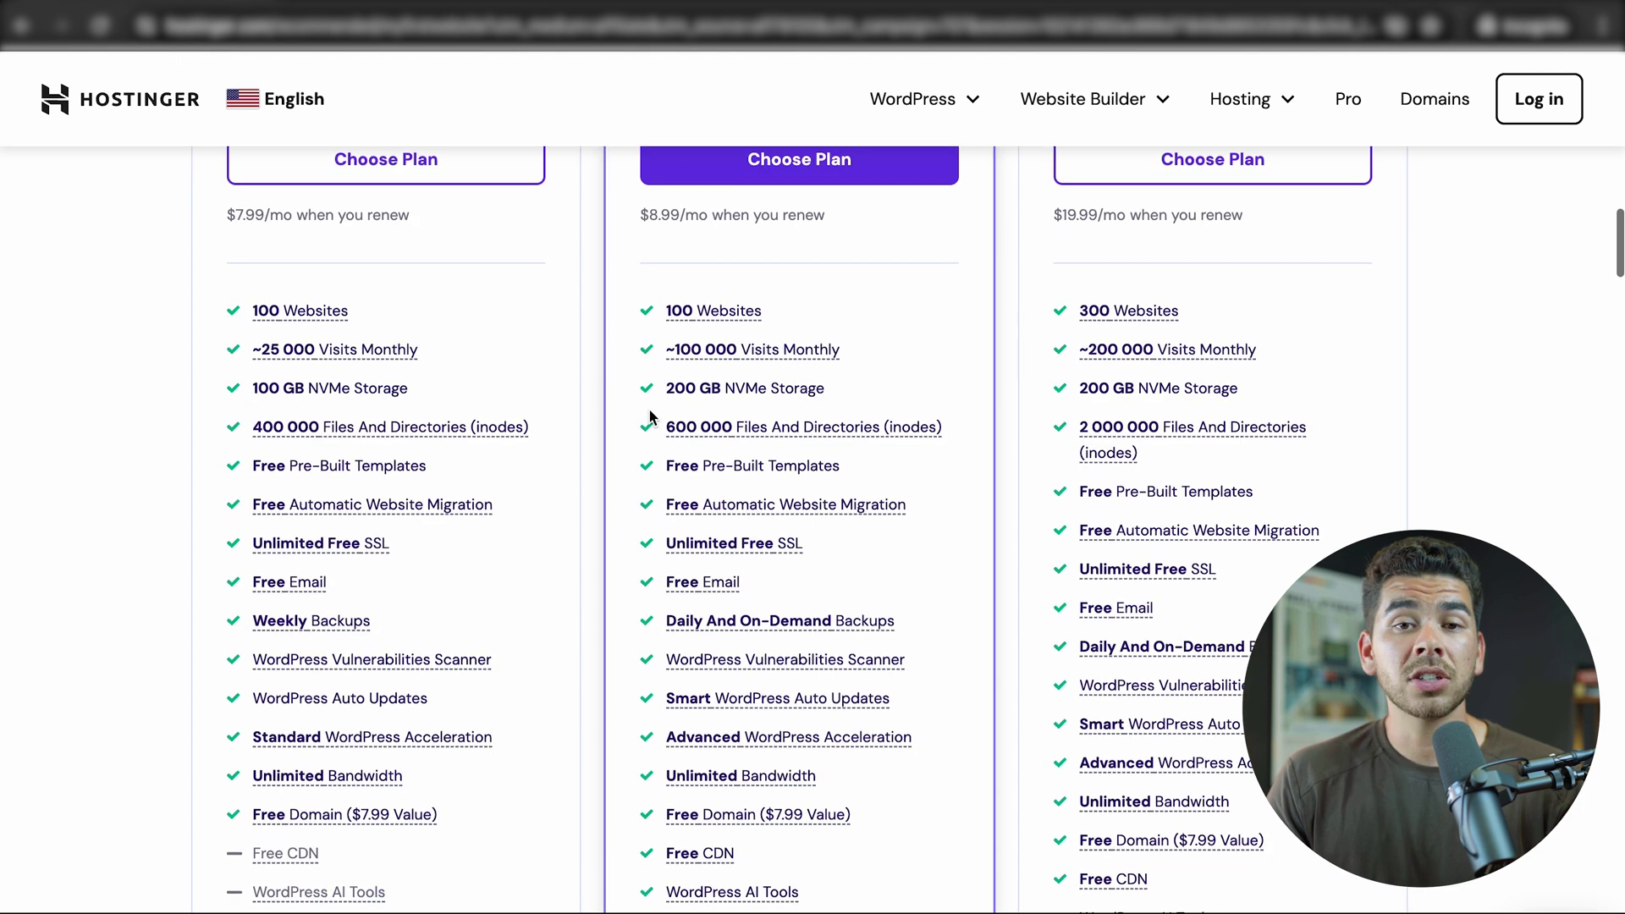
scroll(651, 416, up, 2)
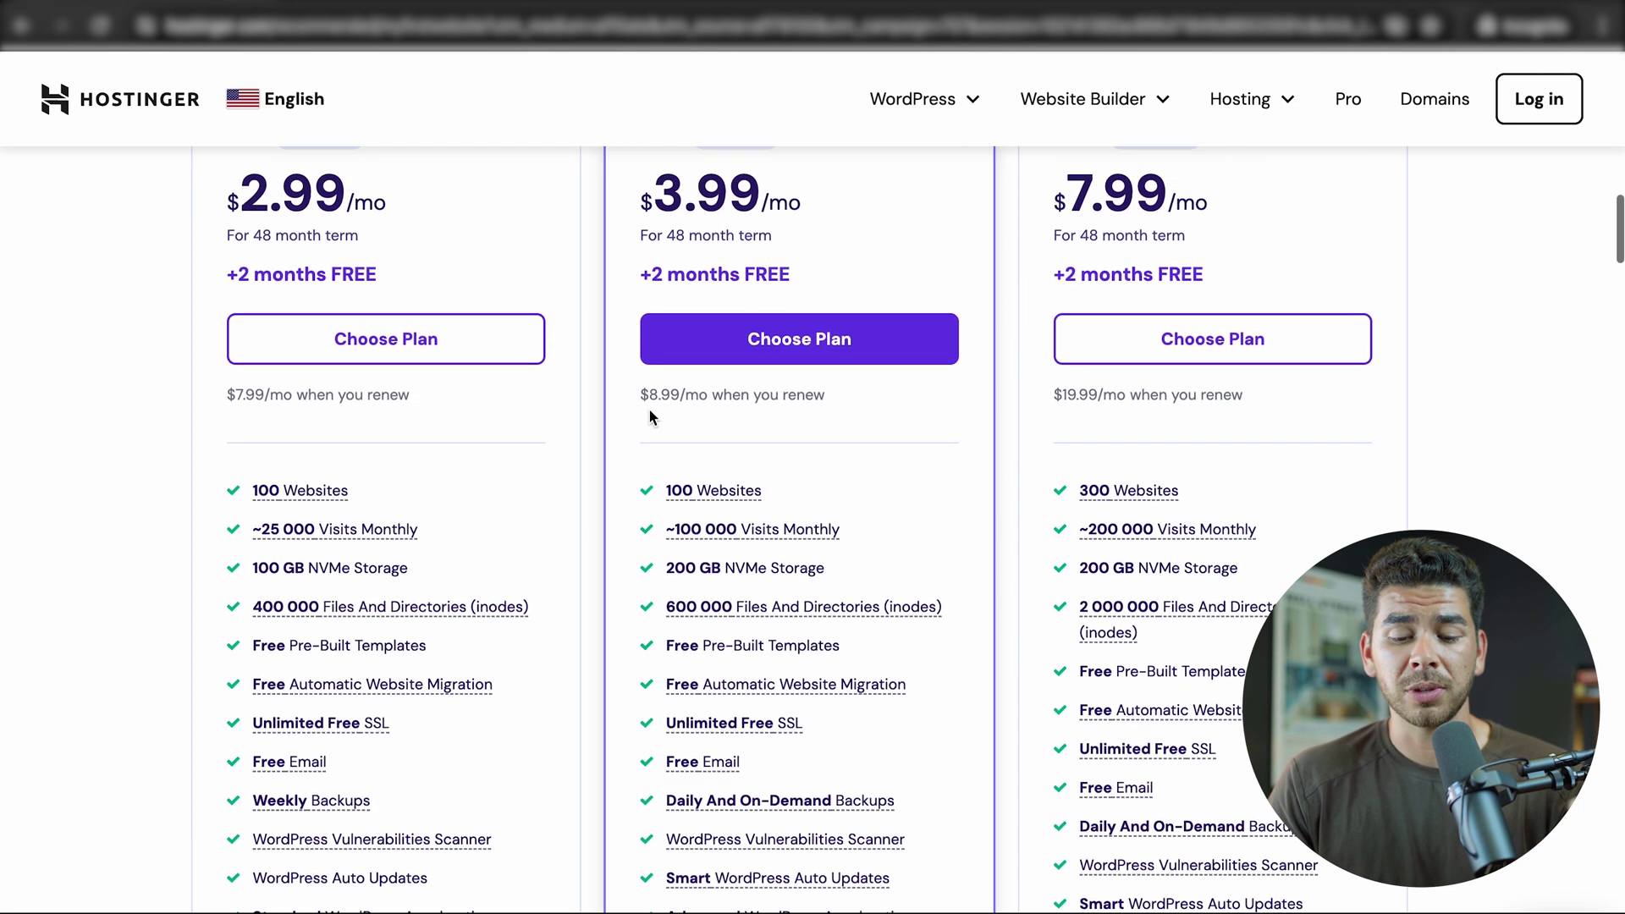
scroll(650, 416, down, 1)
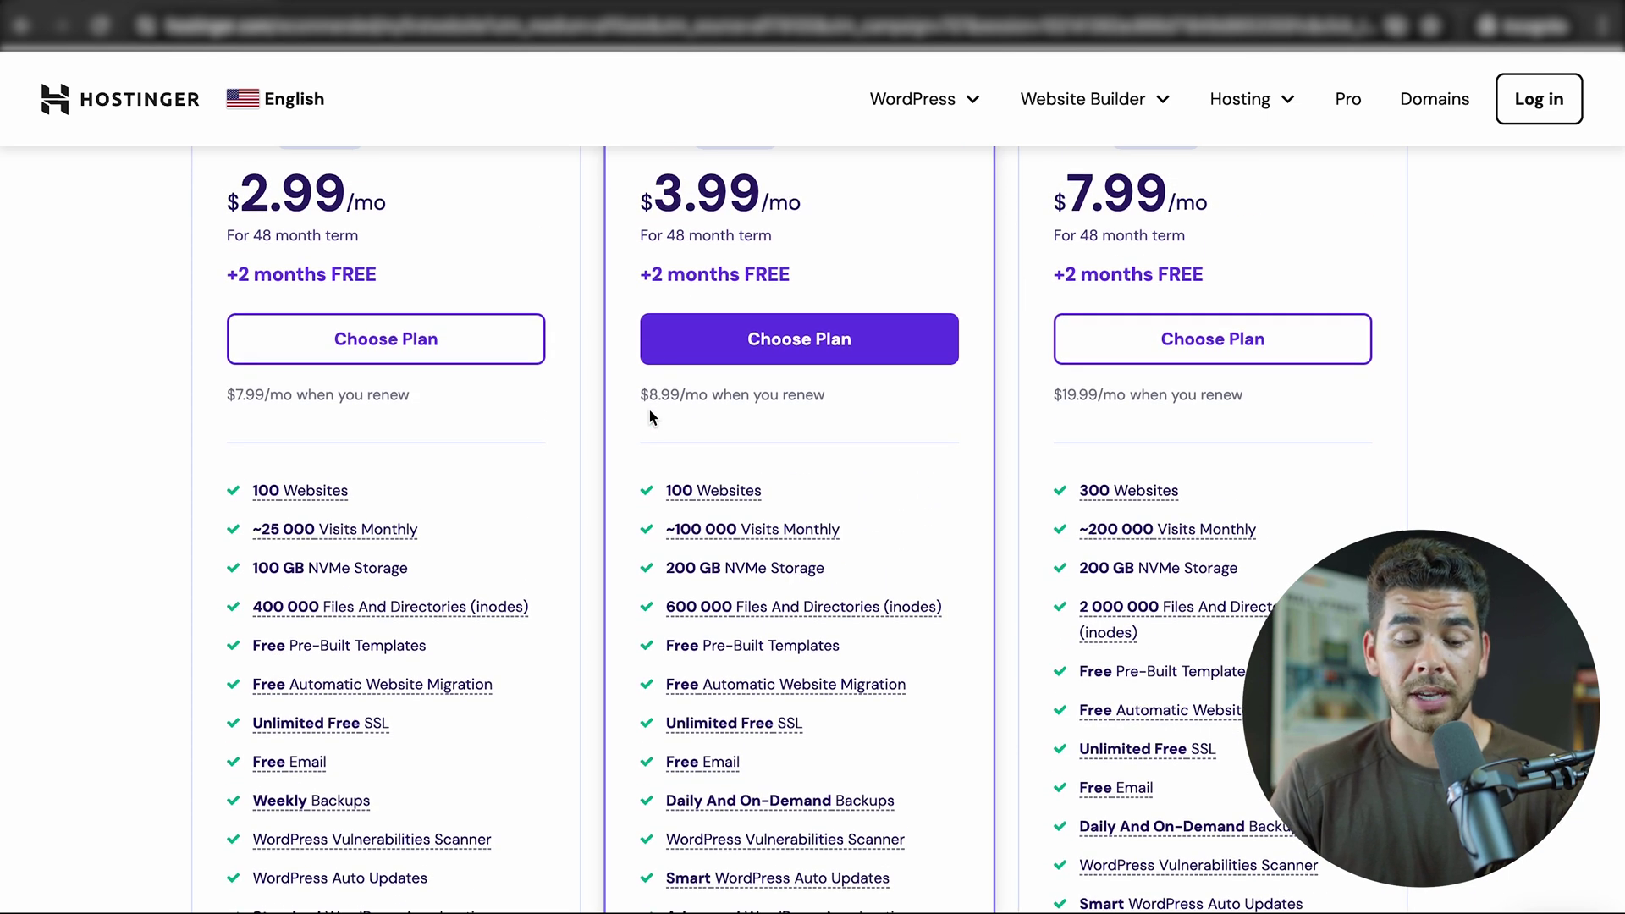
scroll(649, 410, down, 1)
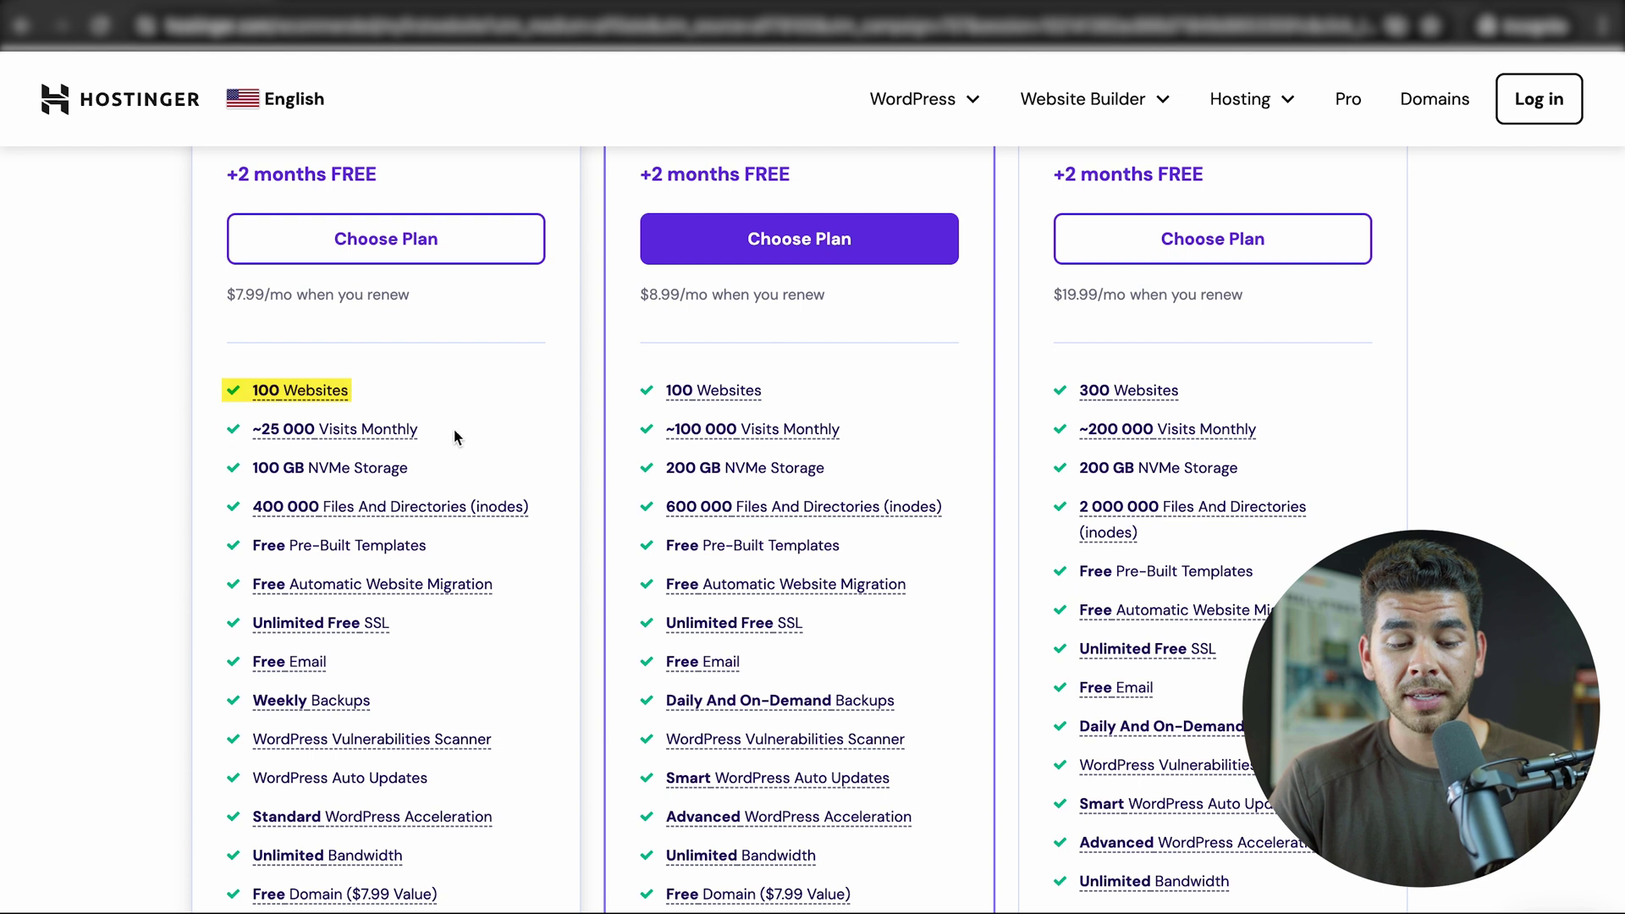
scroll(428, 338, down, 1)
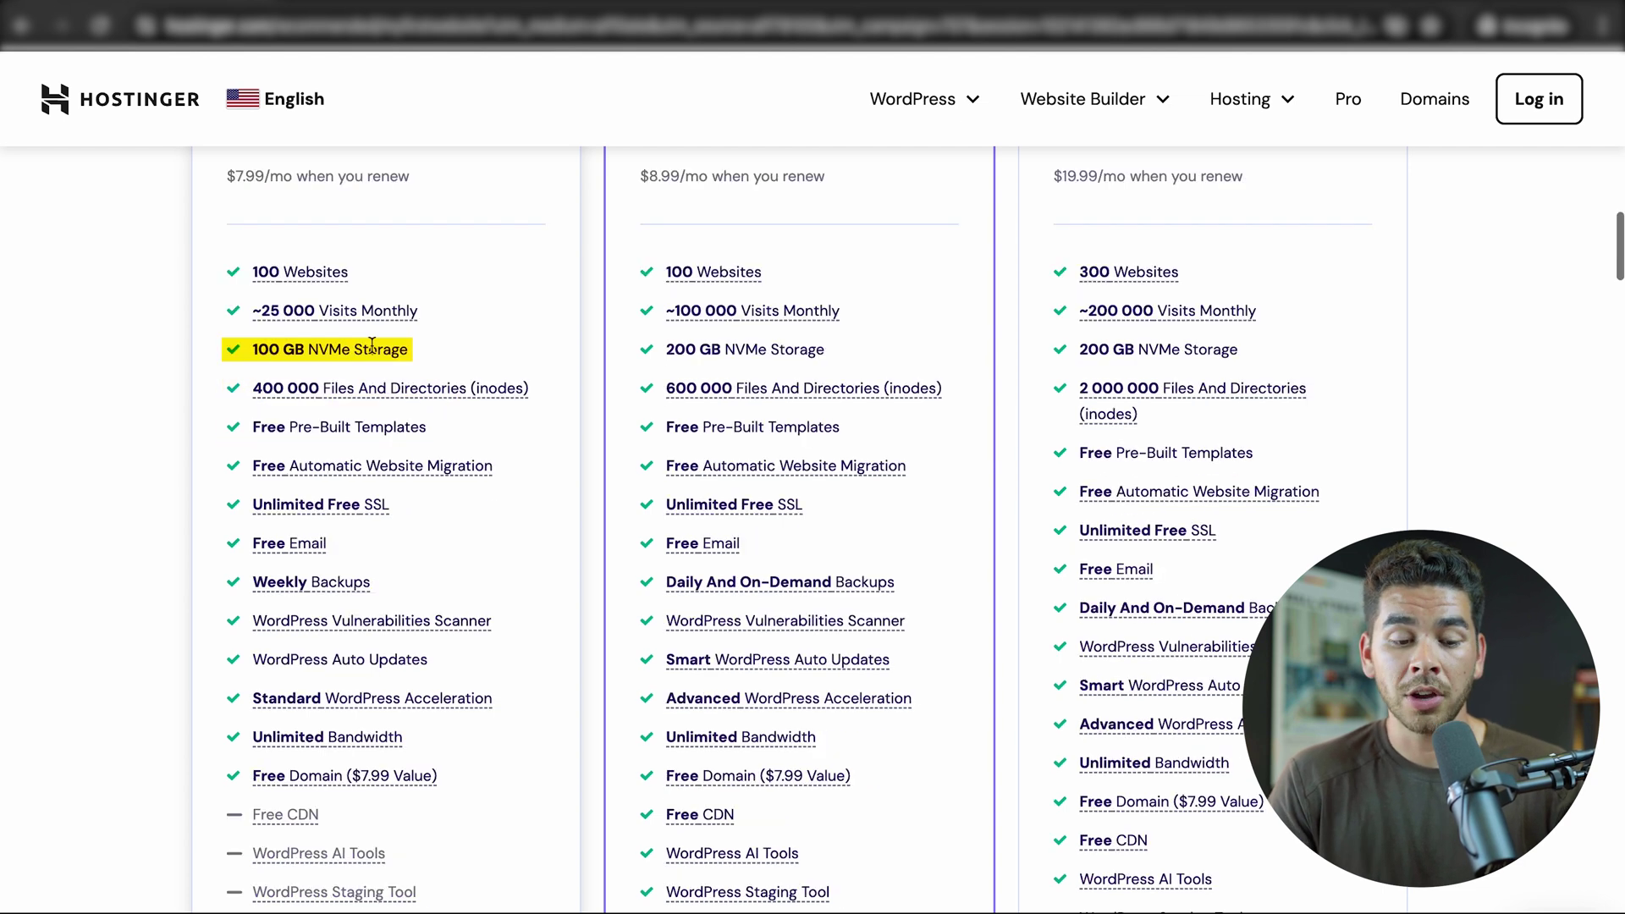
scroll(376, 434, down, 1)
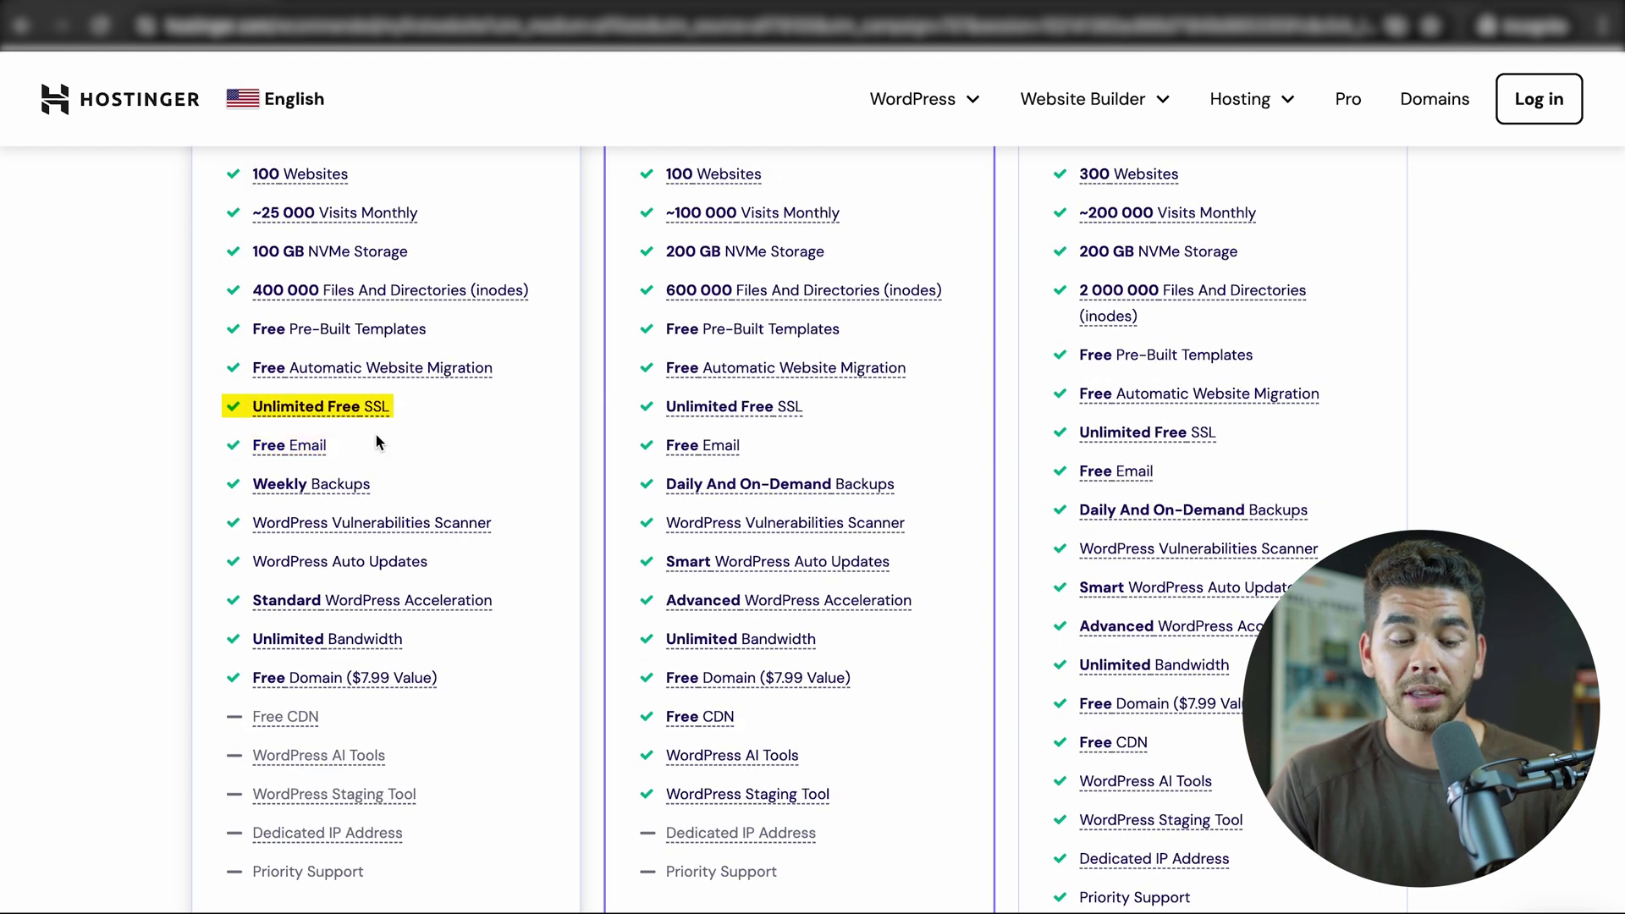
scroll(515, 352, down, 1)
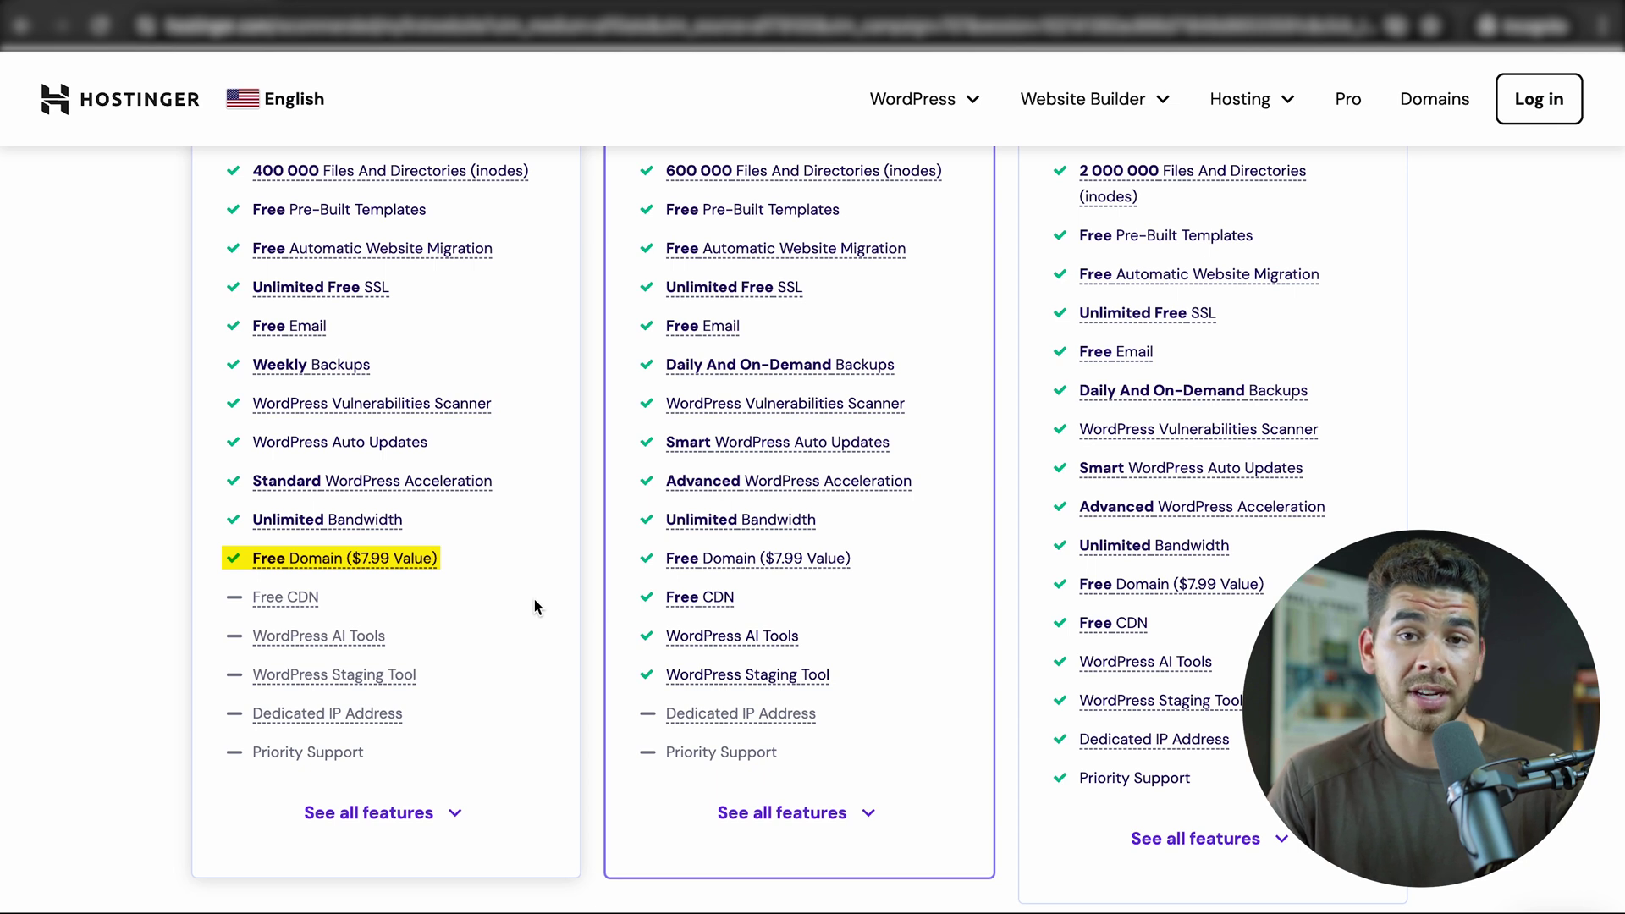
scroll(534, 607, up, 2)
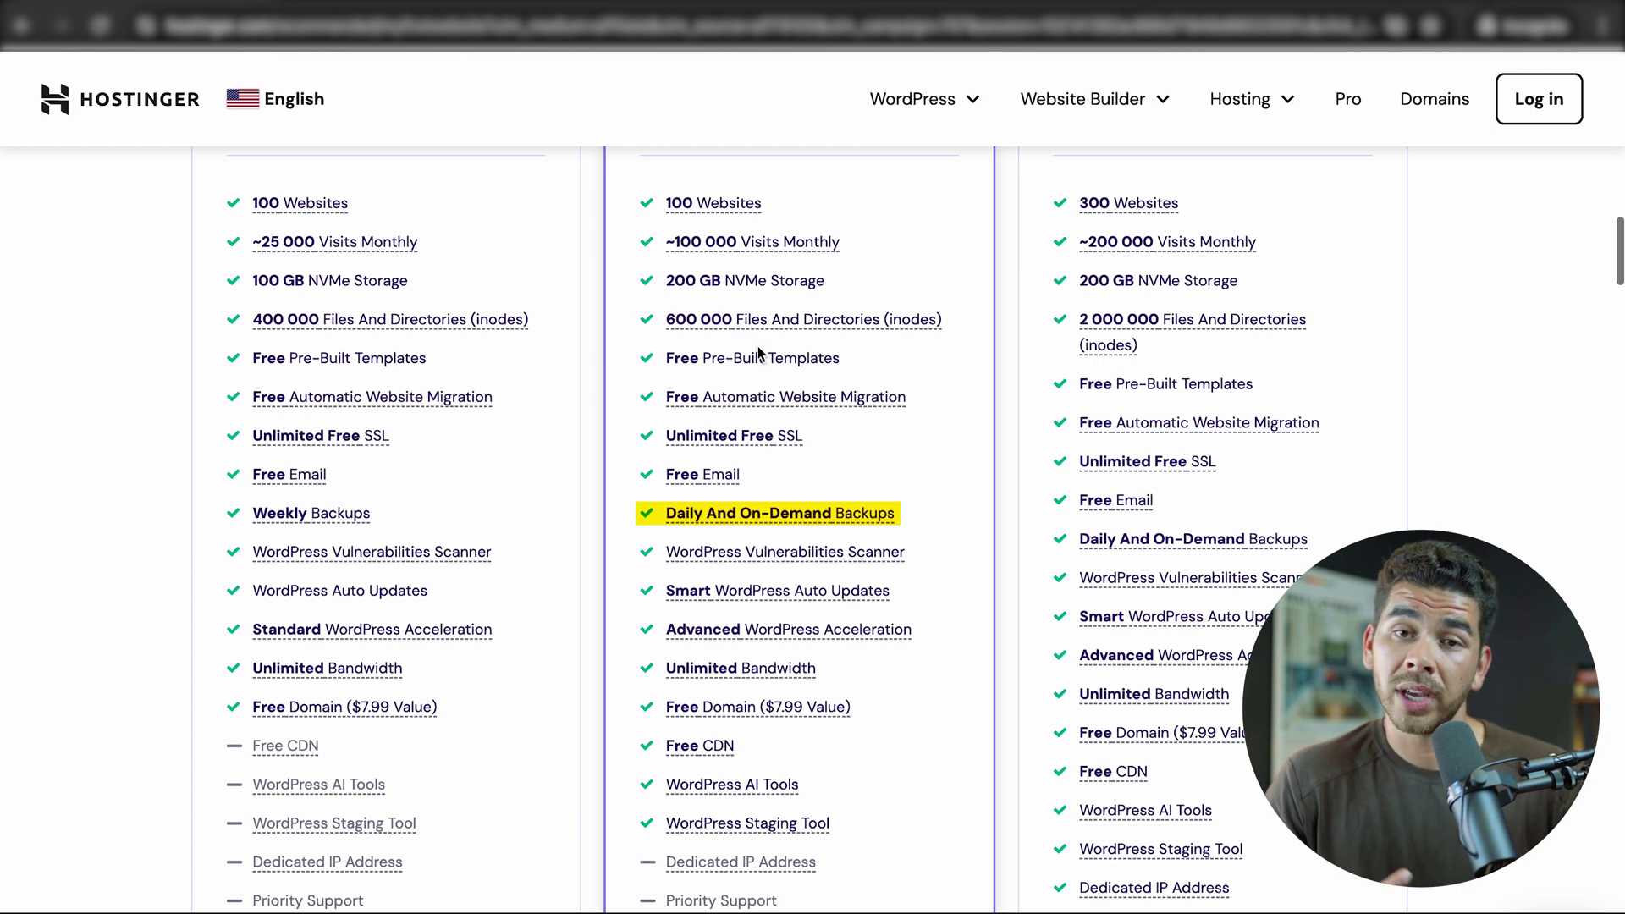
scroll(840, 414, down, 1)
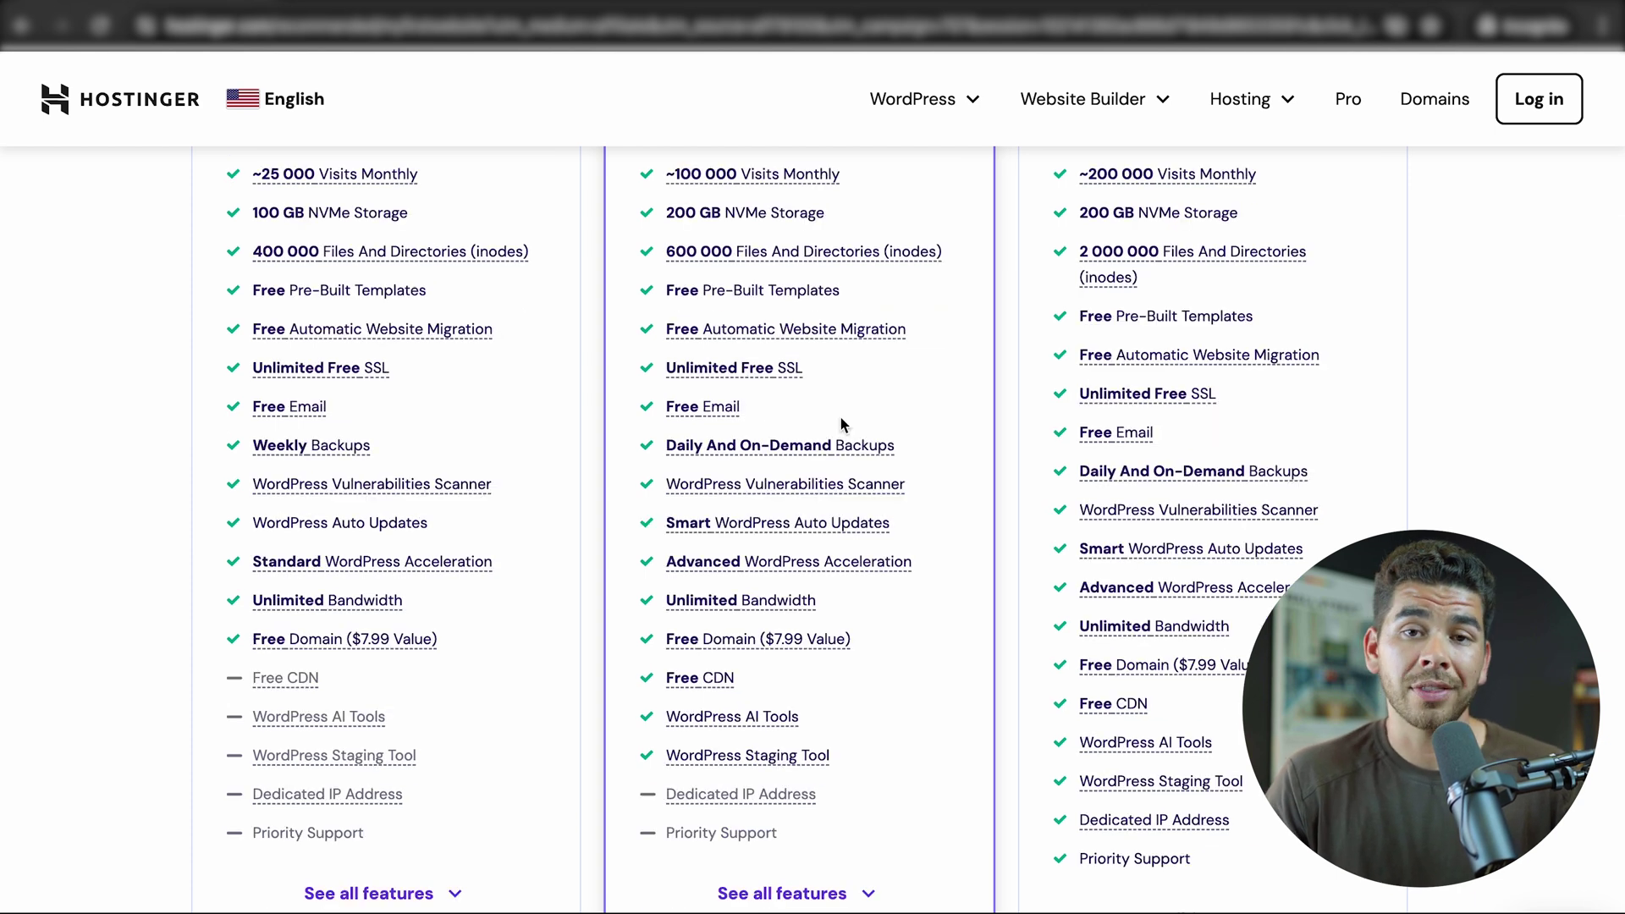
scroll(447, 474, up, 6)
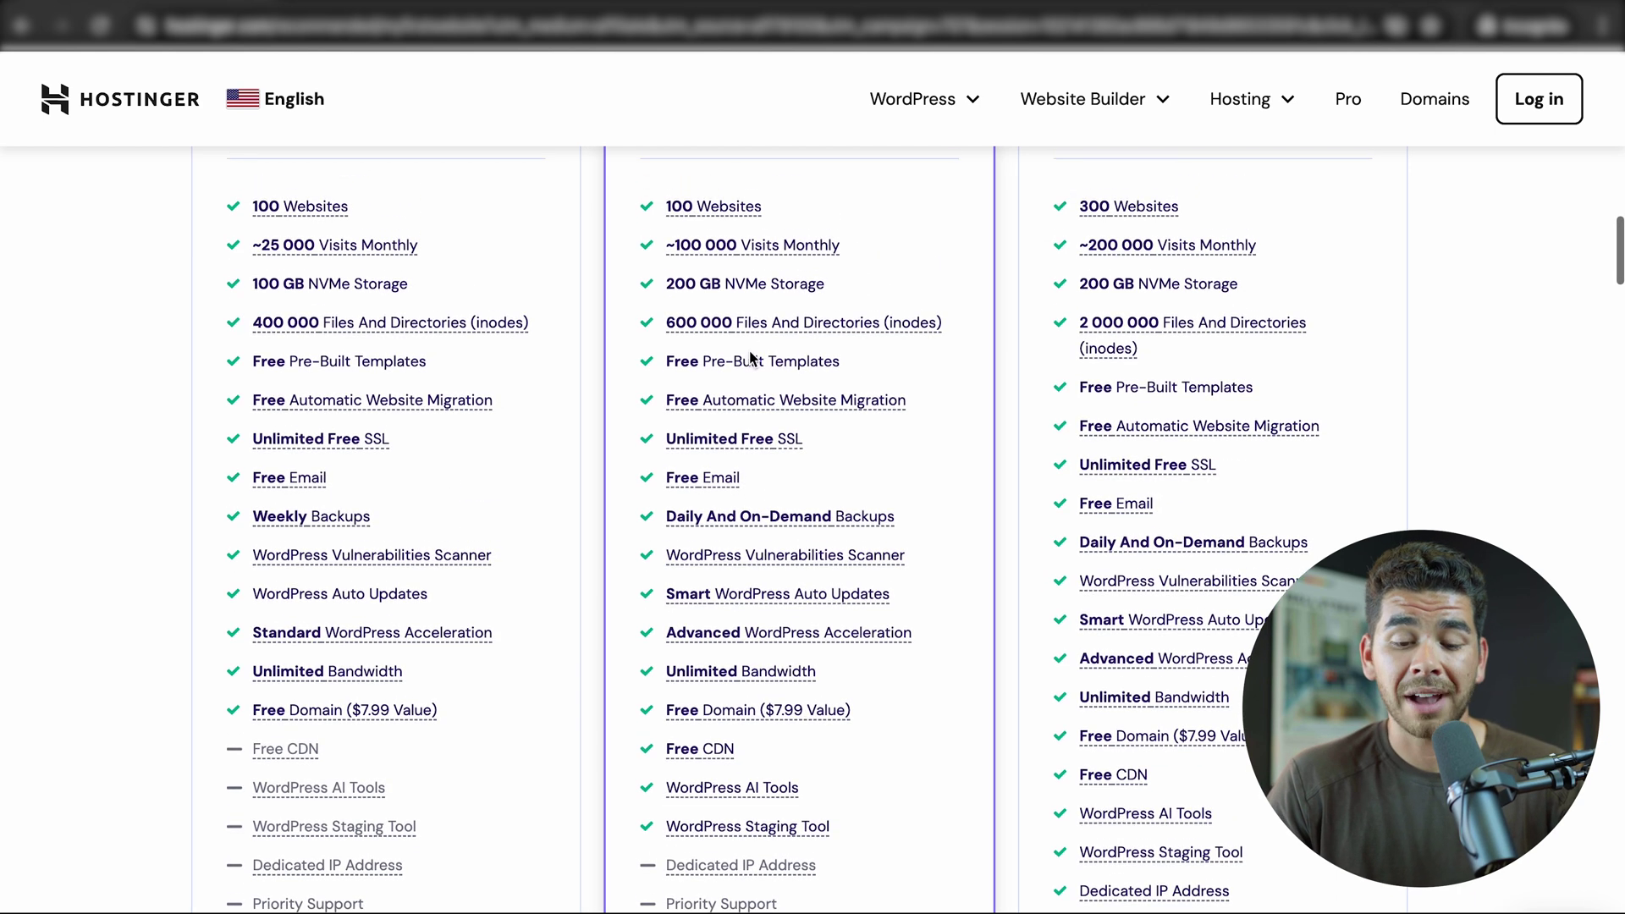
scroll(590, 312, down, 1)
scroll(591, 308, up, 1)
scroll(591, 308, down, 12)
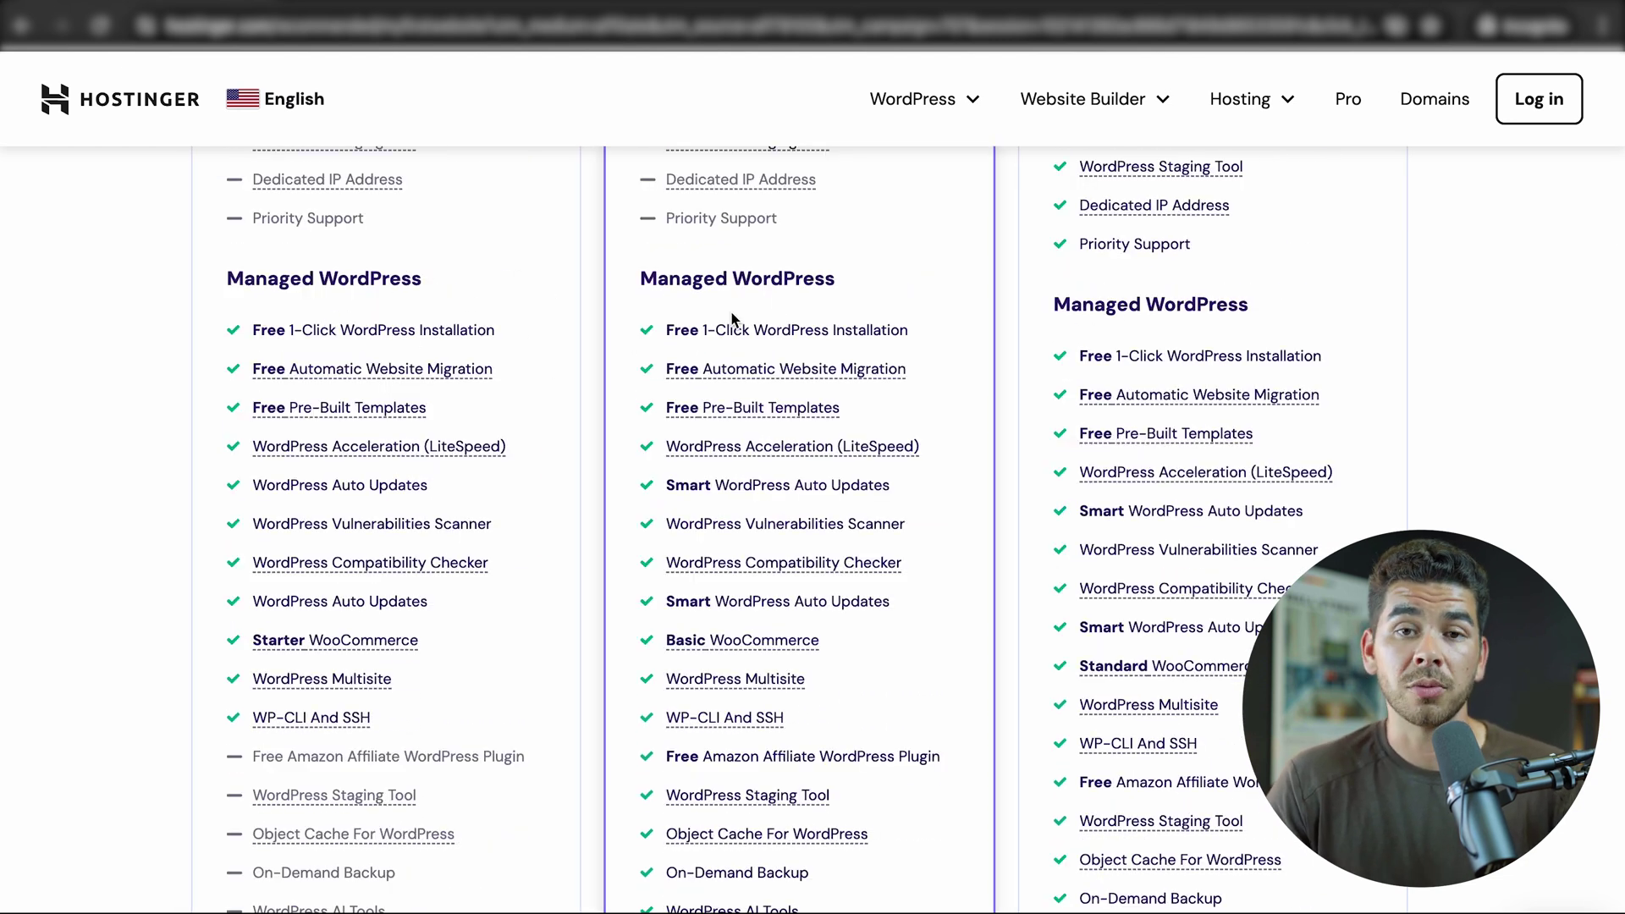
scroll(555, 635, down, 7)
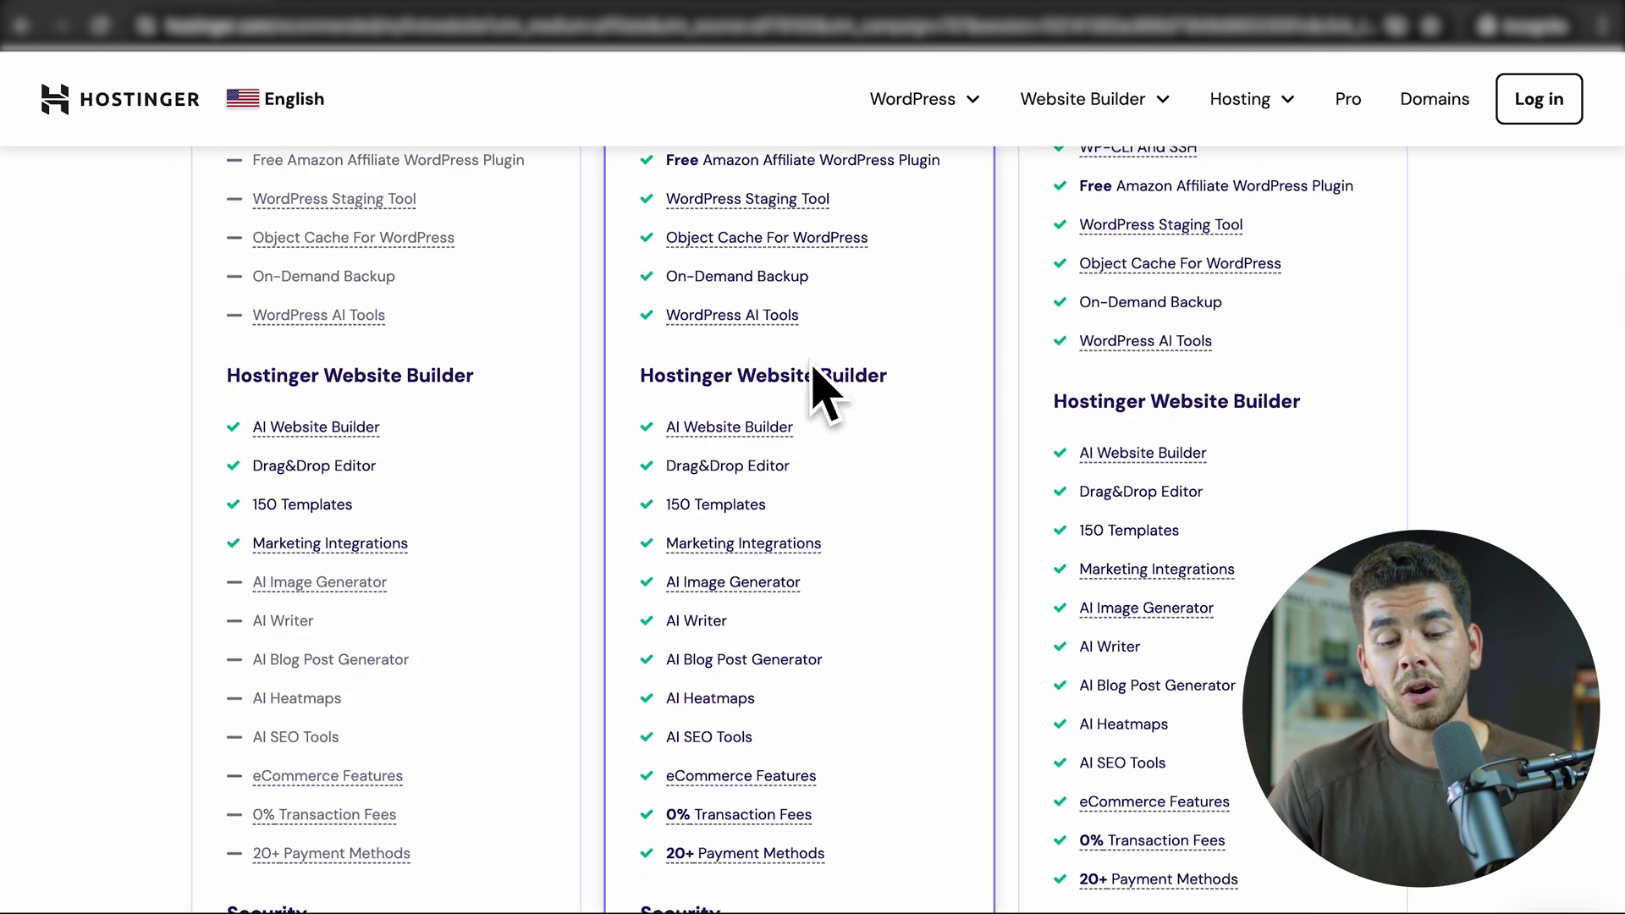
scroll(652, 444, down, 7)
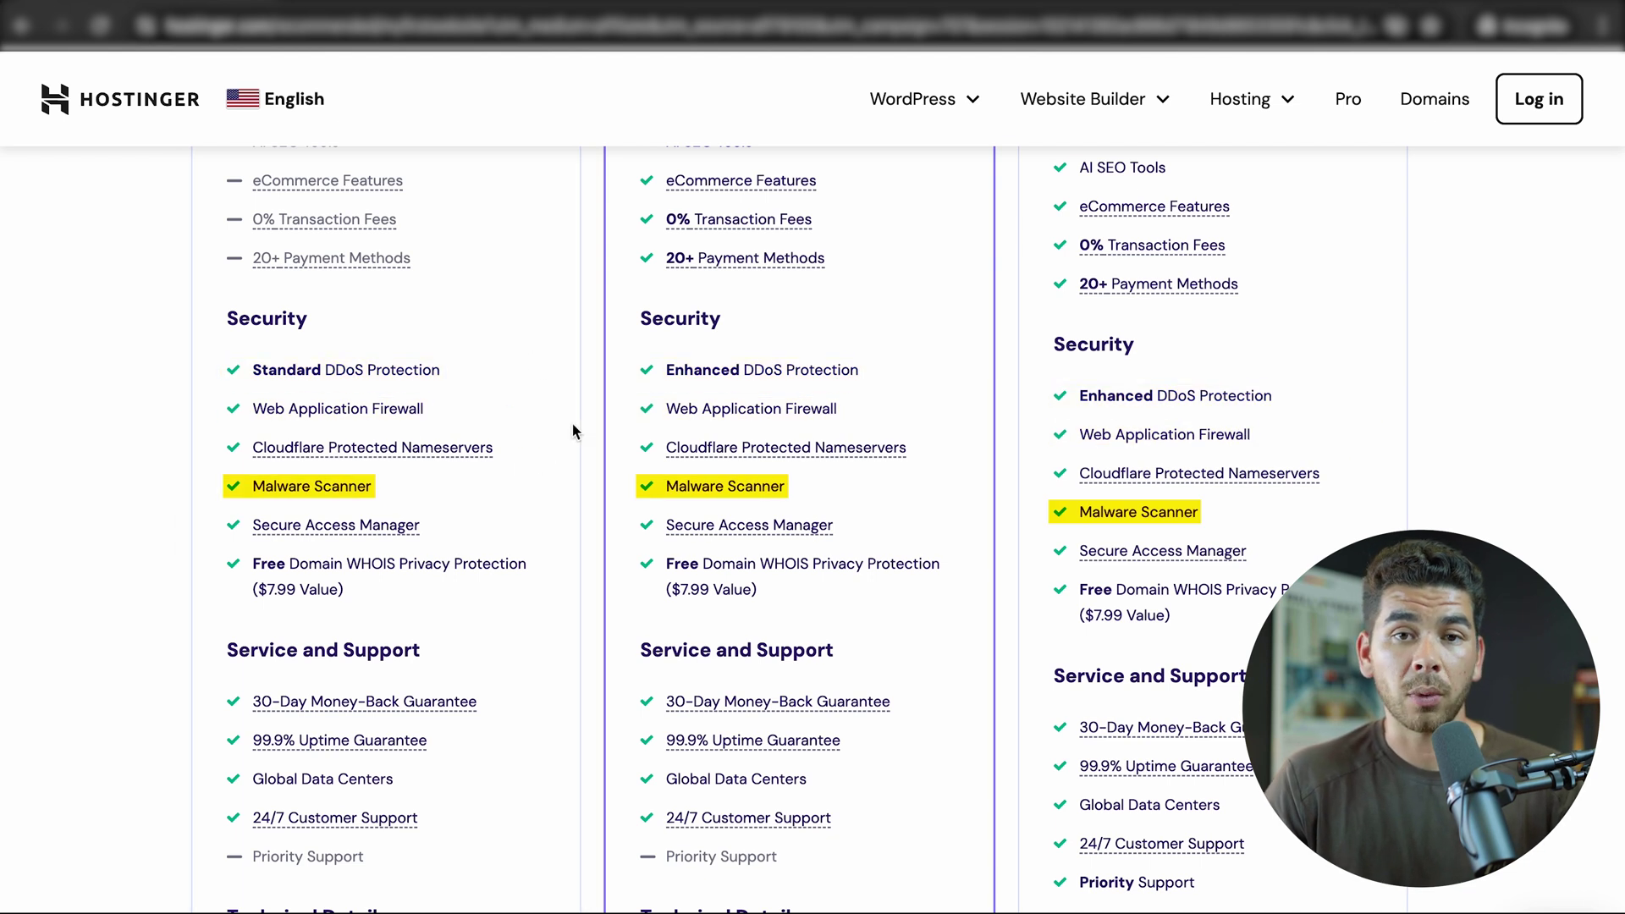
scroll(497, 337, down, 4)
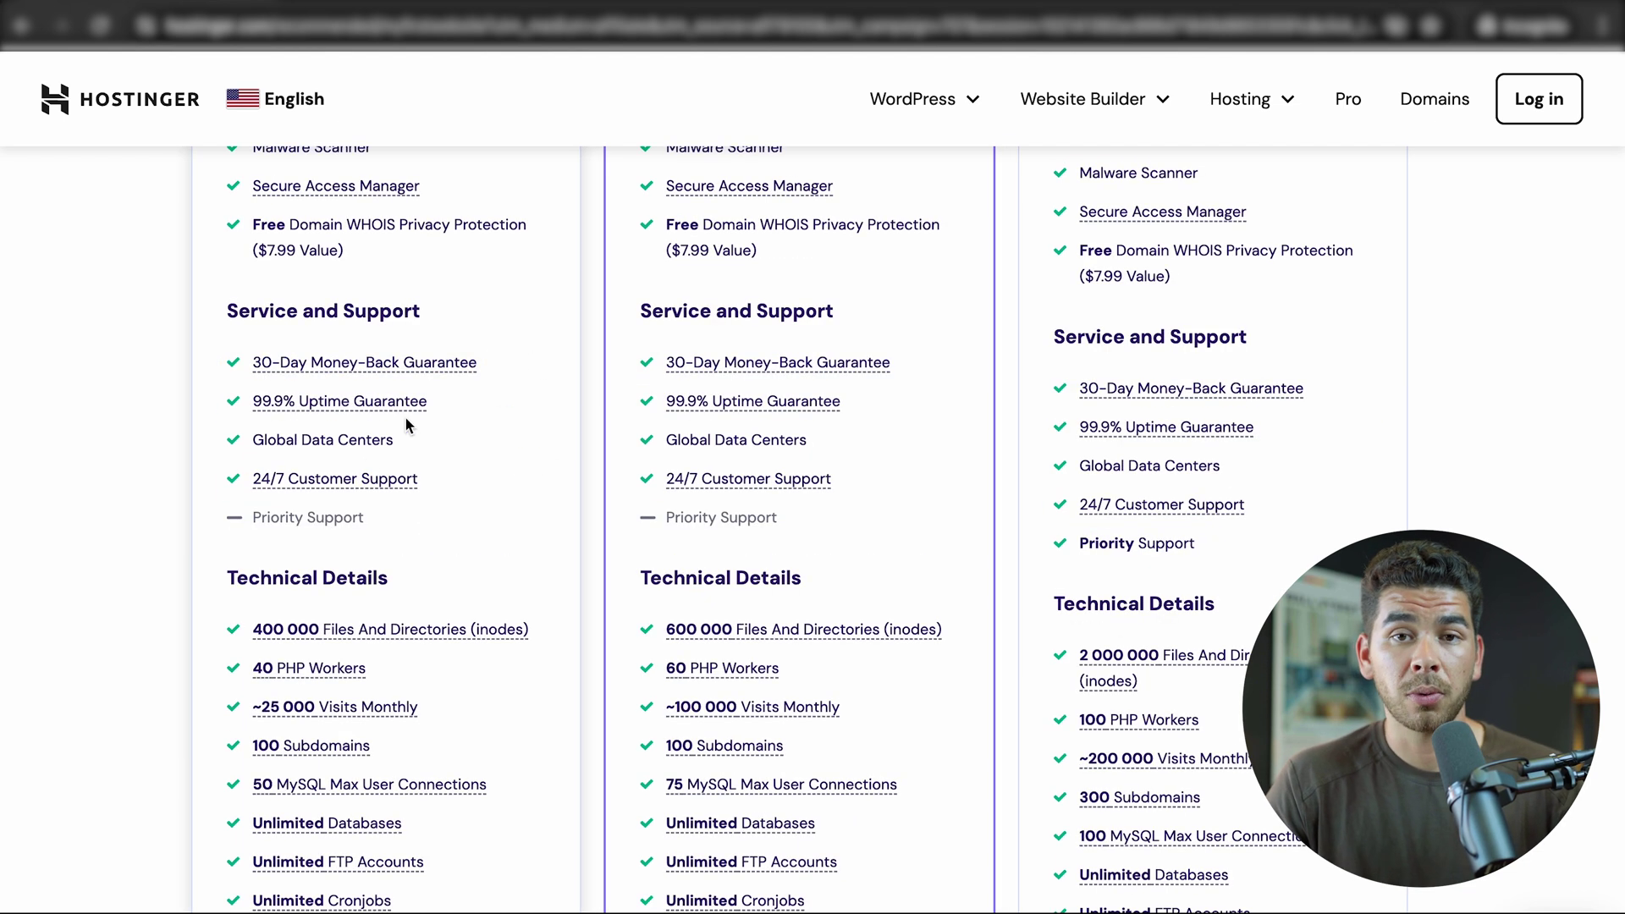
mouse_move(399, 398)
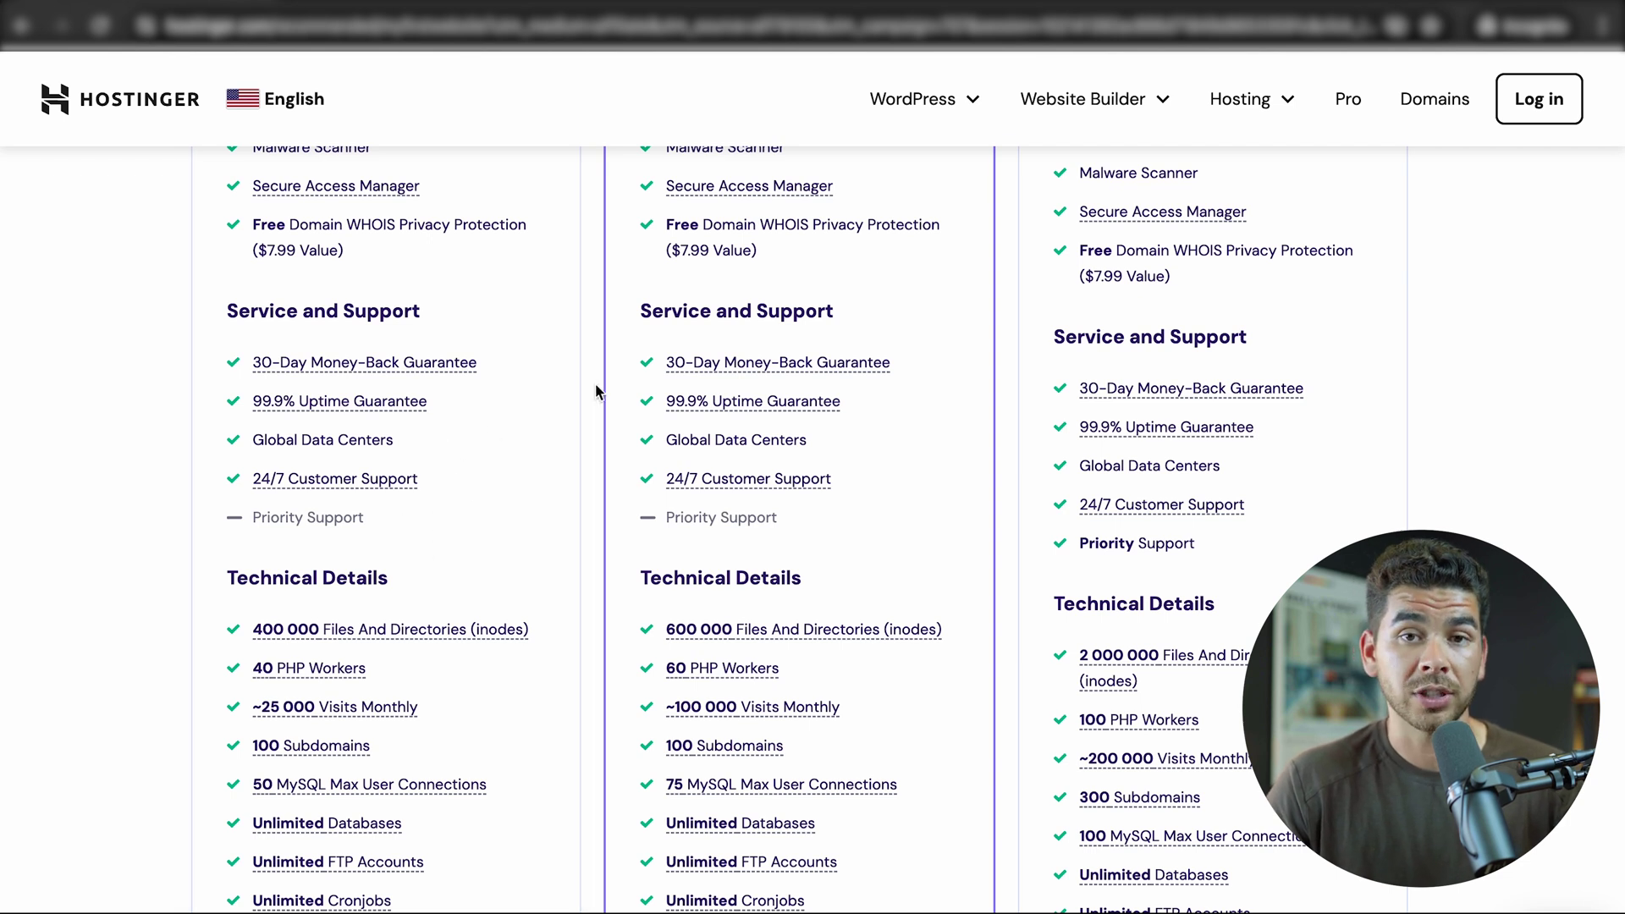
scroll(597, 392, down, 1)
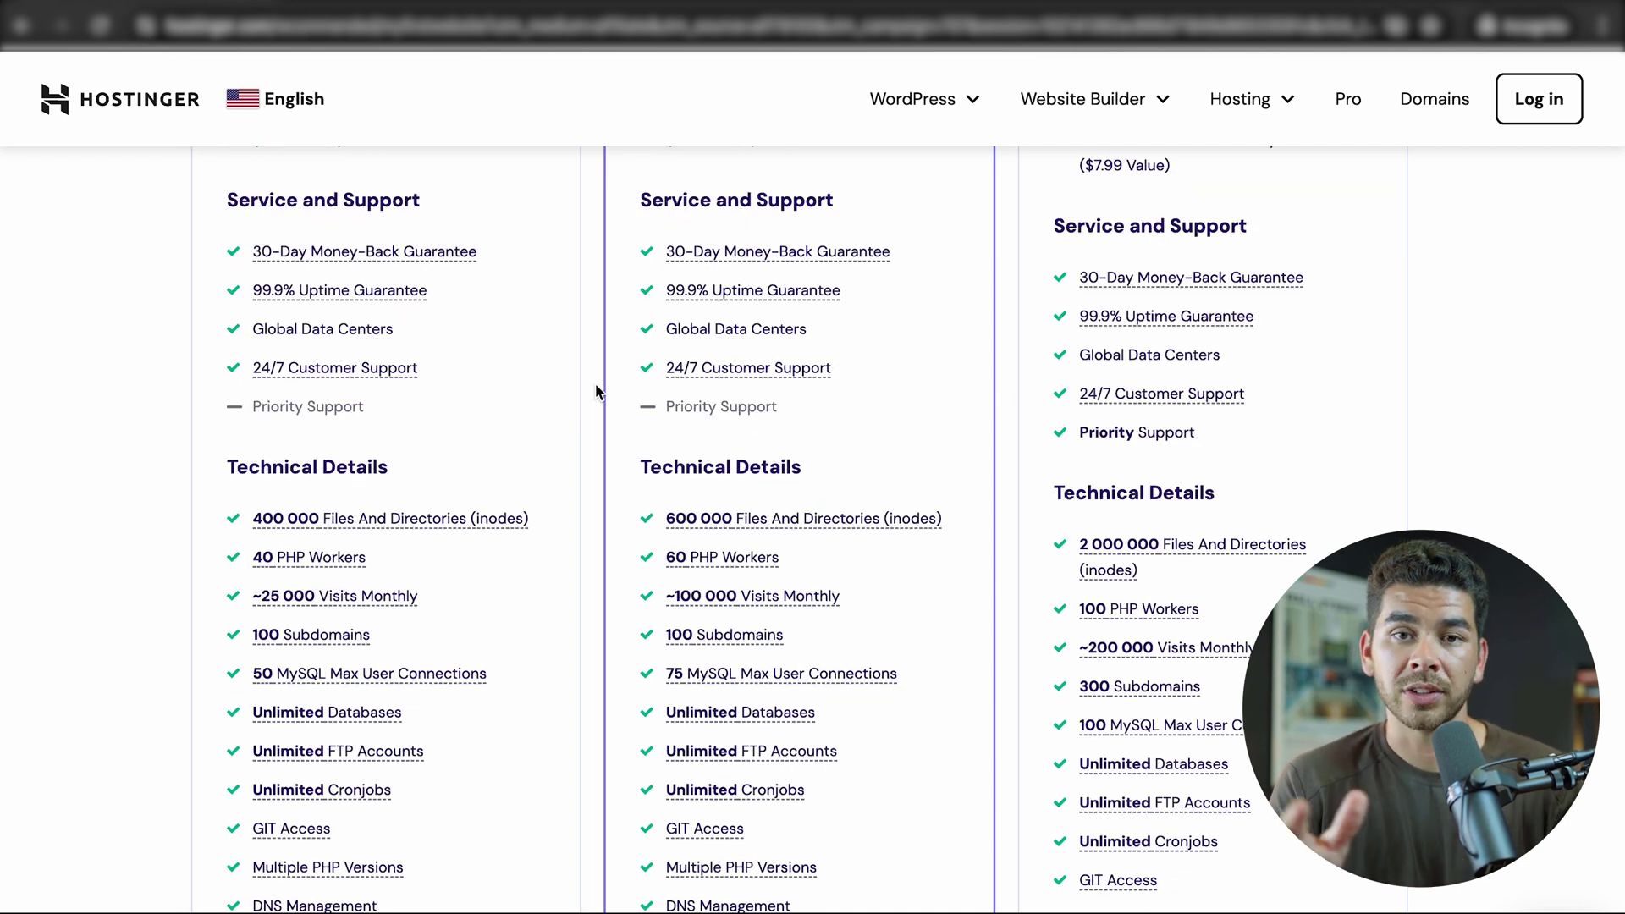
scroll(598, 392, up, 10)
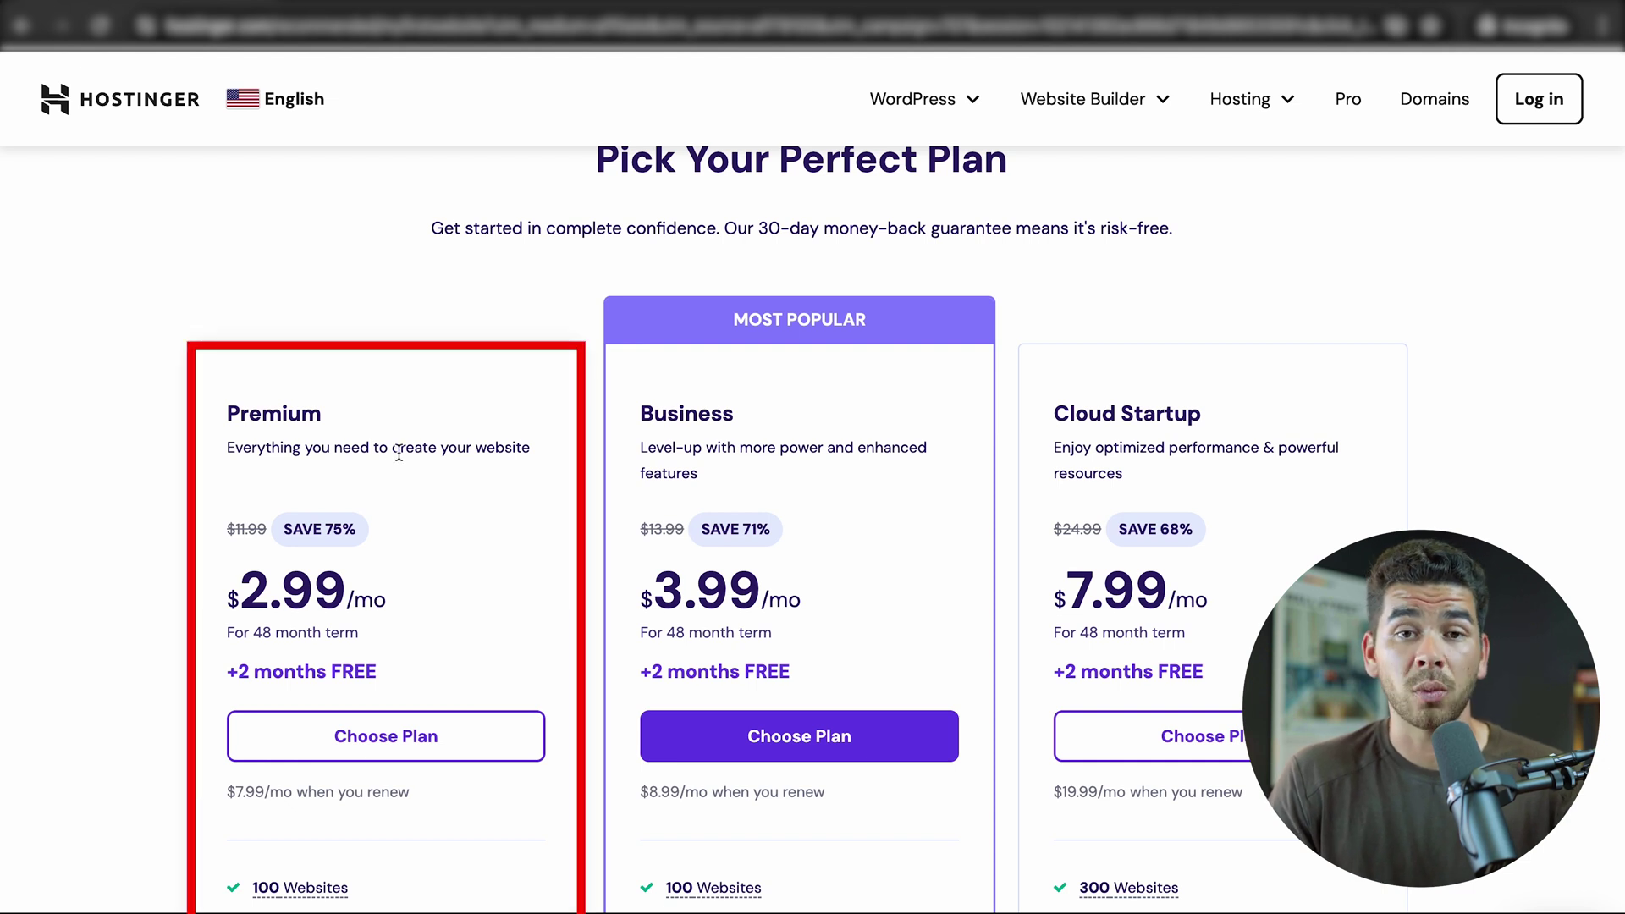
scroll(451, 536, down, 2)
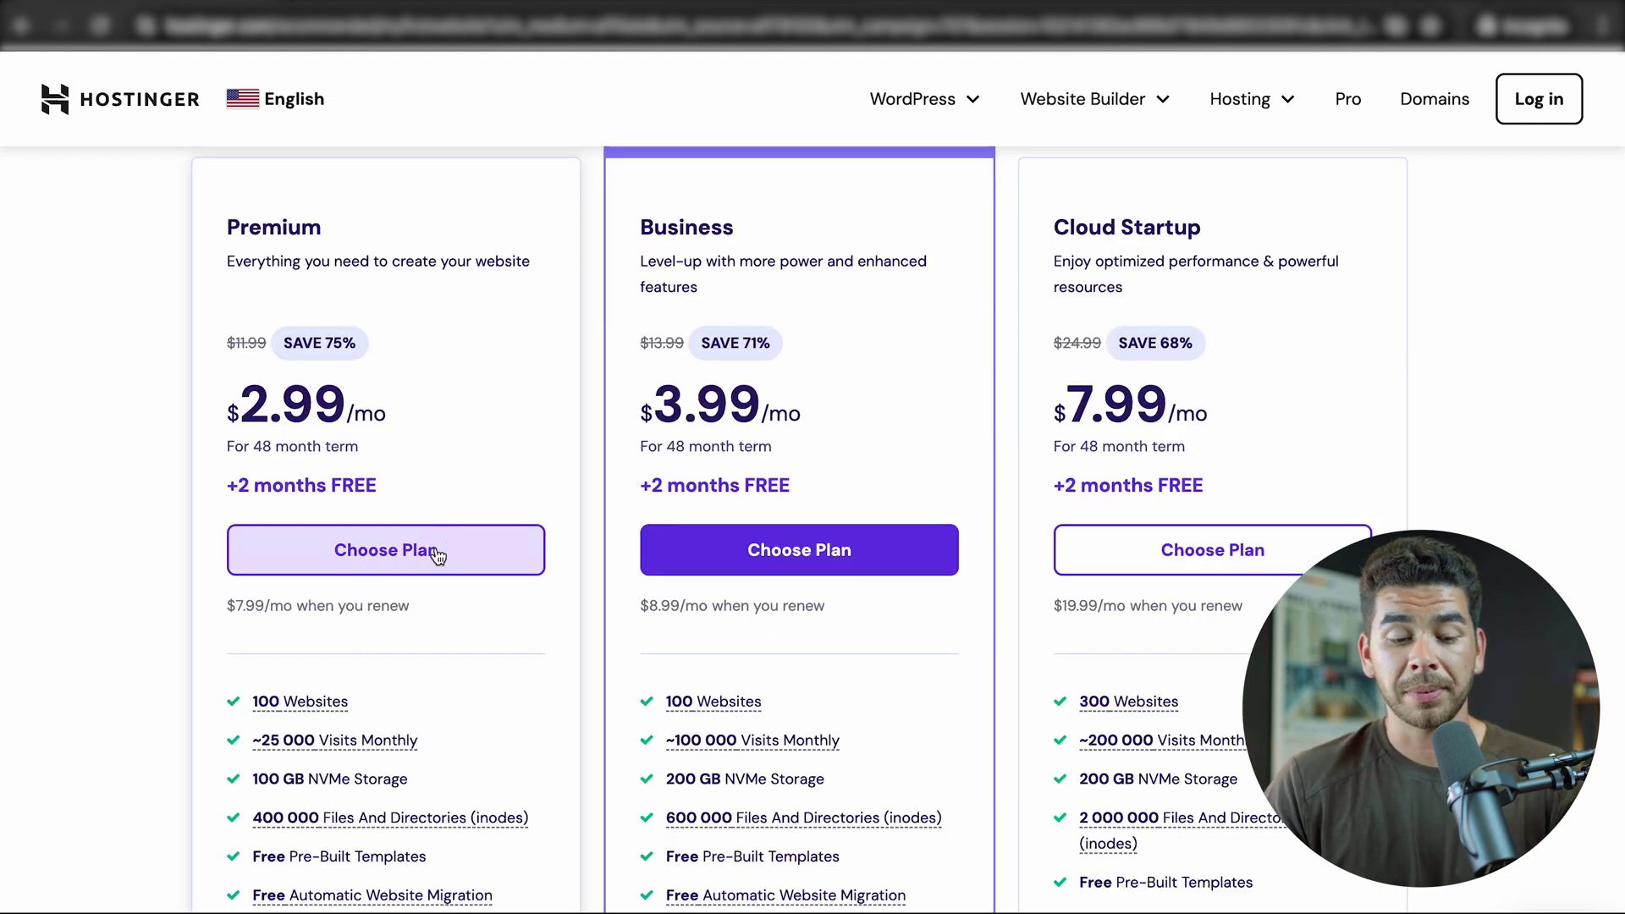
click(437, 555)
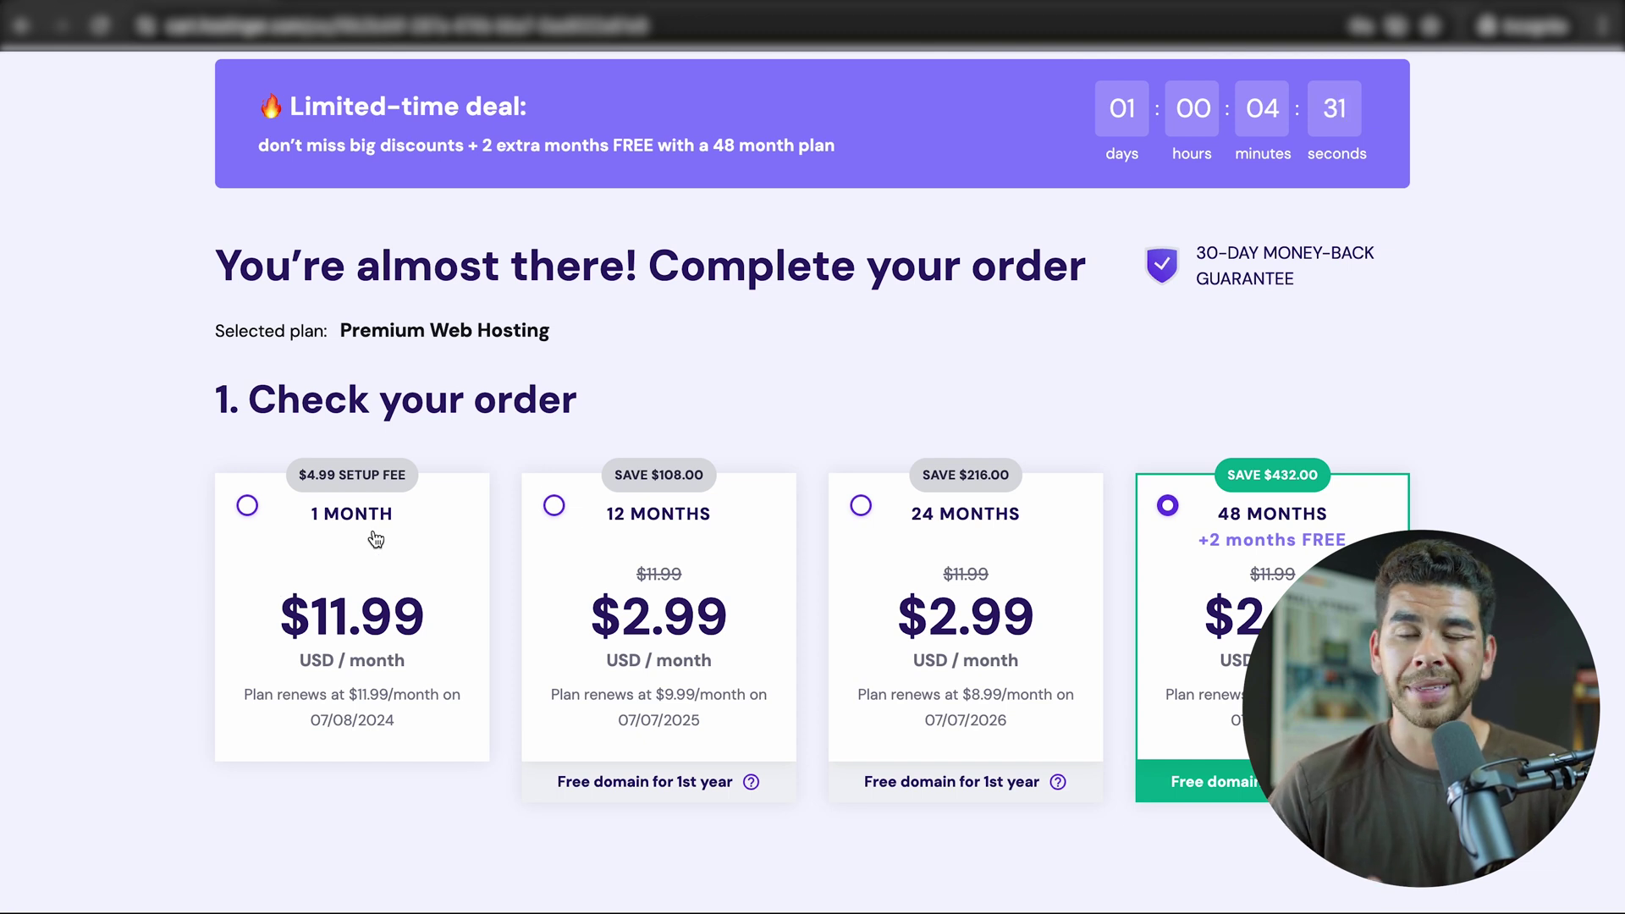
Select the 12 MONTHS billing term for the Premium plan and scroll down the checkout.
click(641, 514)
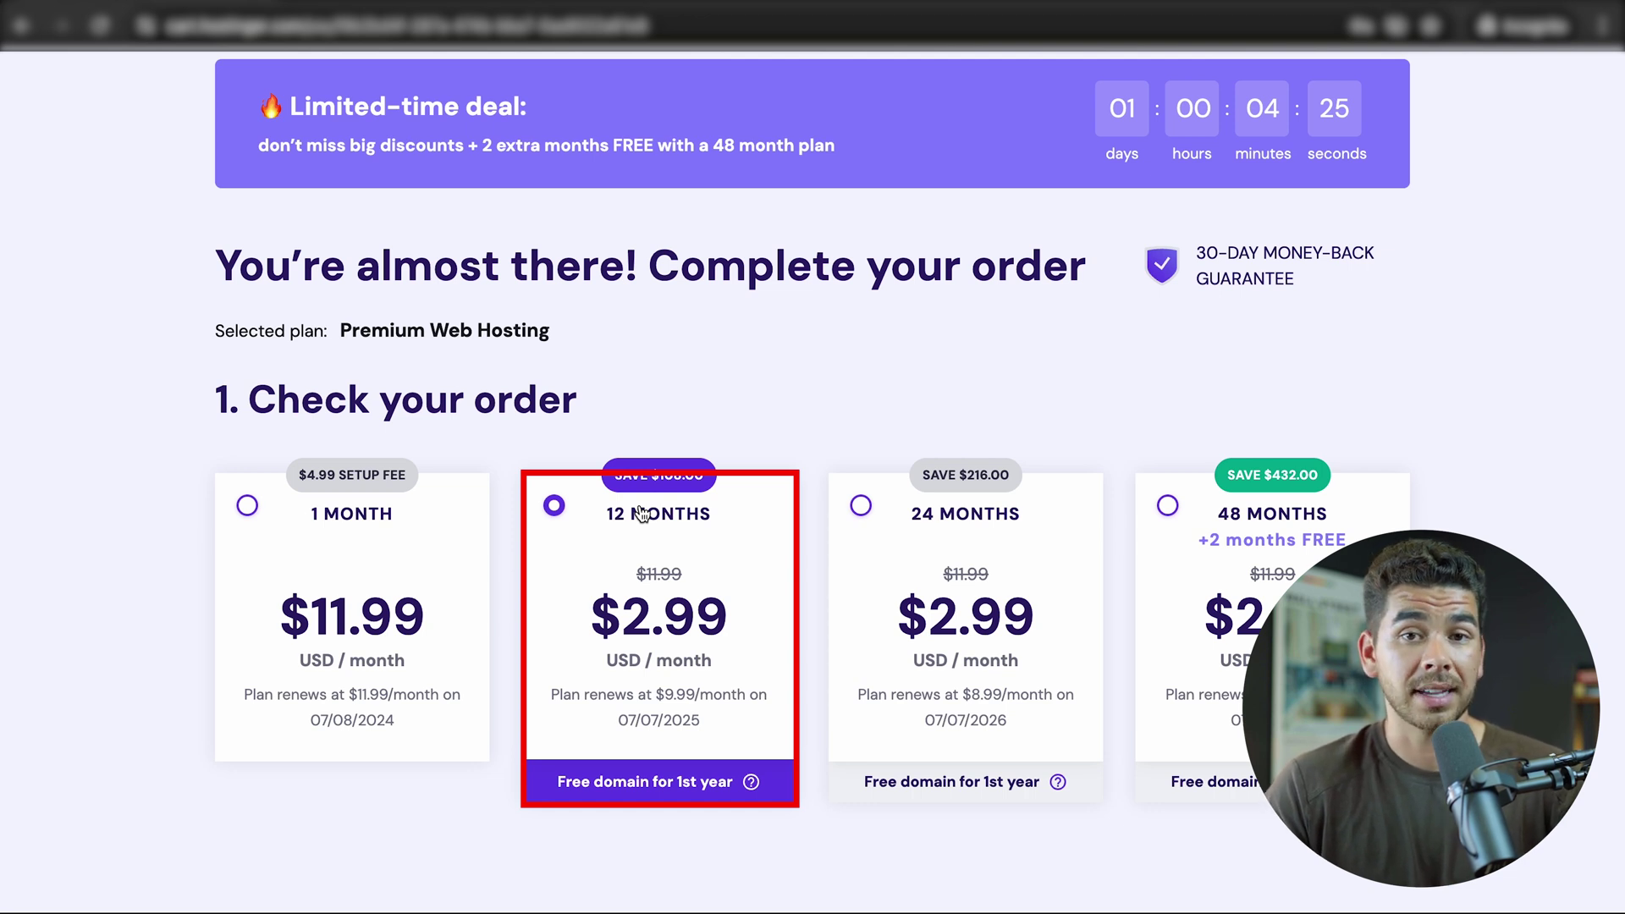
scroll(809, 477, down, 5)
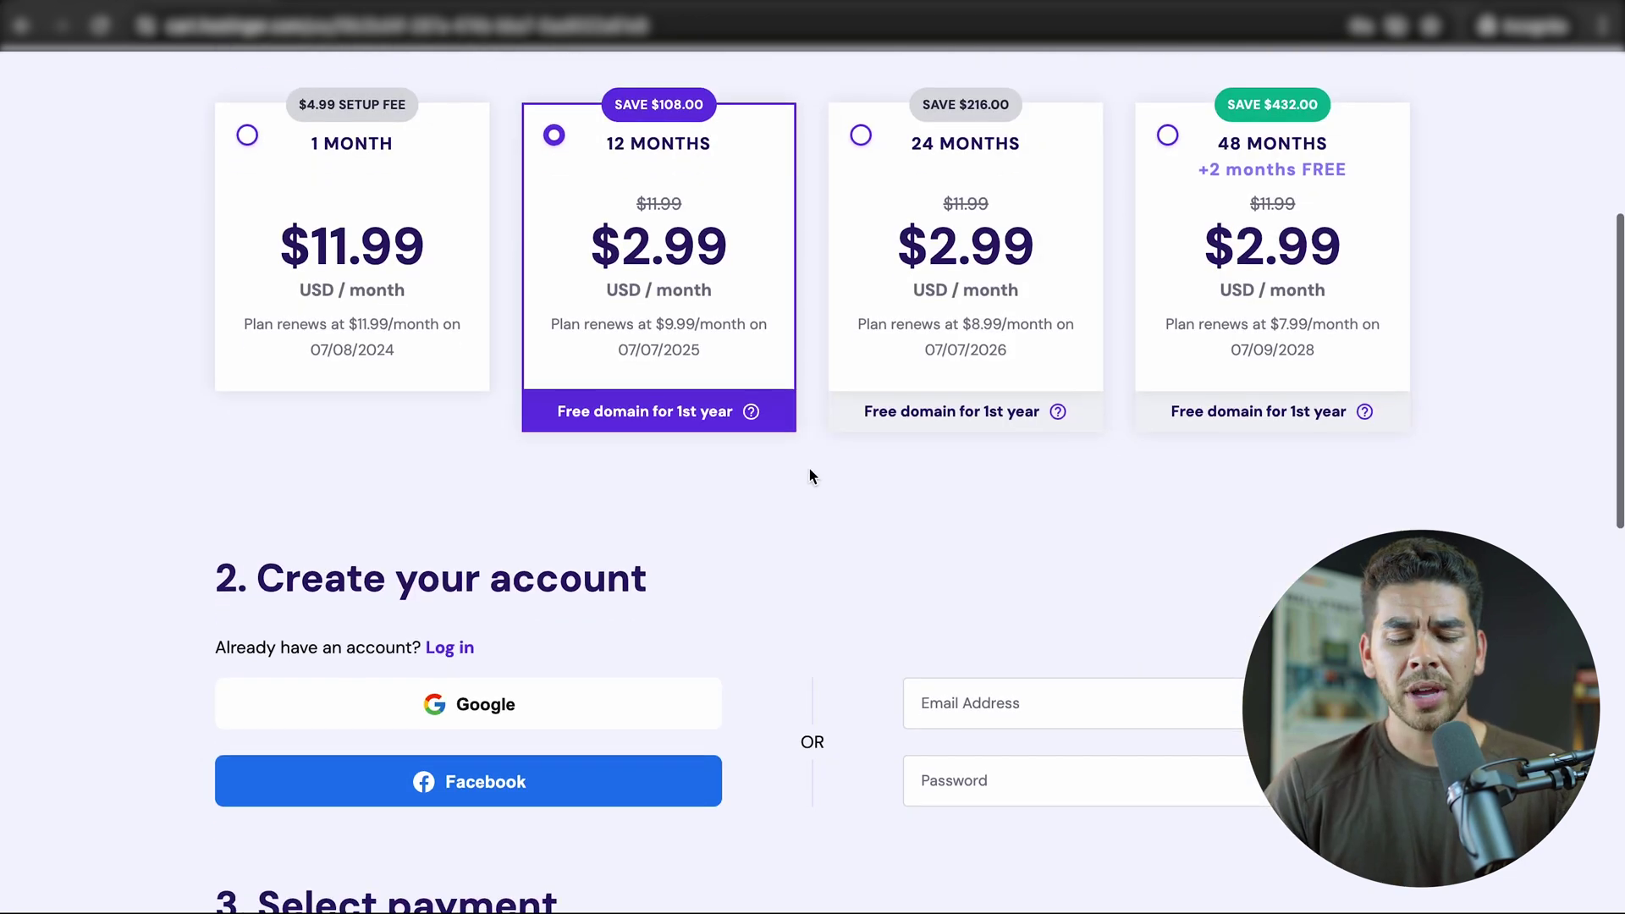
scroll(934, 702, down, 2)
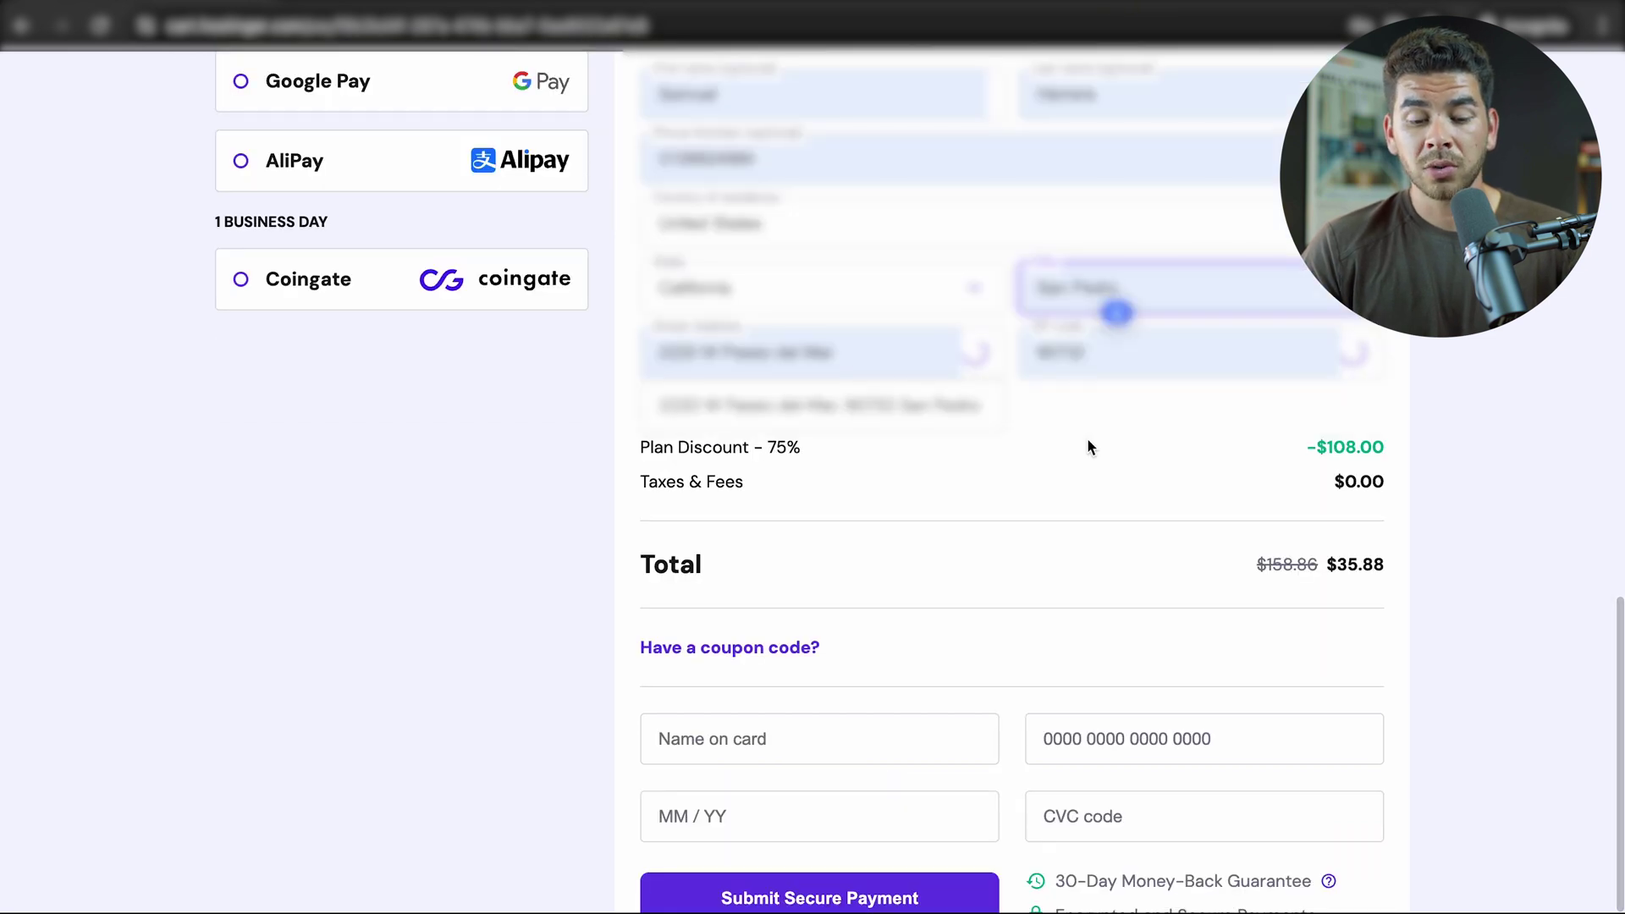
Apply coupon MYFIRSTWEBSITE to bring the total to $32.29 and begin entering the card details.
scroll(1131, 435, down, 1)
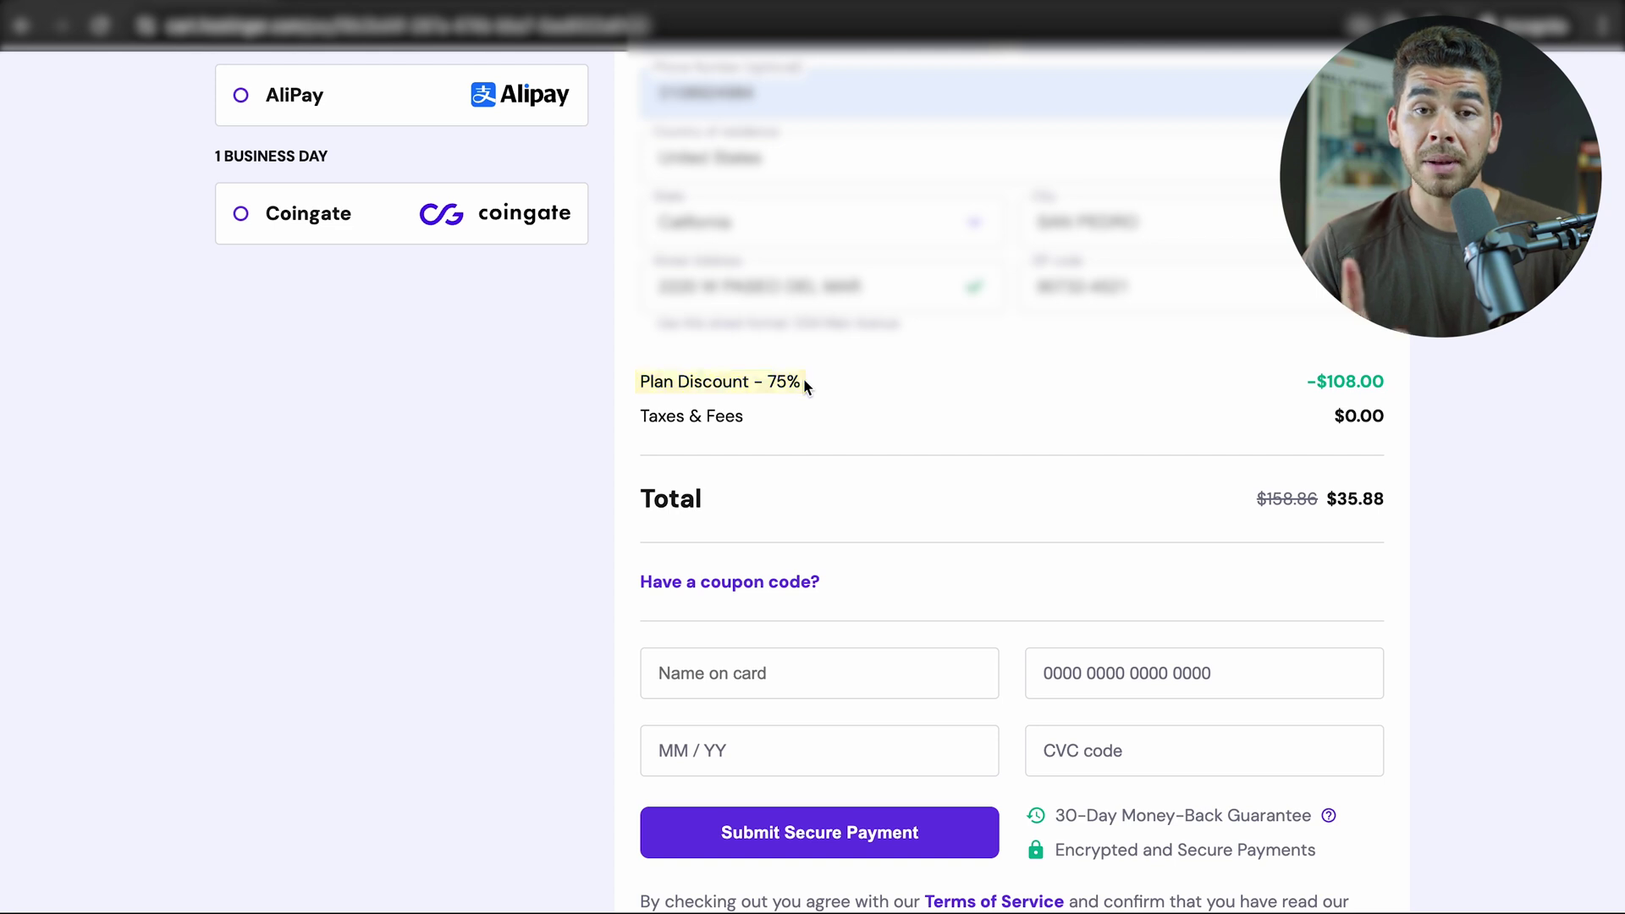
click(747, 583)
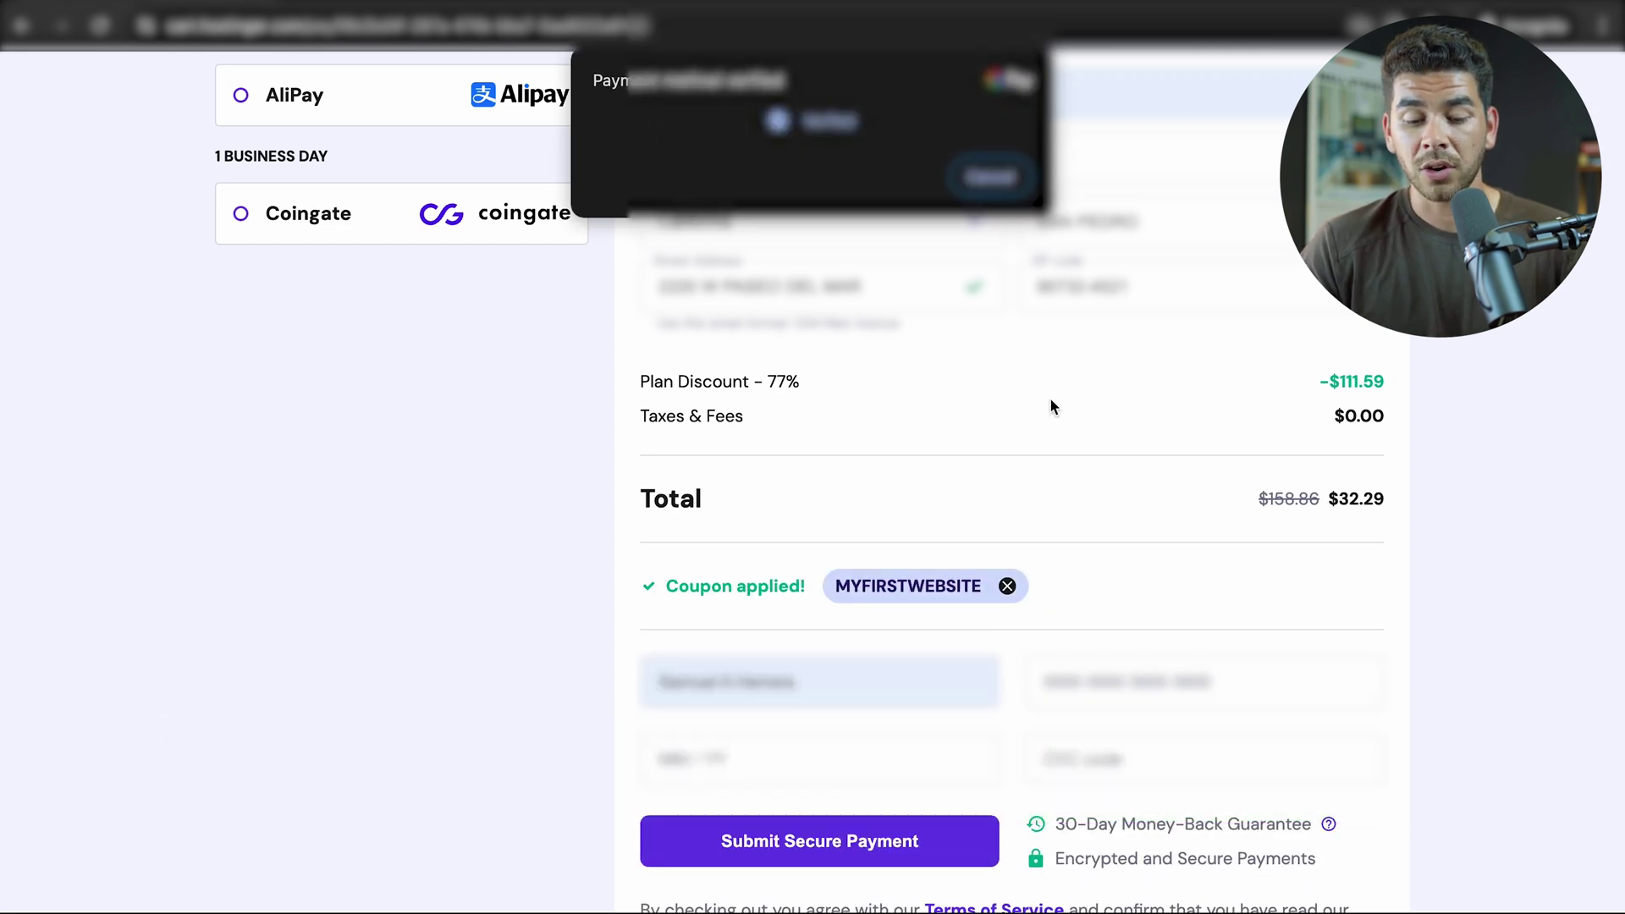
scroll(1050, 399, down, 2)
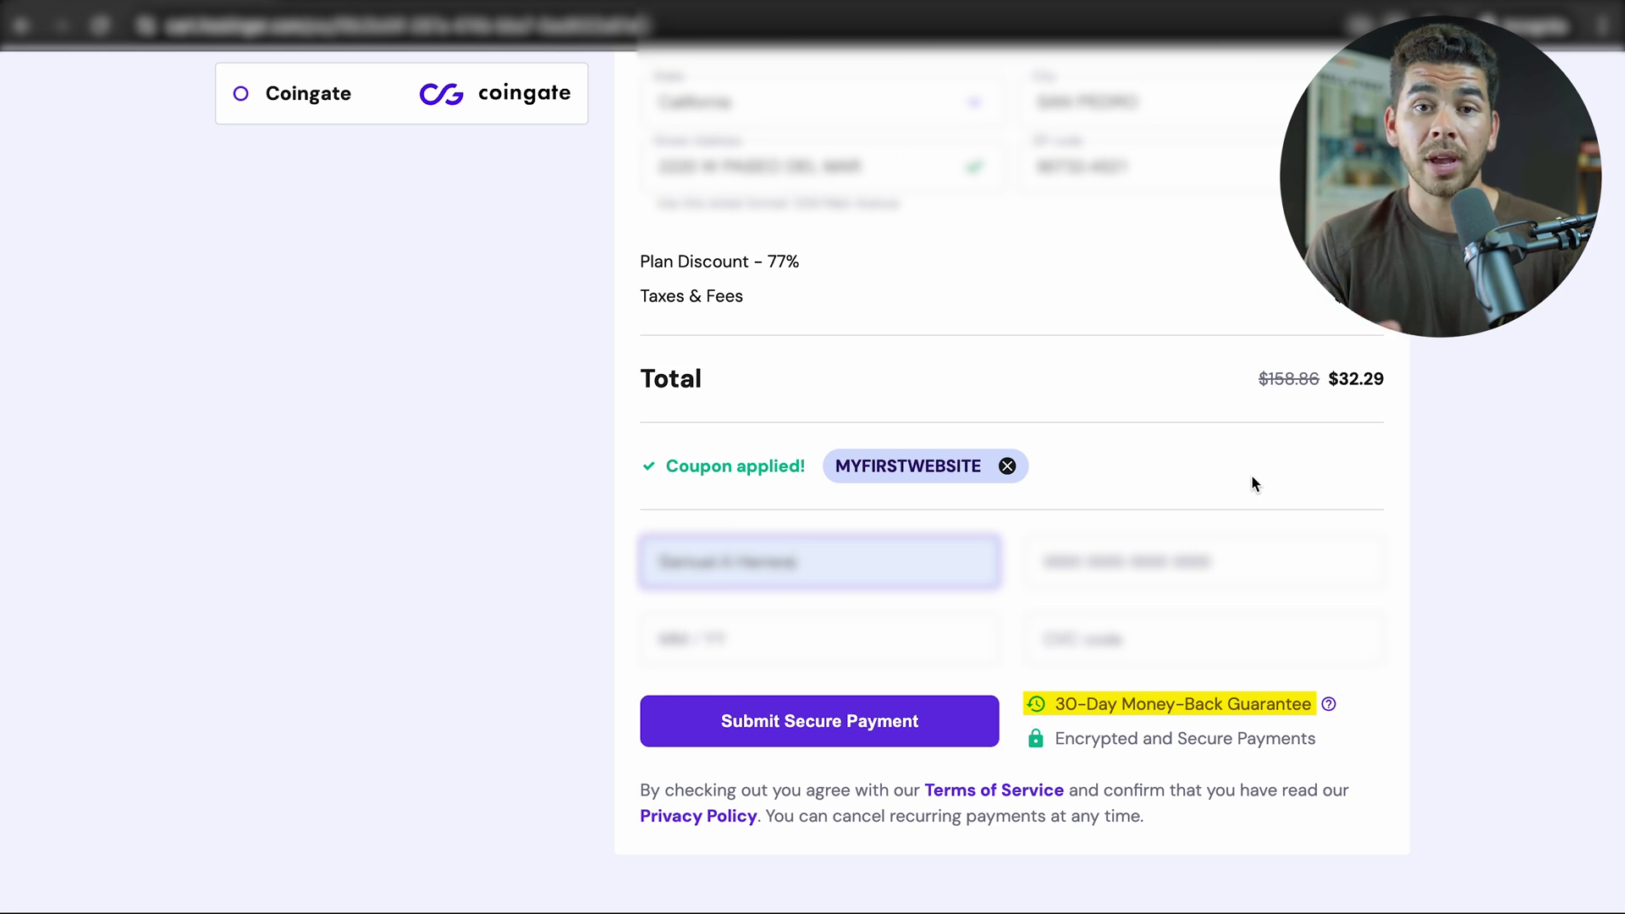
click(1084, 583)
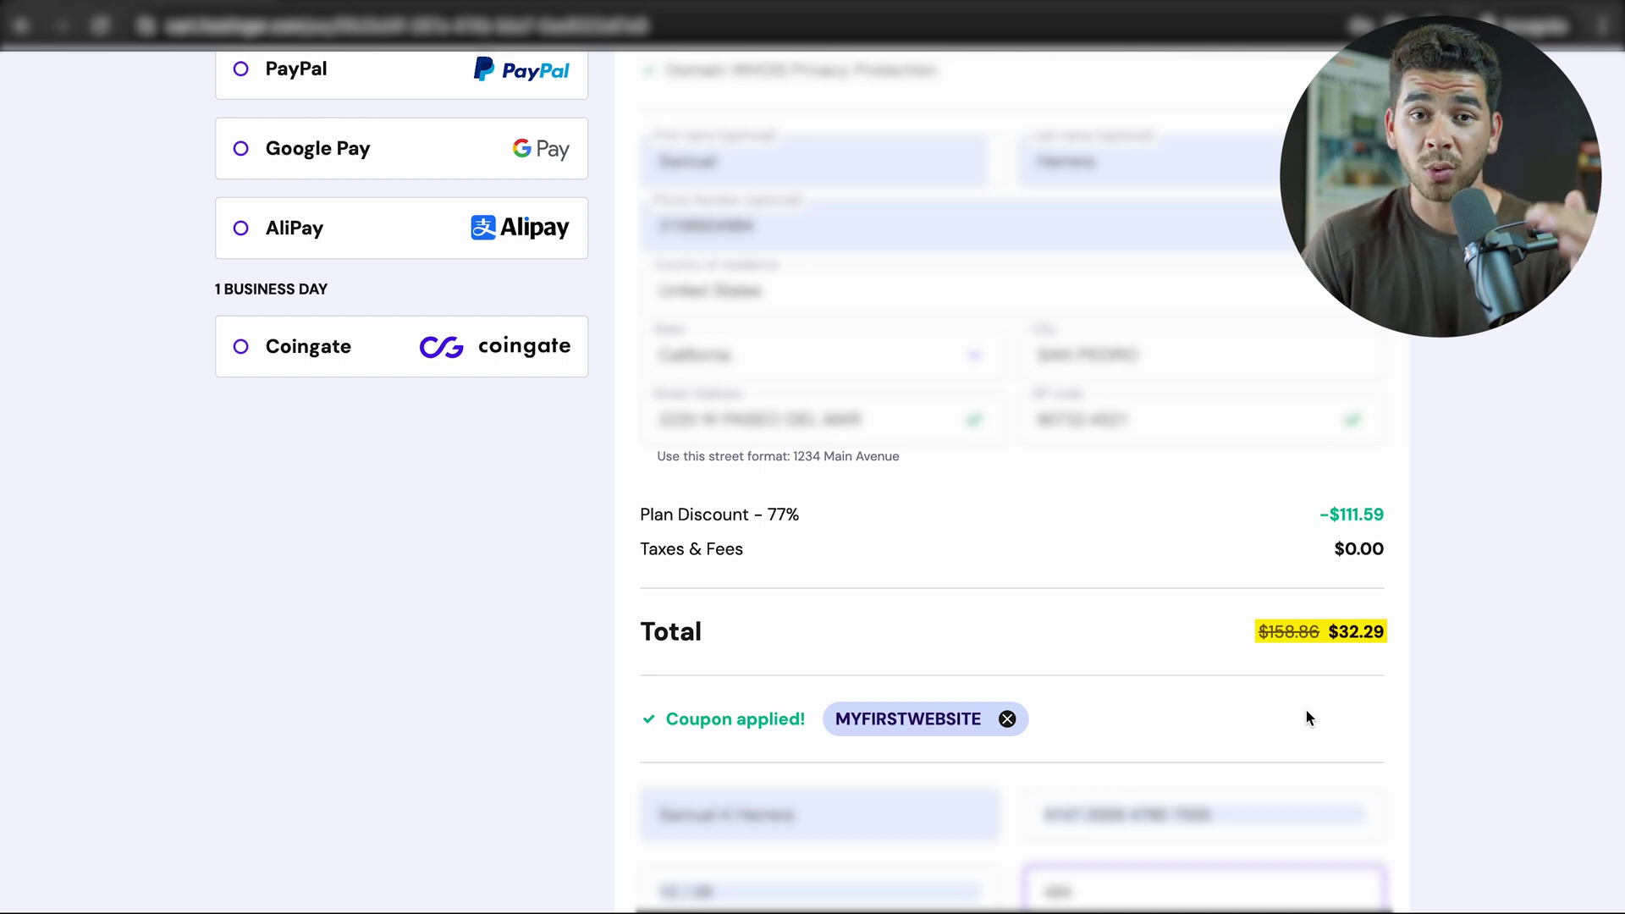
scroll(1308, 718, up, 2)
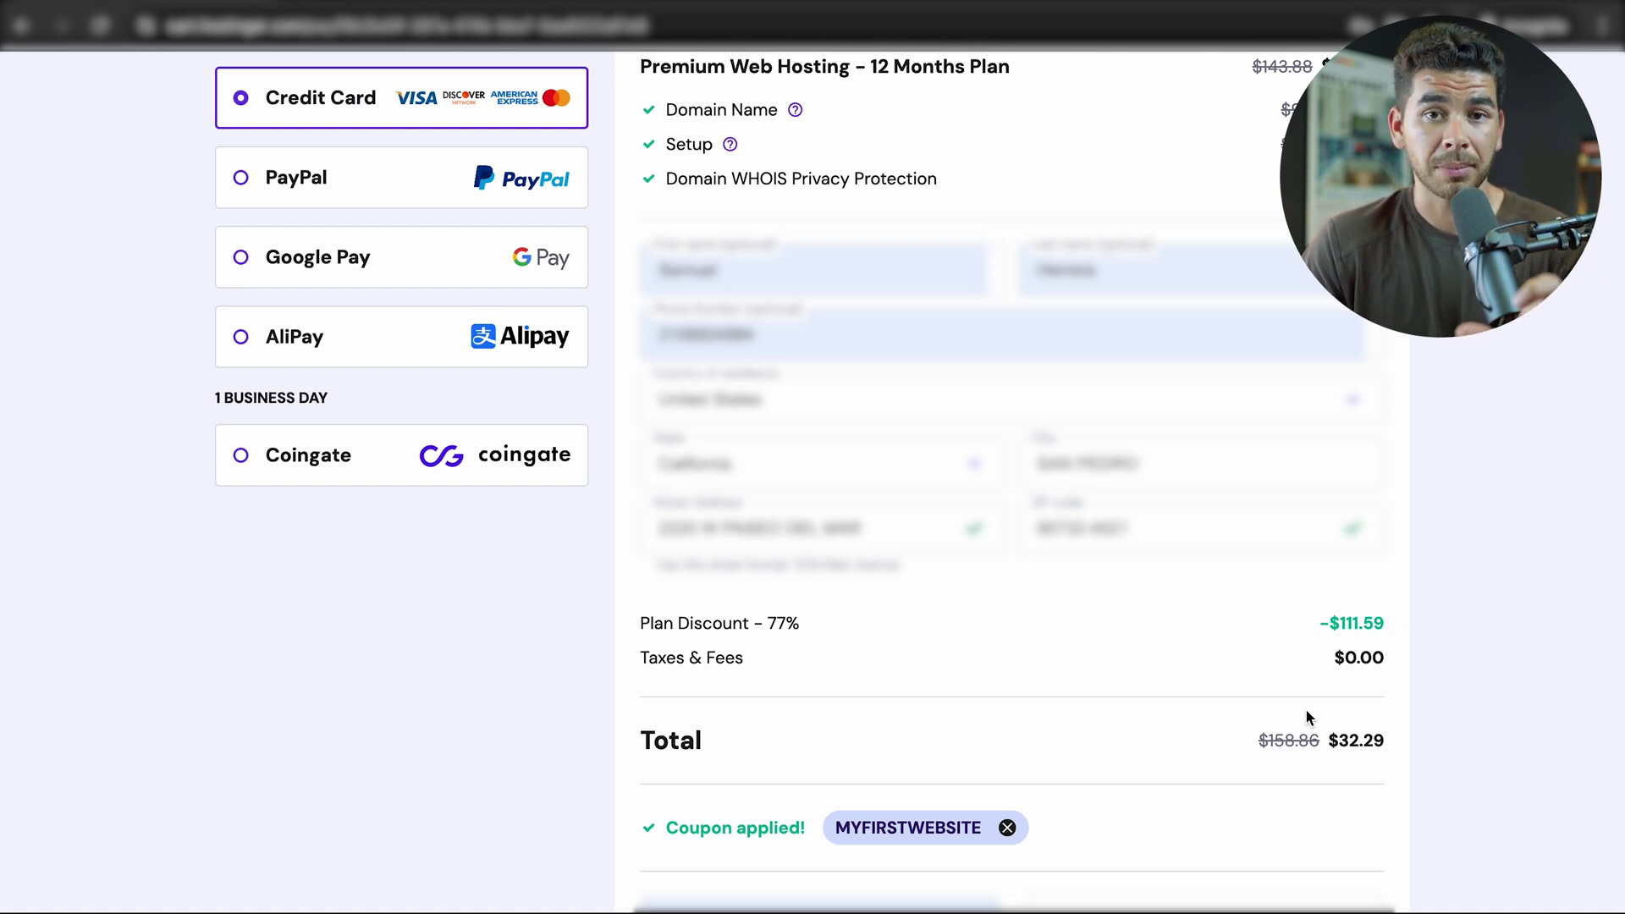
scroll(1308, 718, down, 4)
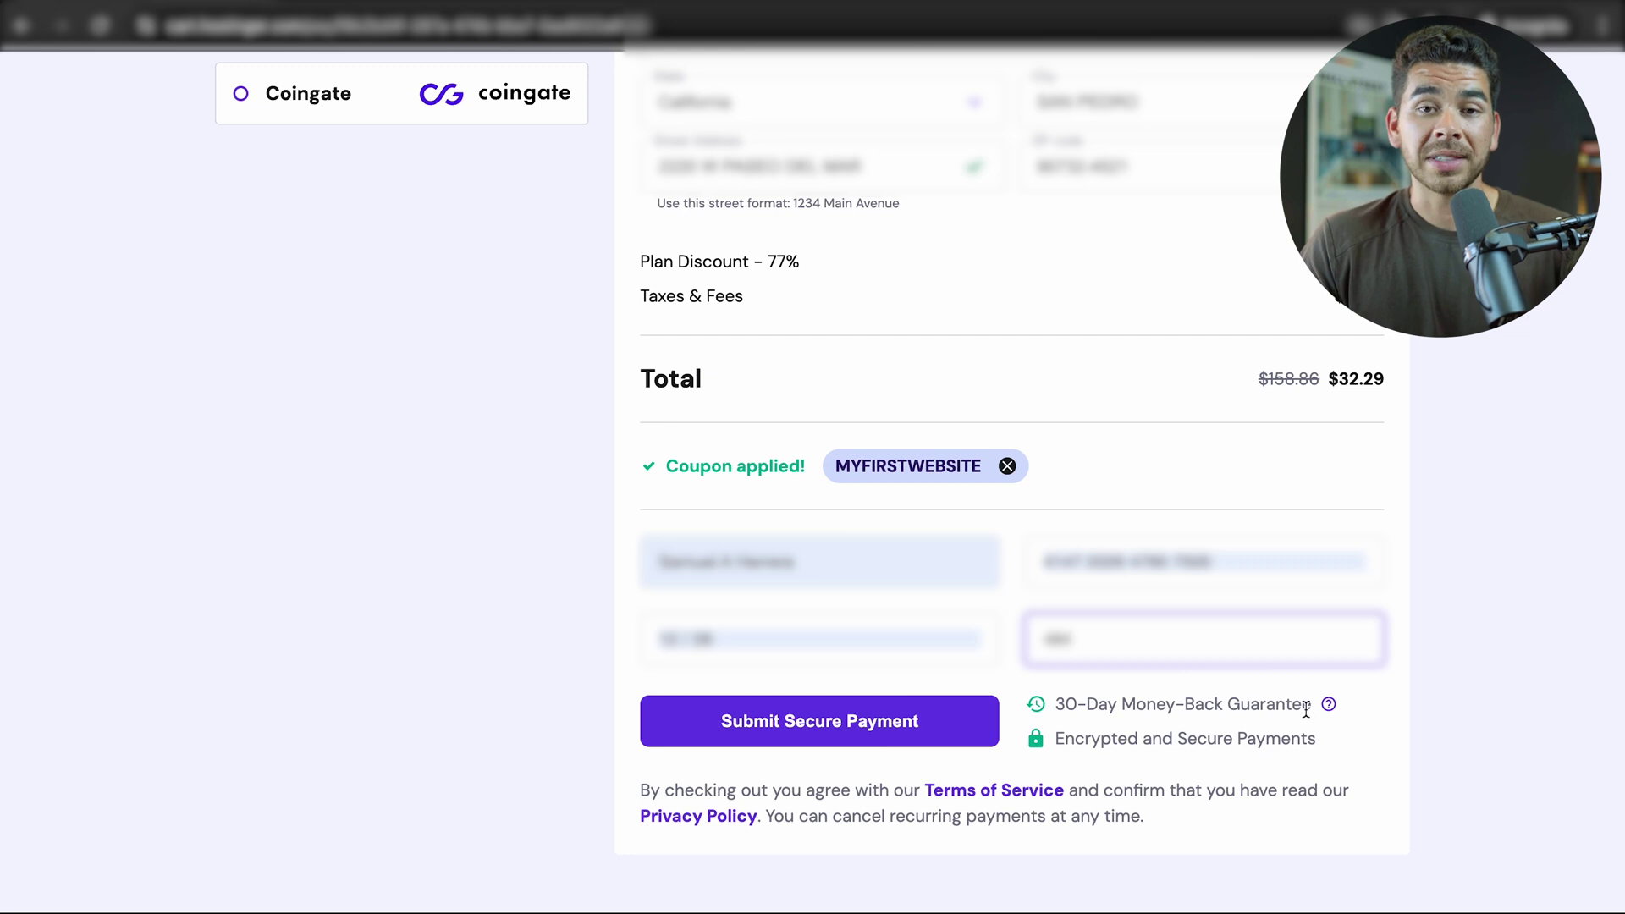